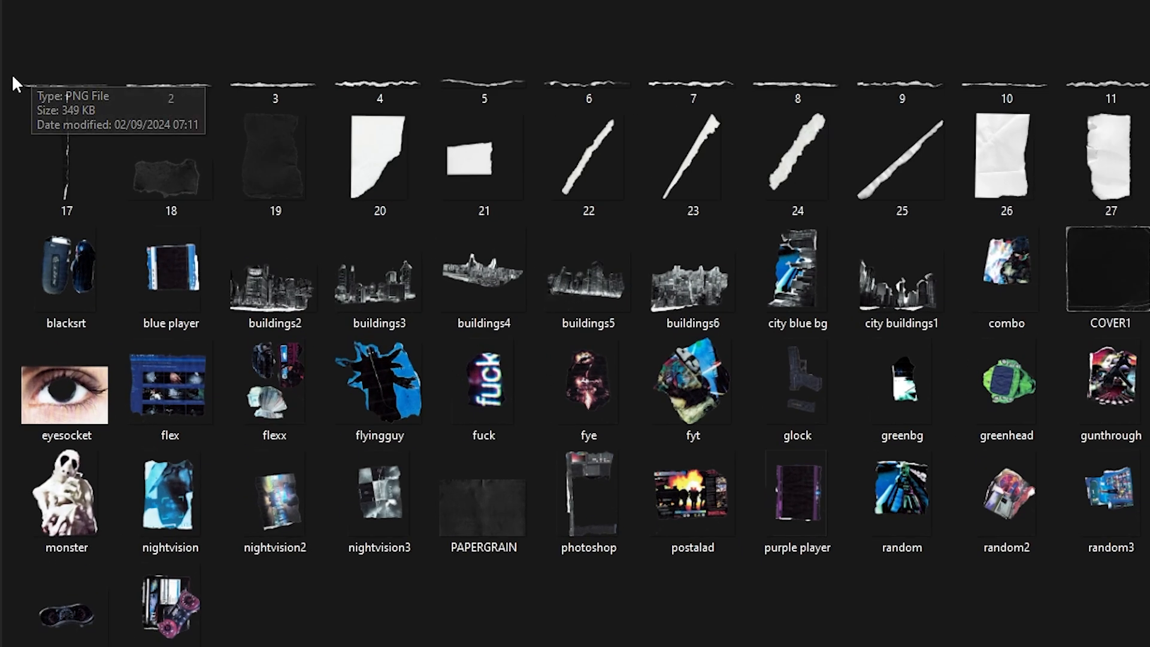
- Select all the graphics in the MIXED MEDIA GRAPHICS folder to present the pack's contents
{"action": "key", "text": "ctrl+a"}
{"action": "left_click_drag", "start_coordinate": [12, 75], "coordinate": [63, 66]}
{"action": "left_click", "coordinate": [1149, 646]}
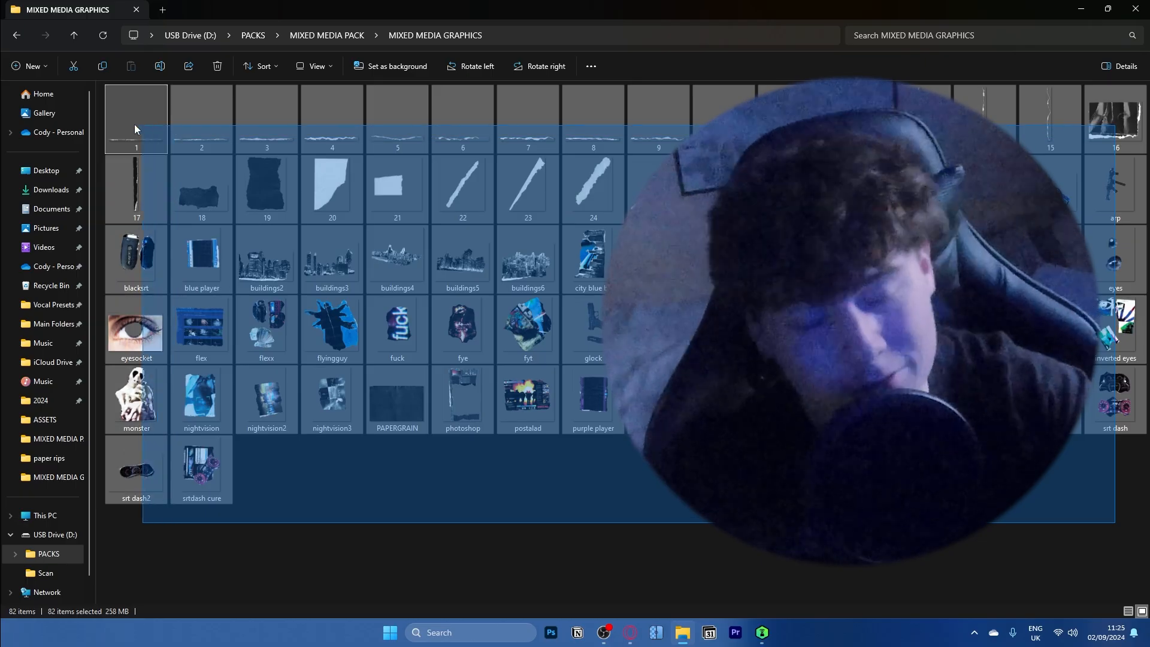
{"action": "left_click_drag", "start_coordinate": [135, 124], "coordinate": [366, 463]}
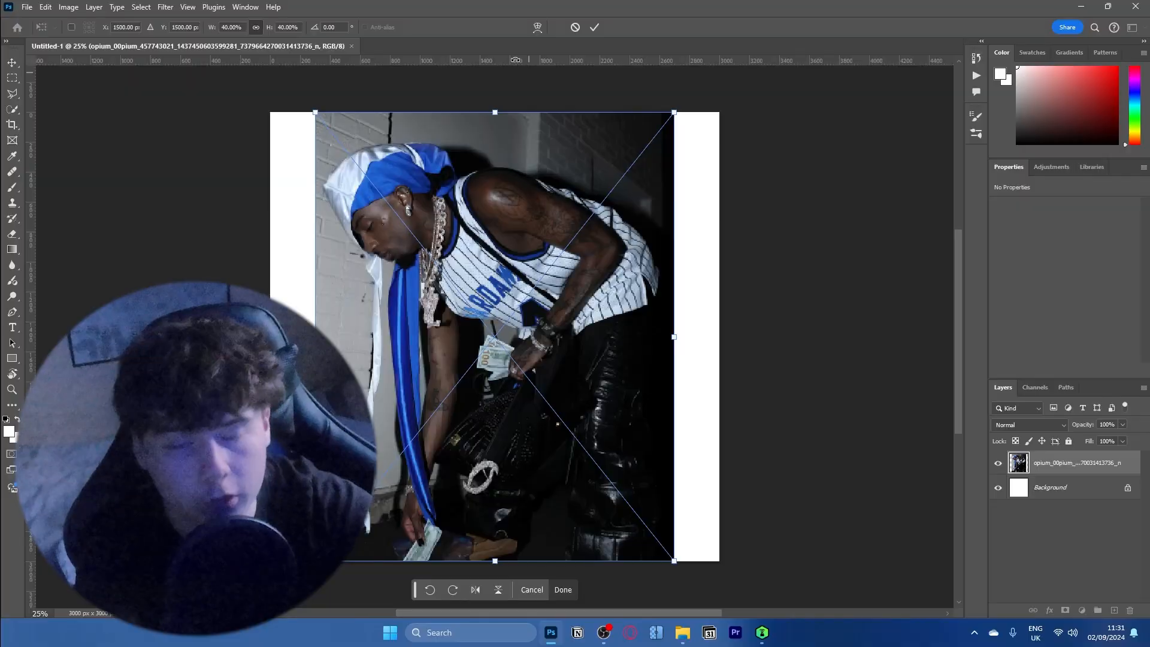
- Cut the figure out of the placed photo with a layer mask and convert the masked layer to a smart object
{"action": "left_click", "coordinate": [593, 28]}
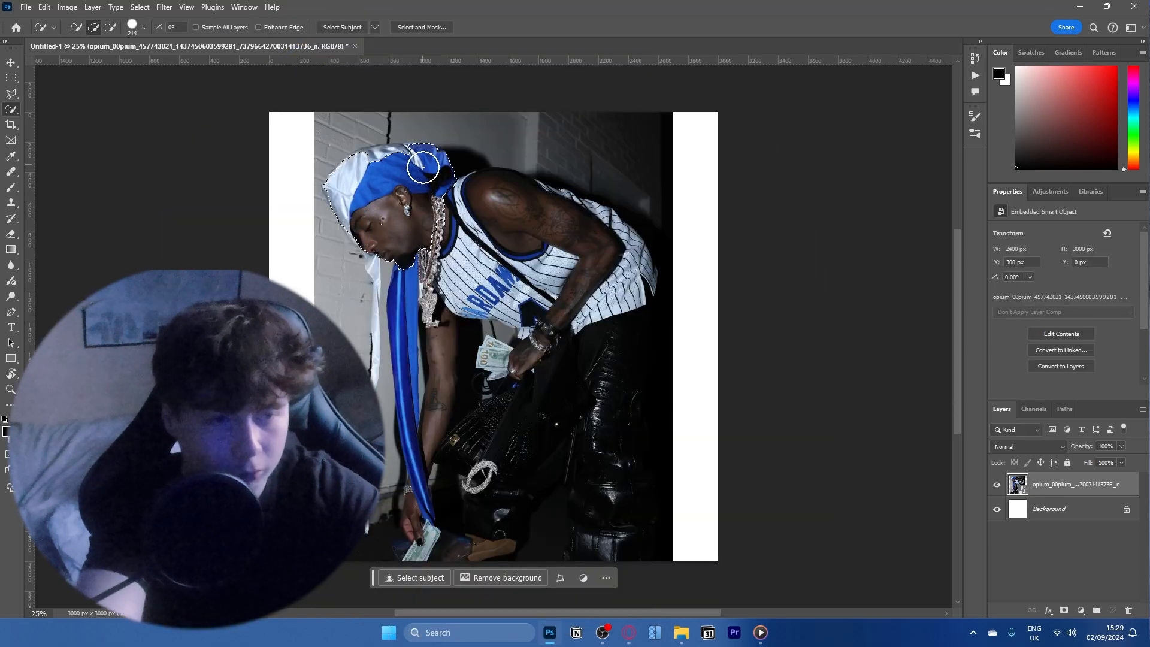
{"action": "key", "text": "ctrl+d"}
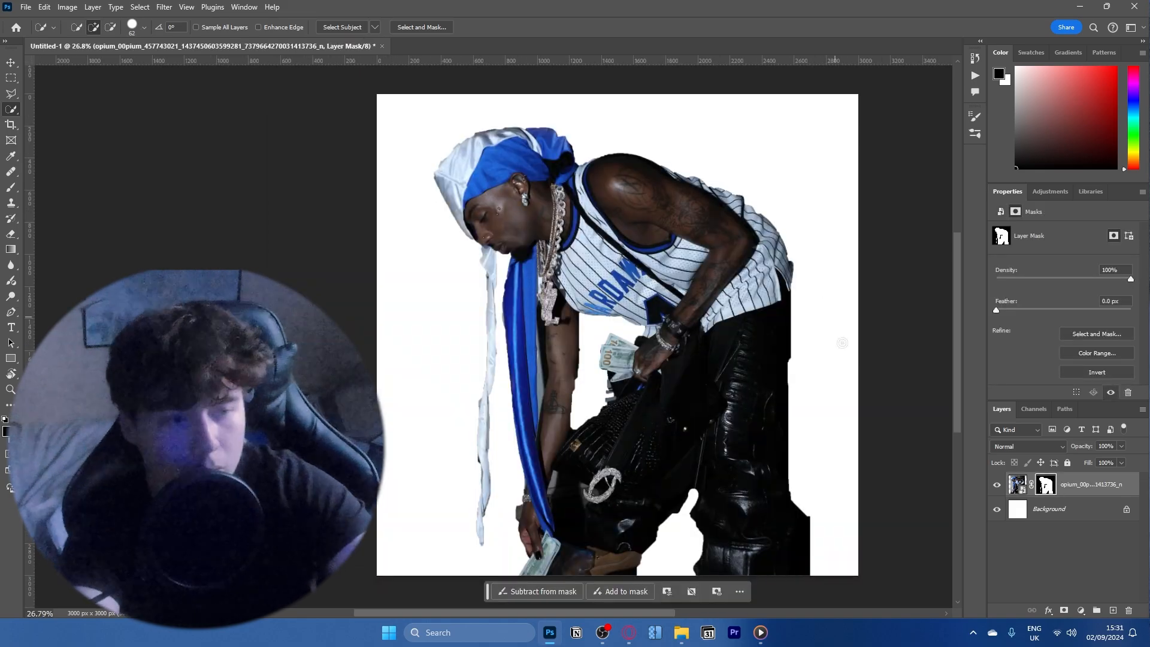
{"action": "right_click", "coordinate": [1085, 485]}
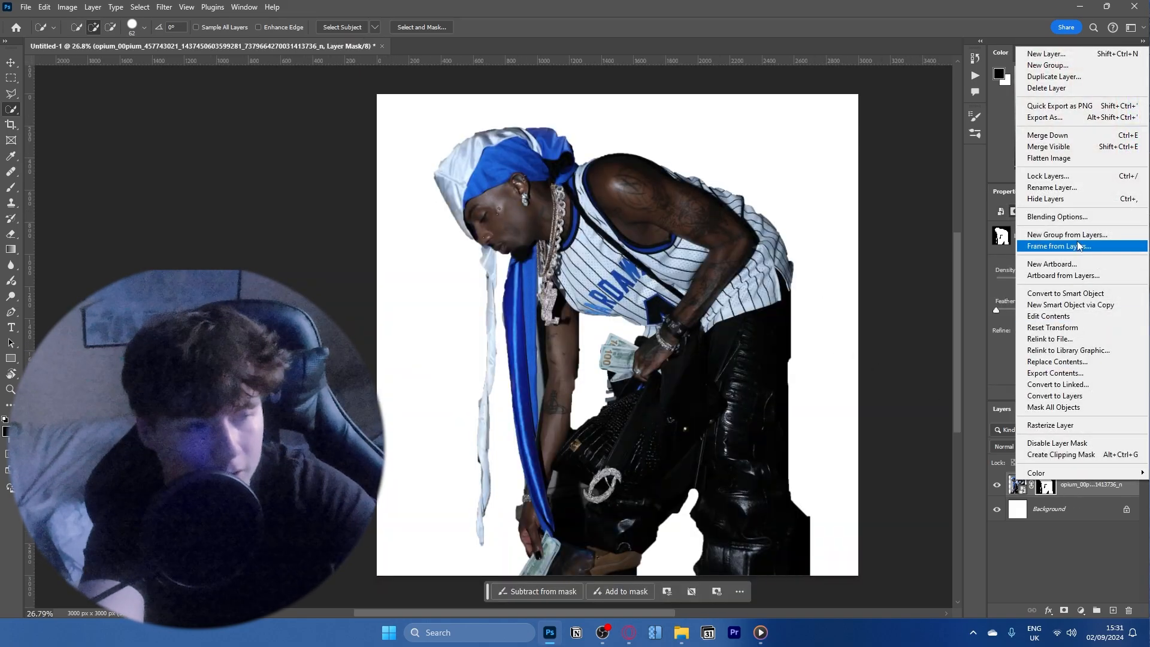
{"action": "left_click", "coordinate": [1066, 293]}
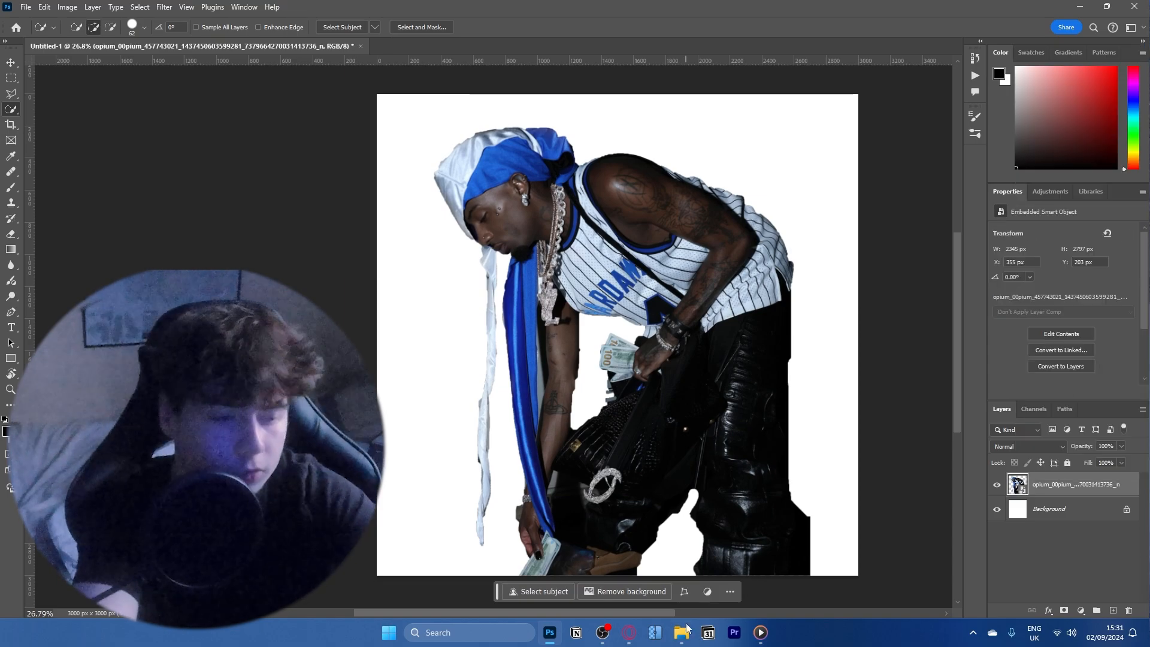
- Switch to File Explorer, open the MIXED MEDIA GRAPHICS folder and bring the buildings5 graphic into the Photoshop document
{"action": "left_click", "coordinate": [681, 632]}
{"action": "key", "text": "alt+Left"}
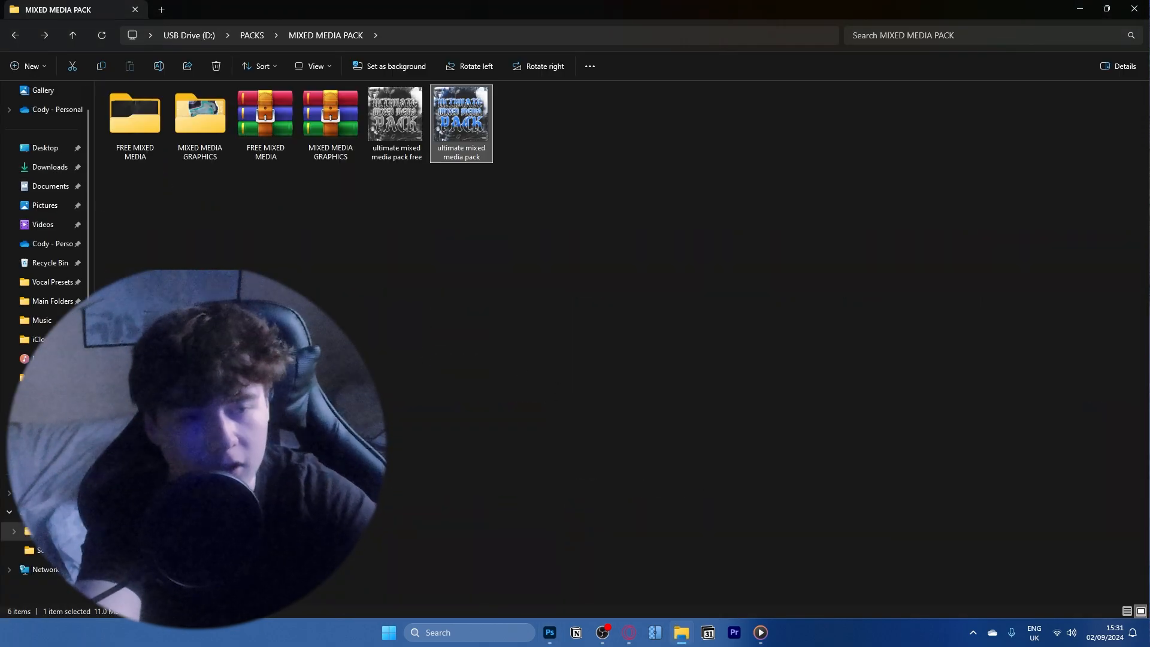
{"action": "double_click", "coordinate": [219, 120]}
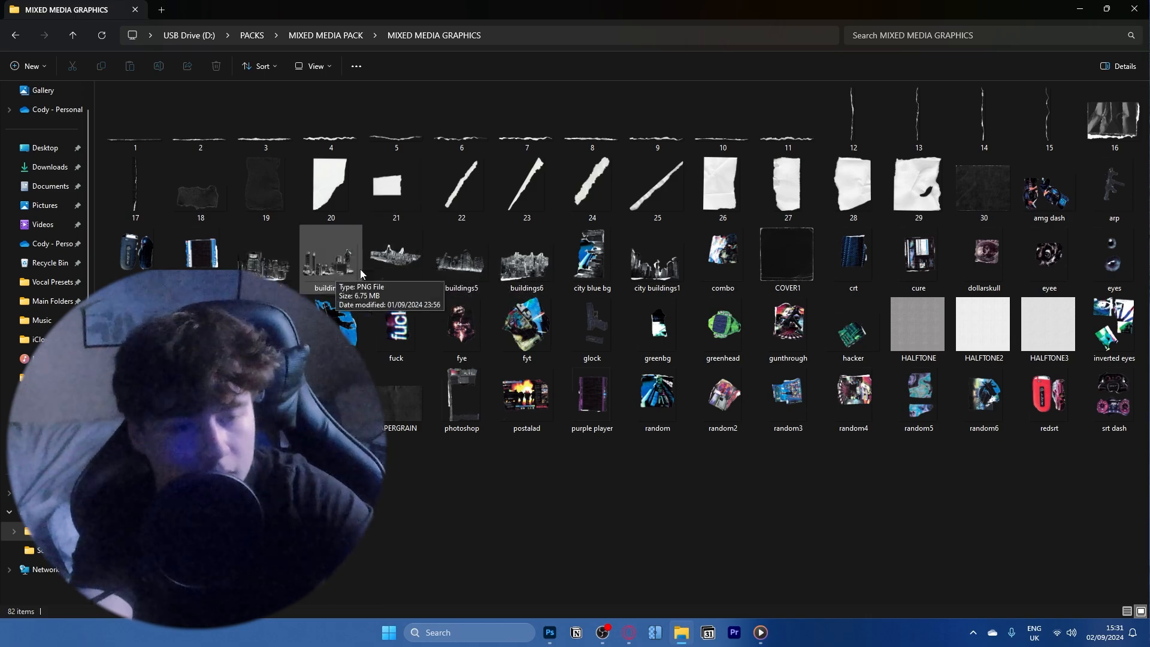
{"action": "left_click", "coordinate": [468, 262]}
{"action": "left_click_drag", "start_coordinate": [466, 266], "coordinate": [535, 458]}
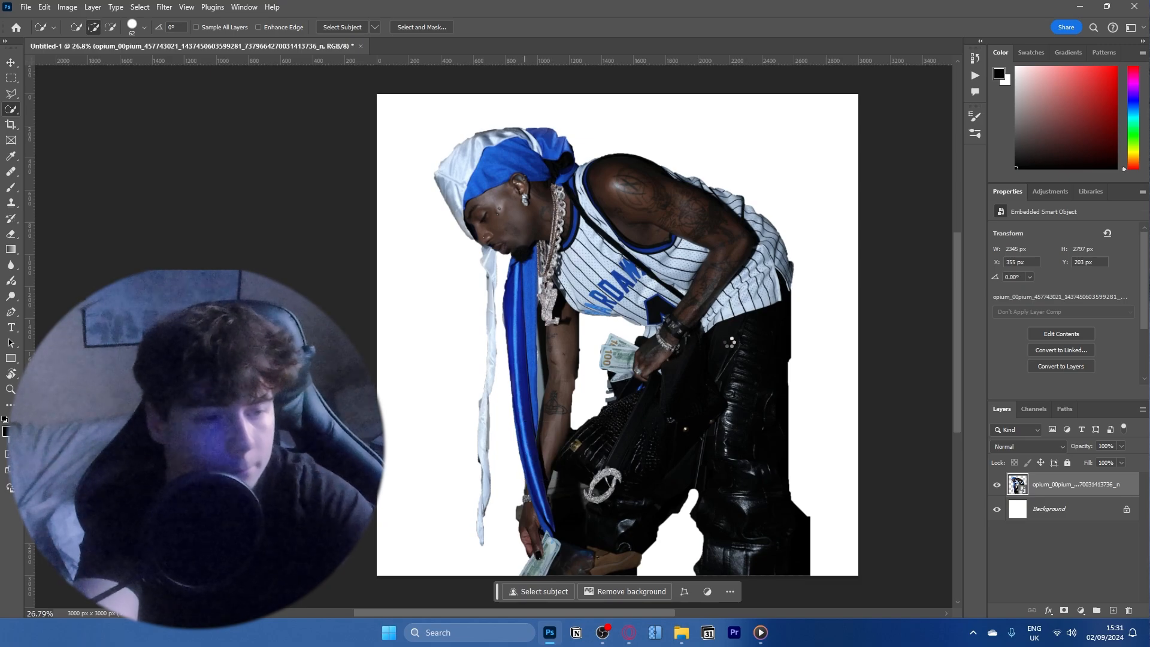
- Scale the buildings5 graphic to about 142% and position it along the bottom of the canvas, covering the figure's legs
{"action": "left_click_drag", "start_coordinate": [861, 332], "coordinate": [768, 372]}
{"action": "left_click_drag", "start_coordinate": [558, 358], "coordinate": [584, 491]}
{"action": "scroll", "coordinate": [513, 364], "scroll_direction": "down", "scroll_amount": 3}
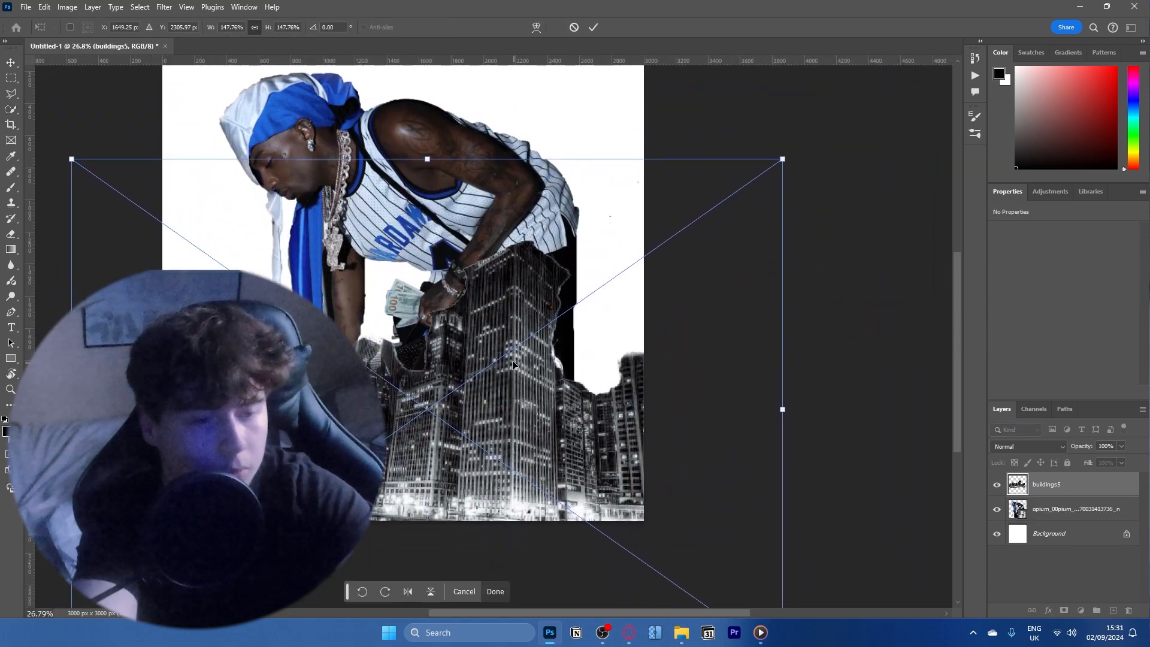
{"action": "mouse_move", "coordinate": [778, 410]}
{"action": "left_mouse_down"}
{"action": "mouse_move", "coordinate": [752, 405]}
{"action": "mouse_move", "coordinate": [768, 407]}
{"action": "left_mouse_up"}
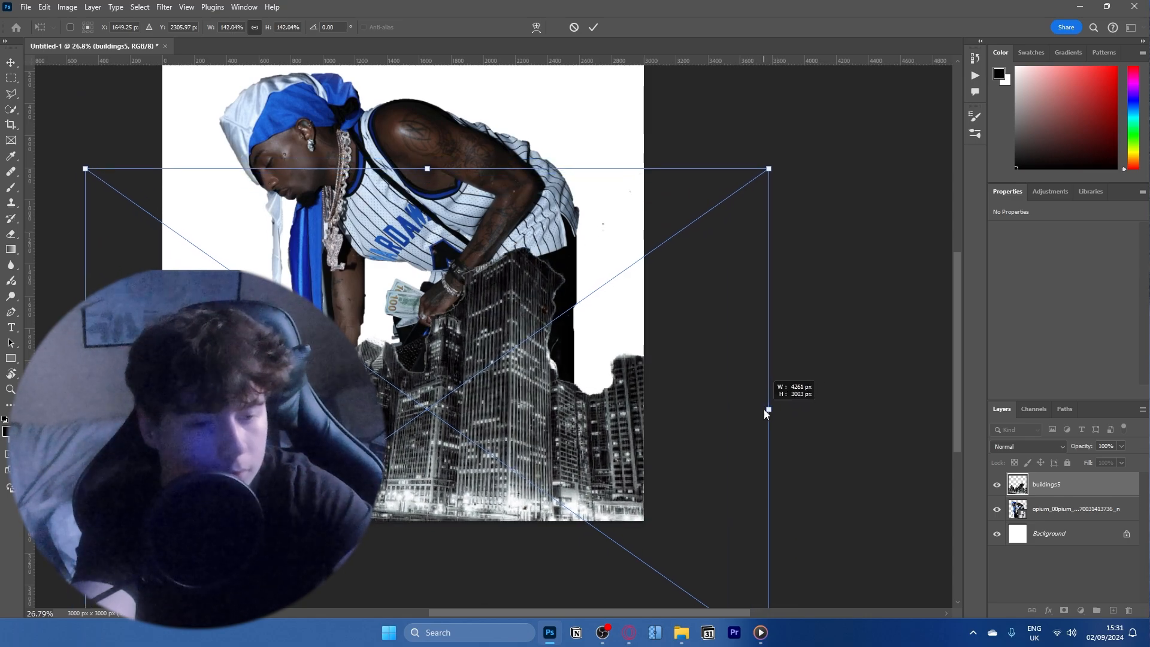
{"action": "mouse_move", "coordinate": [669, 402]}
{"action": "left_mouse_down"}
{"action": "mouse_move", "coordinate": [675, 430]}
{"action": "mouse_move", "coordinate": [672, 420]}
{"action": "left_mouse_up"}
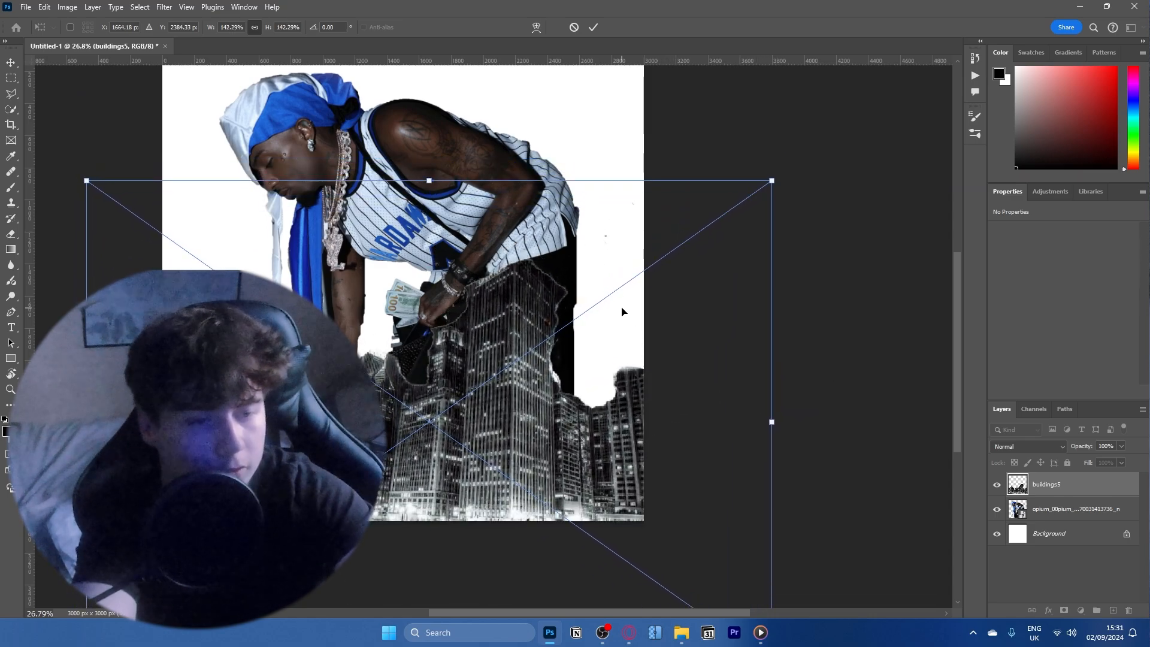
{"action": "left_click", "coordinate": [594, 28]}
{"action": "key", "text": "w"}
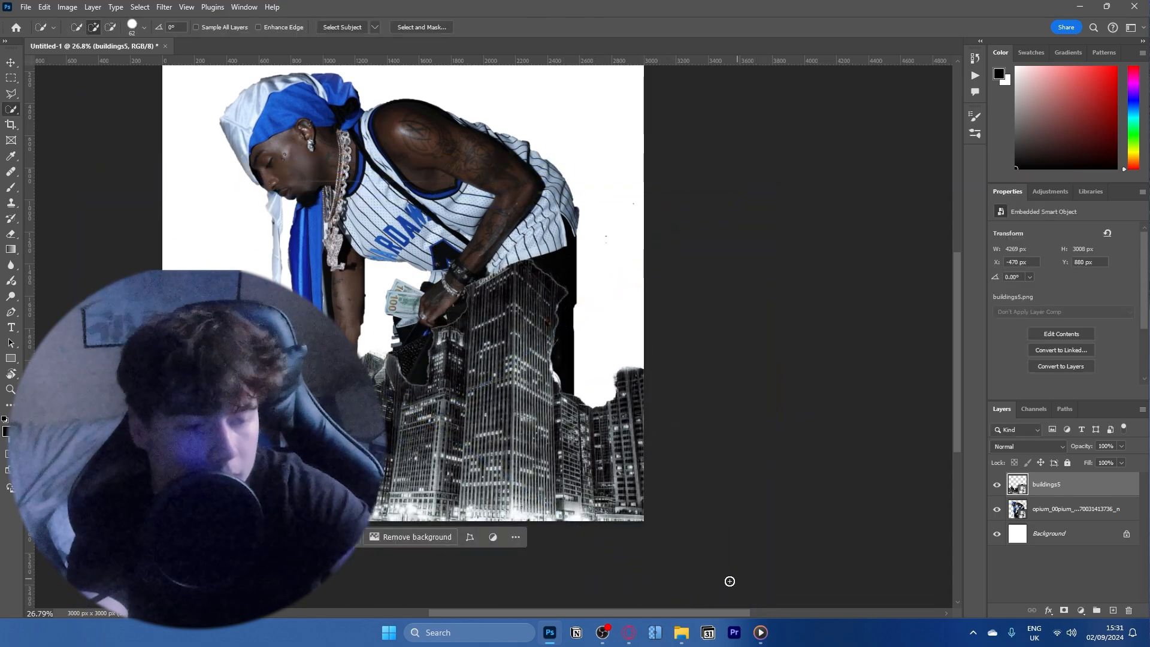
{"action": "left_click", "coordinate": [683, 634]}
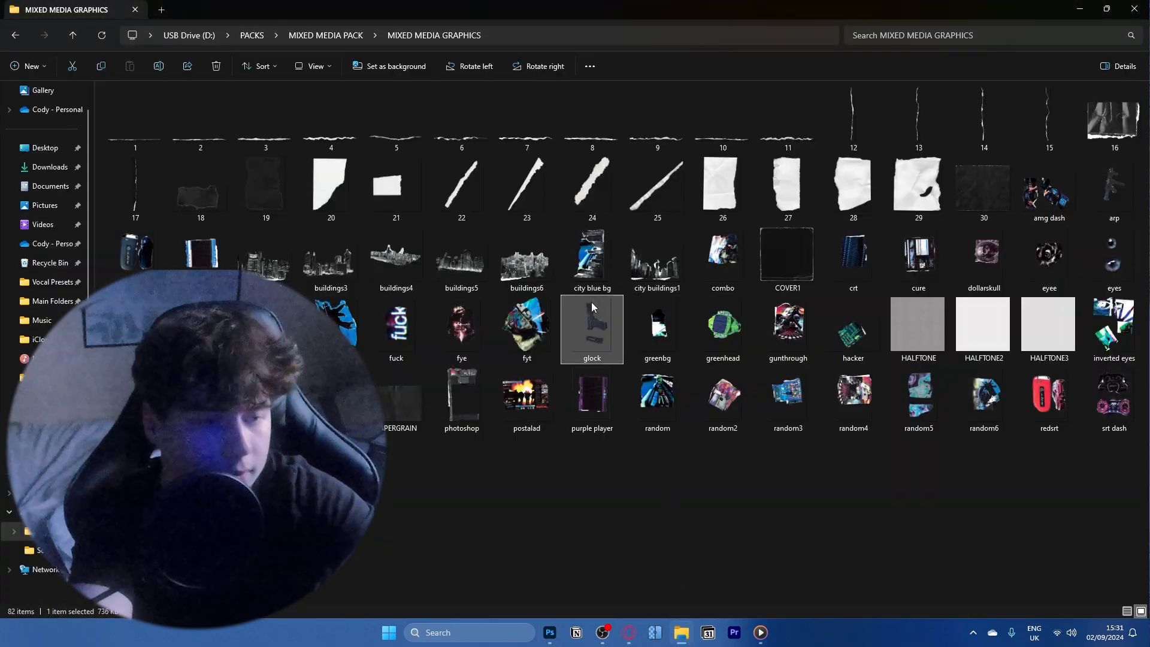
{"action": "left_click", "coordinate": [461, 325]}
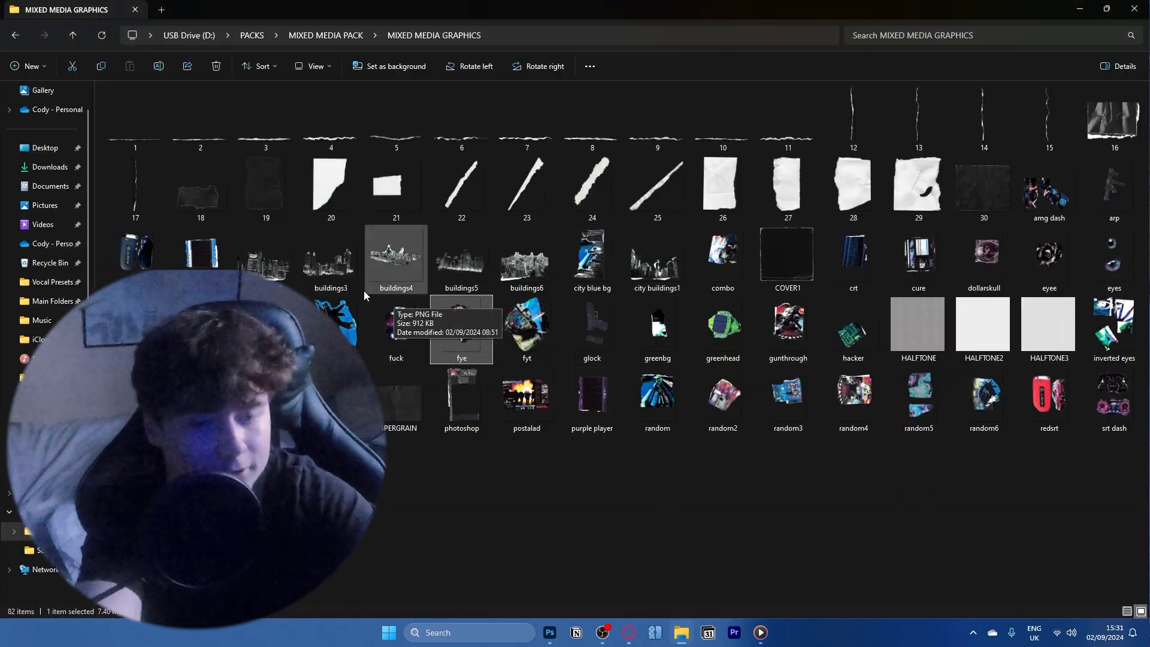
{"action": "left_click", "coordinate": [550, 633]}
- Add a black-to-white Gradient Map adjustment layer above buildings5, set its blend mode to Overlay and lower its opacity
{"action": "left_click", "coordinate": [1078, 609]}
{"action": "left_click", "coordinate": [1095, 598]}
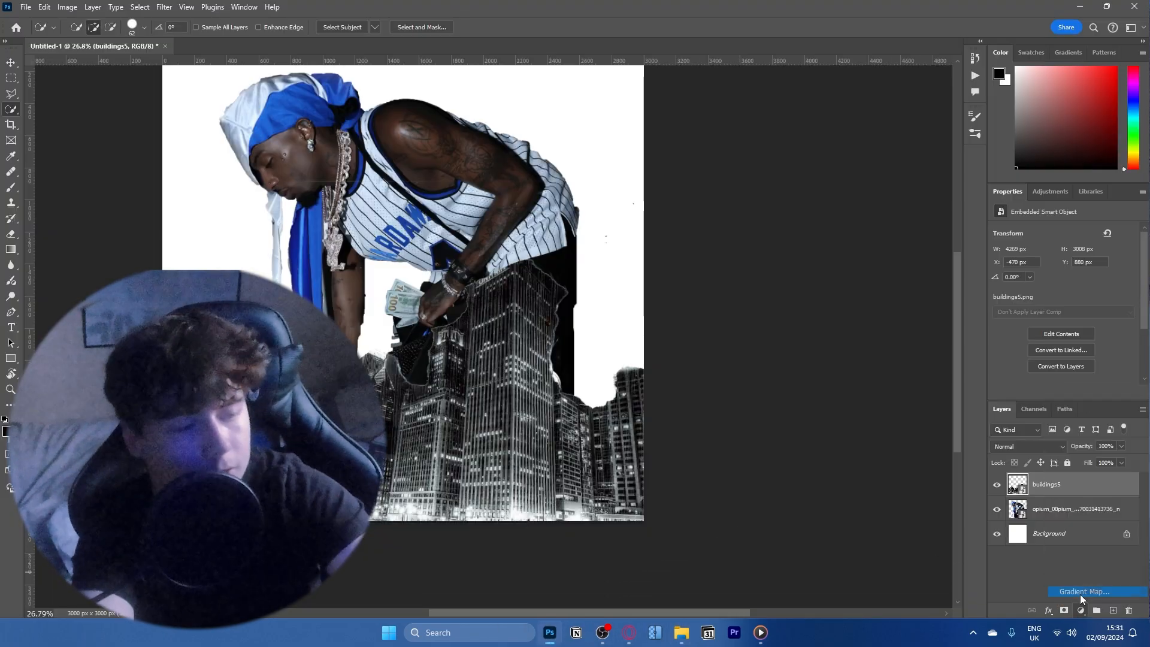
{"action": "left_click", "coordinate": [1022, 444]}
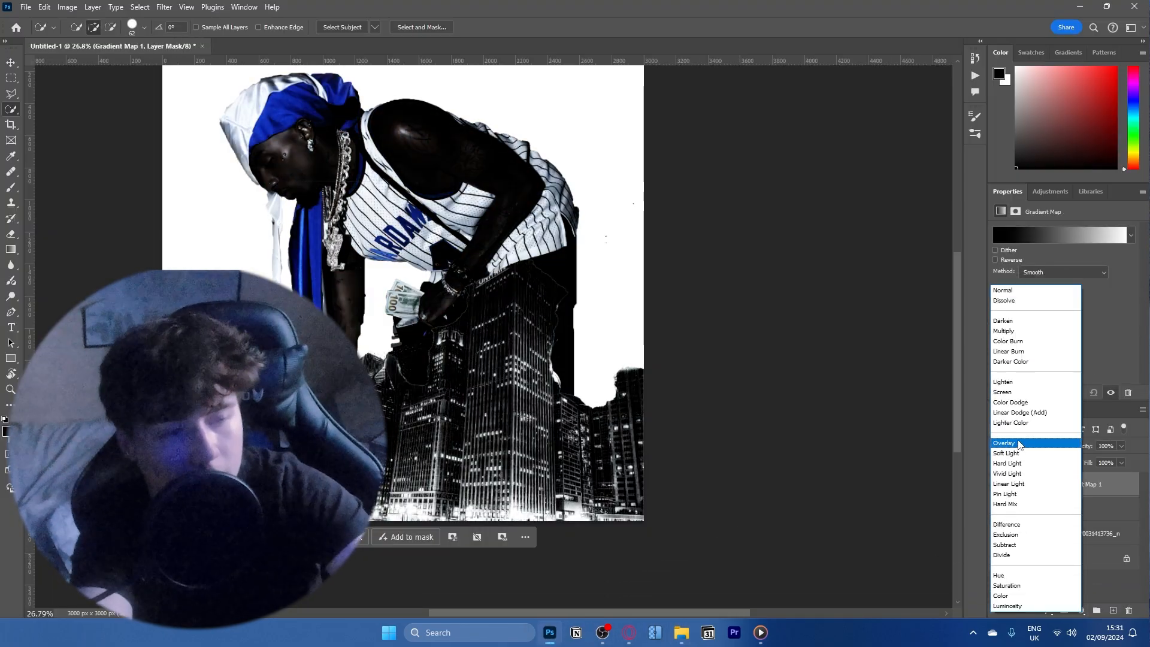
{"action": "left_click", "coordinate": [1026, 442]}
{"action": "left_click_drag", "start_coordinate": [1071, 463], "coordinate": [1092, 468]}
- Add a Brightness/Contrast adjustment layer with brightness 25 and contrast 17
{"action": "left_click", "coordinate": [1081, 609]}
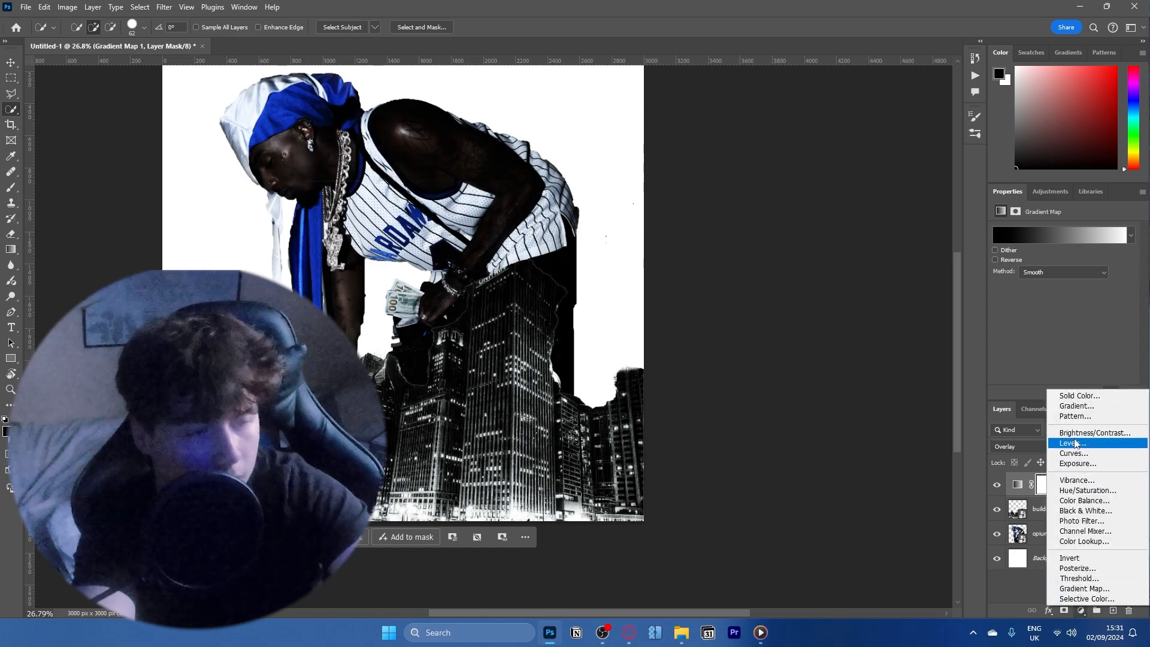
{"action": "left_click", "coordinate": [1079, 433]}
{"action": "mouse_move", "coordinate": [1069, 262]}
{"action": "left_mouse_down"}
{"action": "mouse_move", "coordinate": [1075, 249]}
{"action": "mouse_move", "coordinate": [1073, 283]}
{"action": "left_mouse_up"}
- Add an Exposure adjustment layer with offset +0.0067 and gamma correction 0.94
{"action": "left_click", "coordinate": [1081, 610]}
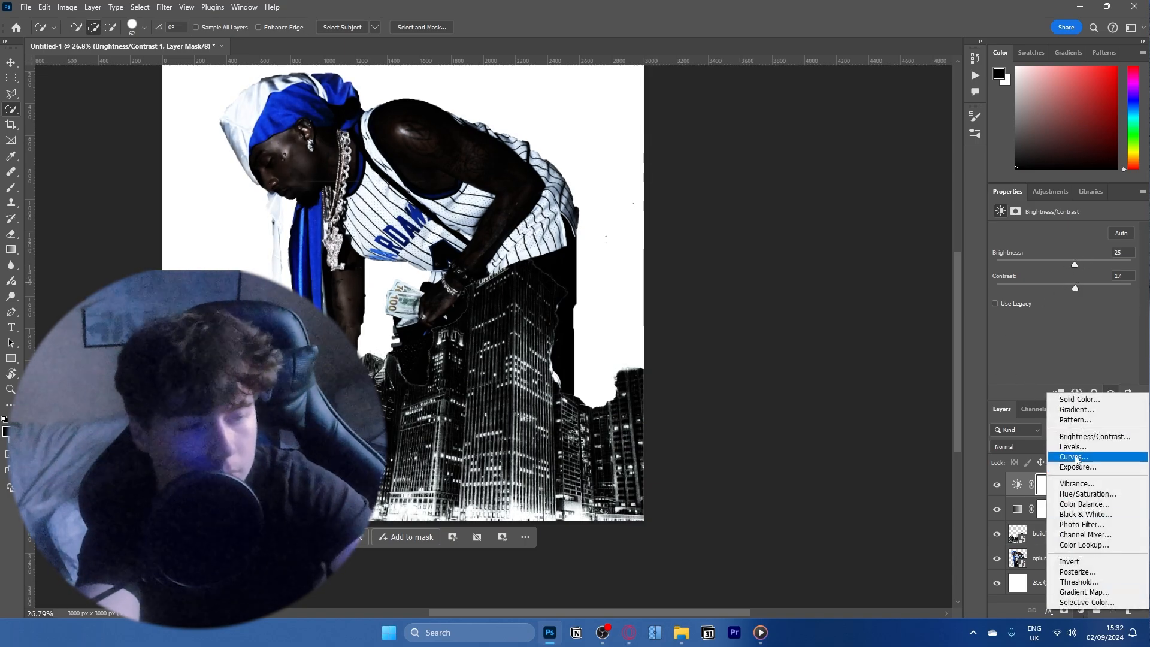
{"action": "left_click", "coordinate": [1075, 467]}
{"action": "left_click_drag", "start_coordinate": [1065, 288], "coordinate": [1065, 287]}
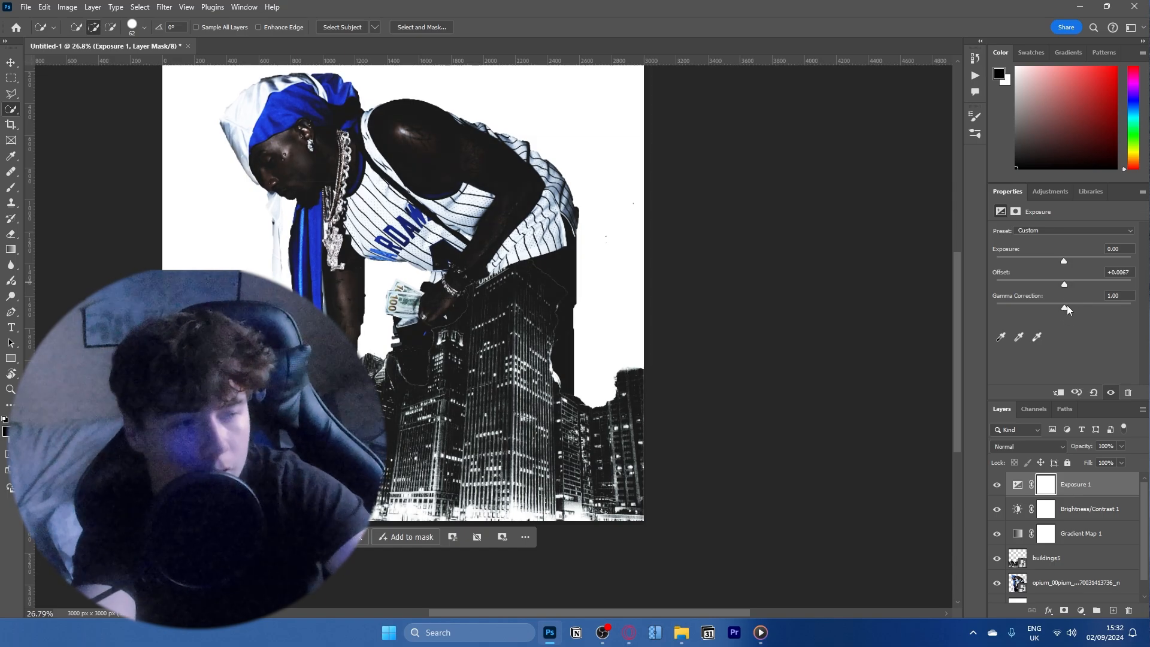
- Place the fye graphic from the graphics folder on the canvas, scaled to about 166% and rotated -7.75°
{"action": "left_click", "coordinate": [677, 633]}
{"action": "left_click_drag", "start_coordinate": [466, 330], "coordinate": [523, 394]}
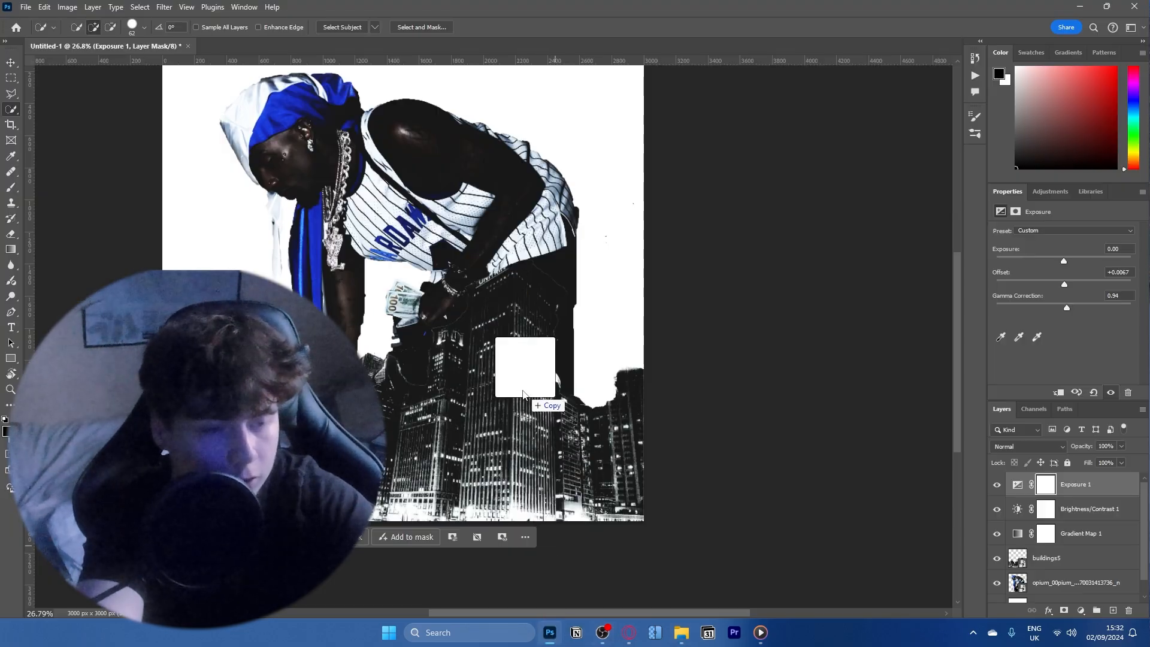
{"action": "left_click_drag", "start_coordinate": [574, 293], "coordinate": [683, 293]}
{"action": "left_click_drag", "start_coordinate": [543, 265], "coordinate": [505, 315]}
{"action": "left_click_drag", "start_coordinate": [728, 326], "coordinate": [725, 282]}
{"action": "left_click_drag", "start_coordinate": [489, 300], "coordinate": [466, 283]}
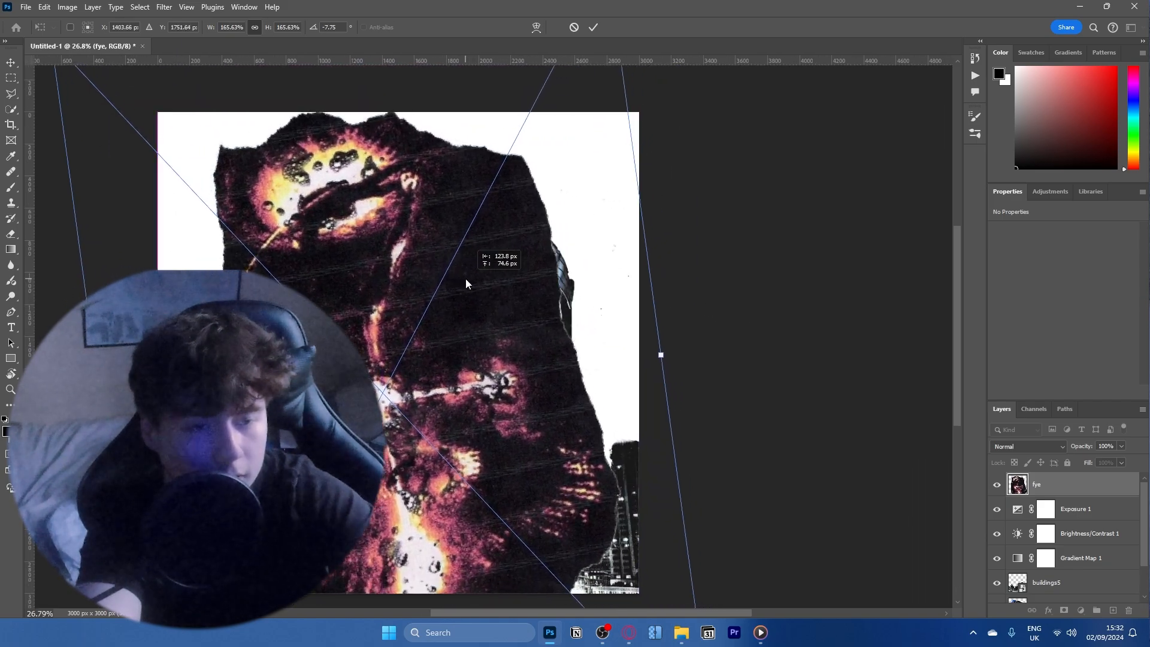
{"action": "left_click", "coordinate": [593, 27]}
{"action": "key", "text": "w"}
- Shift the fye graphic up the canvas and move its layer beneath the cut-out figure, directly above the background
{"action": "mouse_move", "coordinate": [1055, 484]}
{"action": "left_mouse_down"}
{"action": "mouse_move", "coordinate": [1097, 602]}
{"action": "mouse_move", "coordinate": [1089, 611]}
{"action": "mouse_move", "coordinate": [1057, 542]}
{"action": "mouse_move", "coordinate": [1055, 559]}
{"action": "left_mouse_up"}
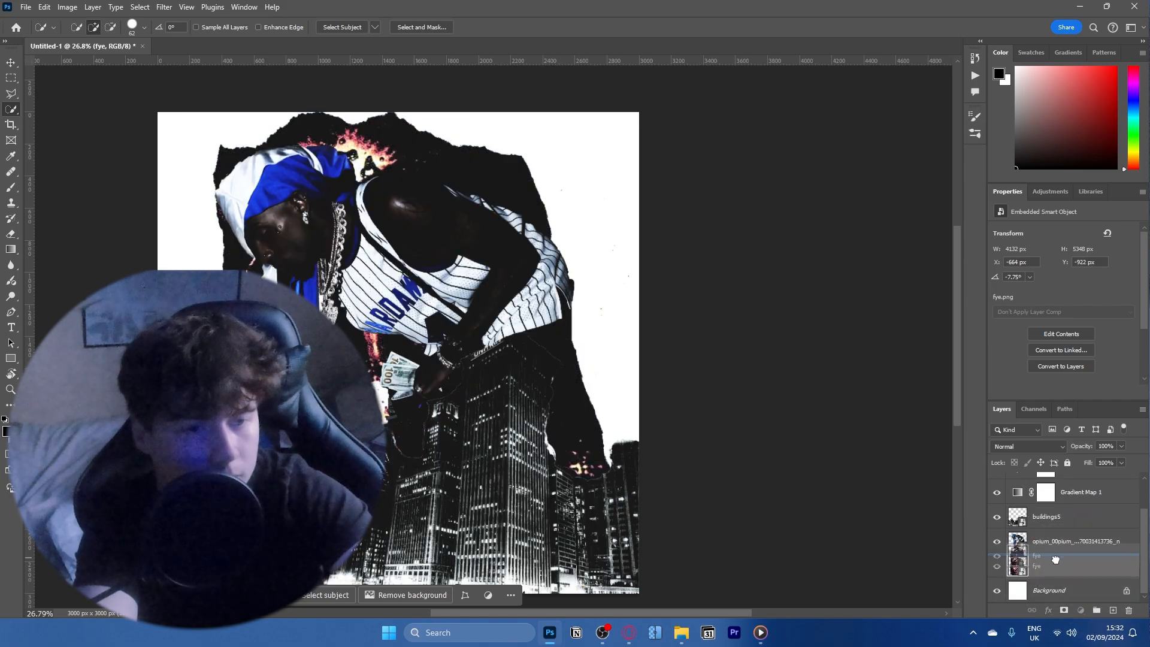
{"action": "key", "text": "ctrl+t"}
{"action": "left_click_drag", "start_coordinate": [492, 299], "coordinate": [475, 254]}
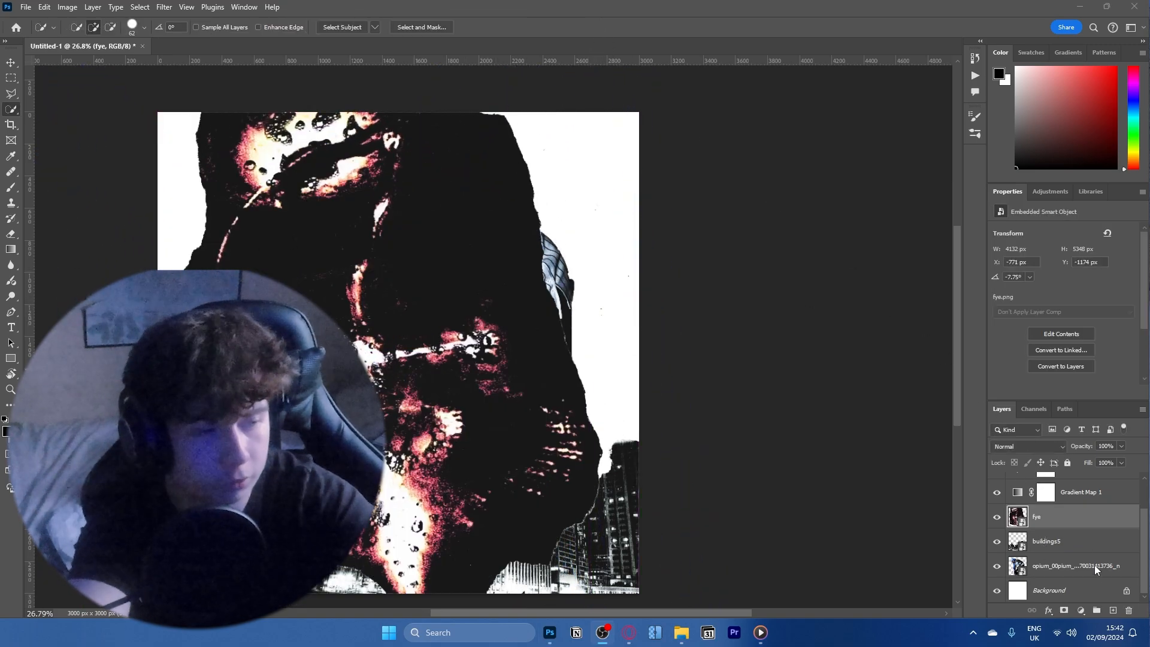
{"action": "left_click_drag", "start_coordinate": [1058, 522], "coordinate": [1059, 576]}
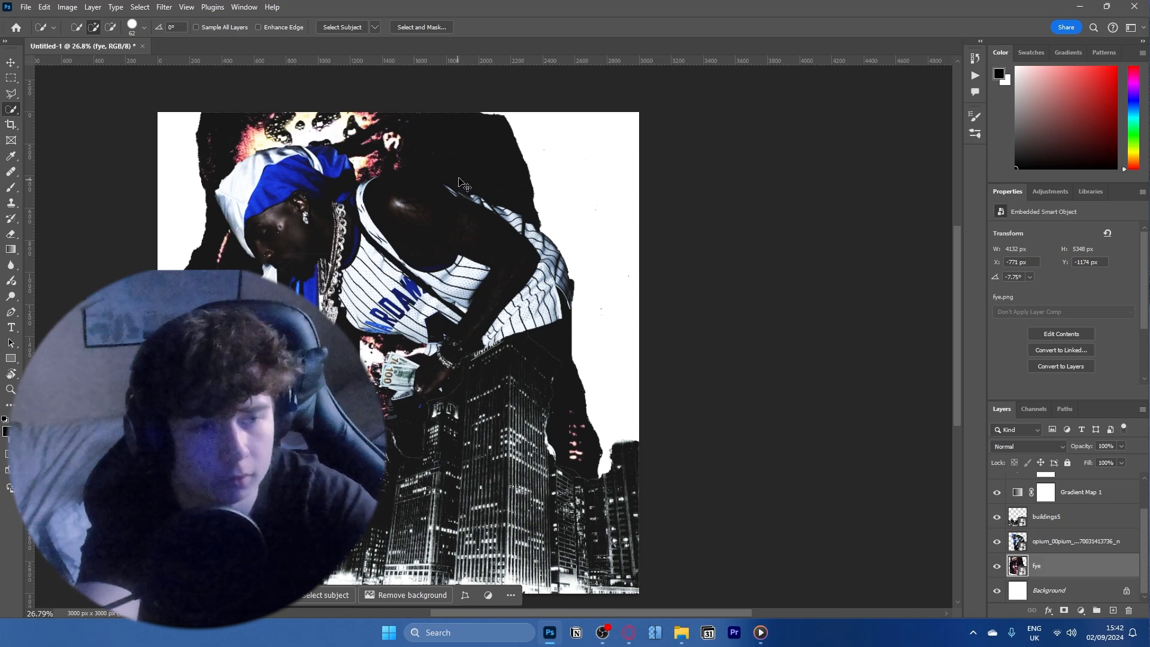
- Reposition the fye graphic behind the figure's back at the canvas's right edge and desaturate it to black and white with Hue/Saturation
{"action": "key", "text": "v"}
{"action": "mouse_move", "coordinate": [460, 181]}
{"action": "left_mouse_down"}
{"action": "mouse_move", "coordinate": [644, 220]}
{"action": "mouse_move", "coordinate": [725, 220]}
{"action": "mouse_move", "coordinate": [704, 253]}
{"action": "left_mouse_up"}
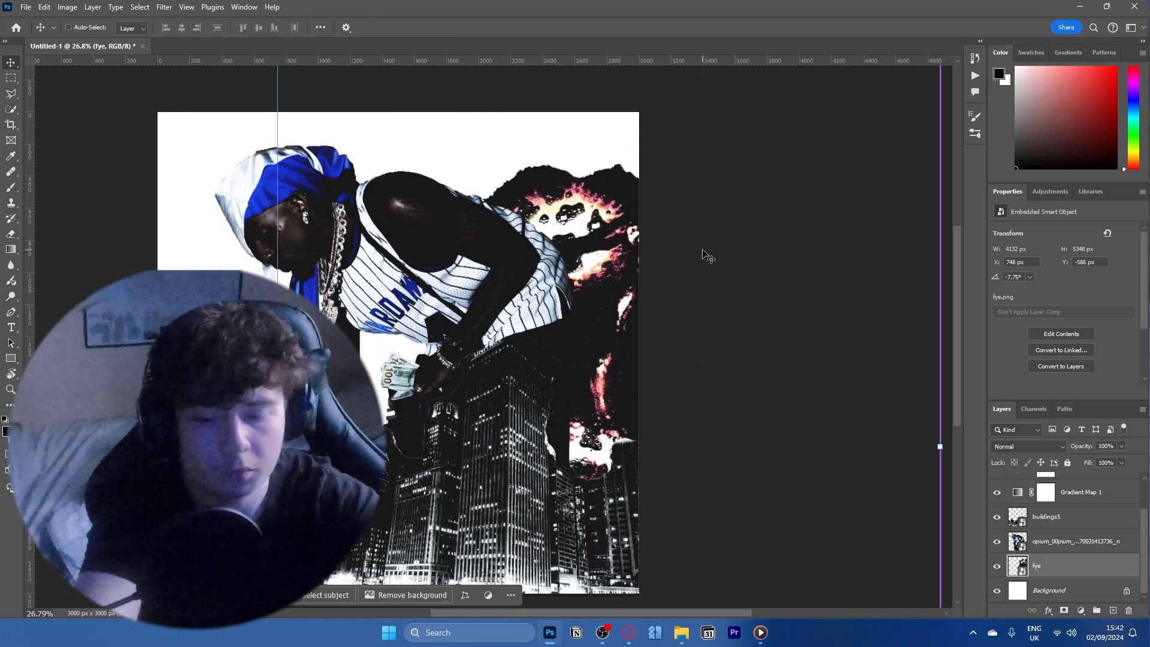
{"action": "key", "text": "ctrl+u"}
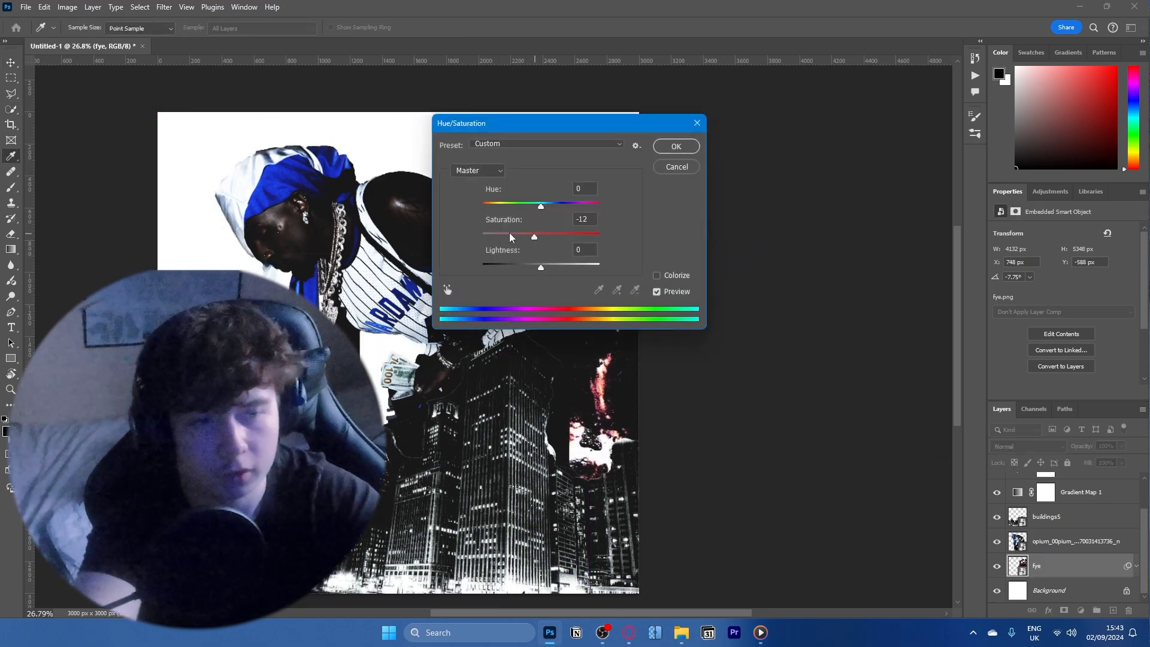
{"action": "left_click", "coordinate": [665, 147]}
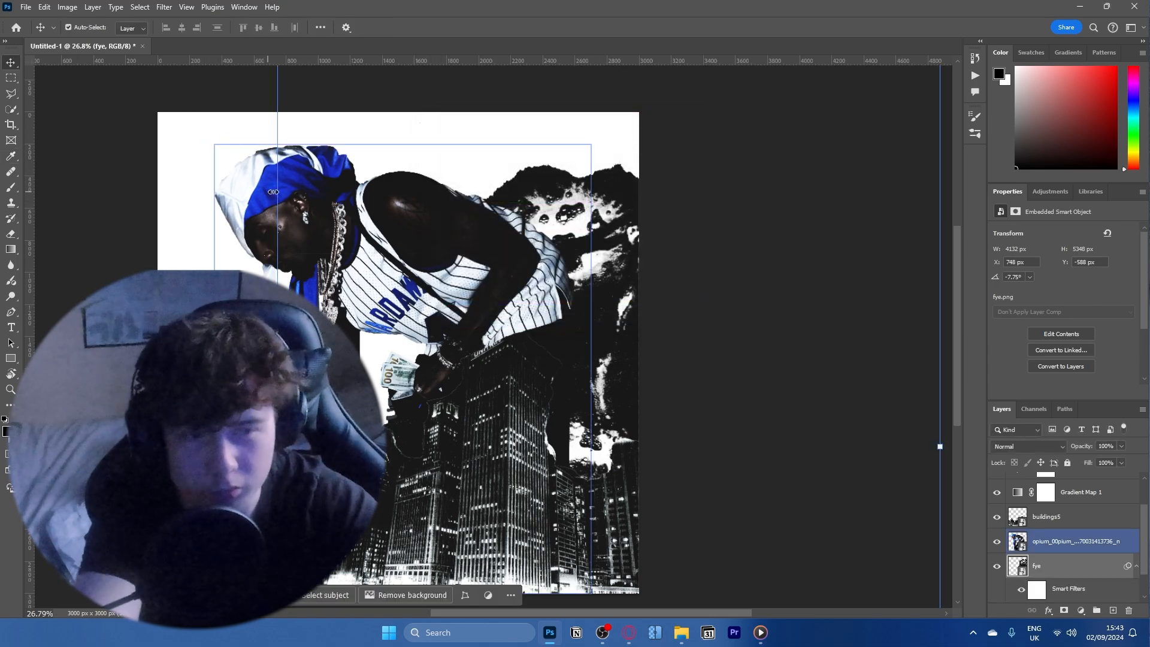
- Place the crt graphic from the graphics folder over the canvas, scaled to about 210% and rotated about -23°
{"action": "mouse_move", "coordinate": [682, 633]}
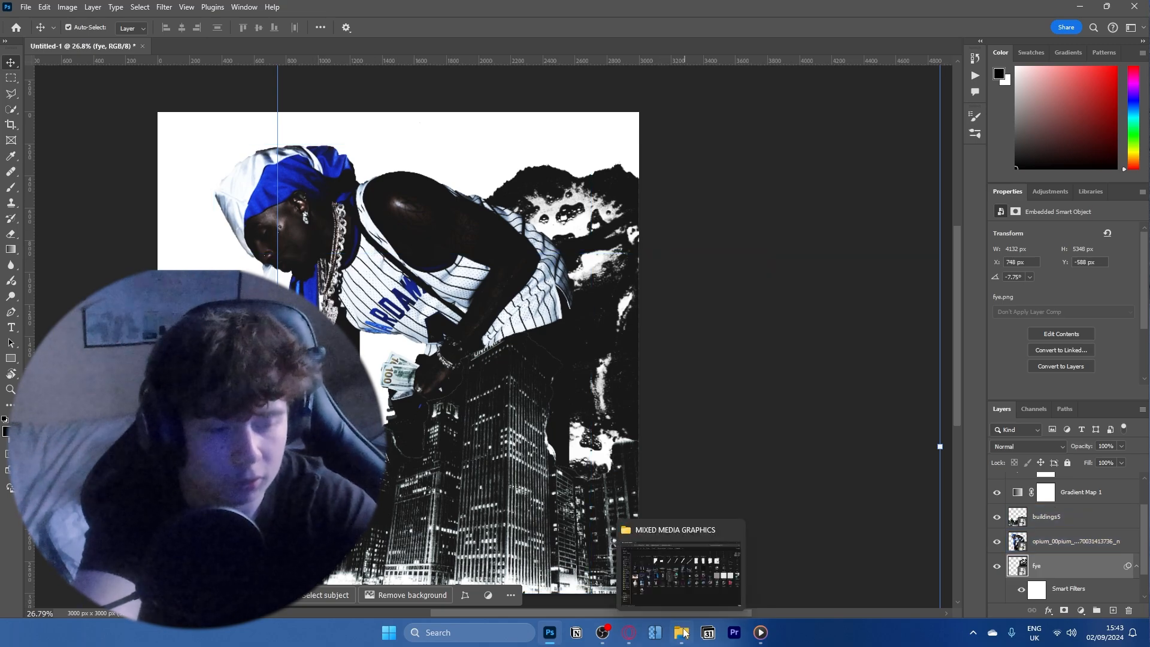
{"action": "left_click", "coordinate": [668, 556]}
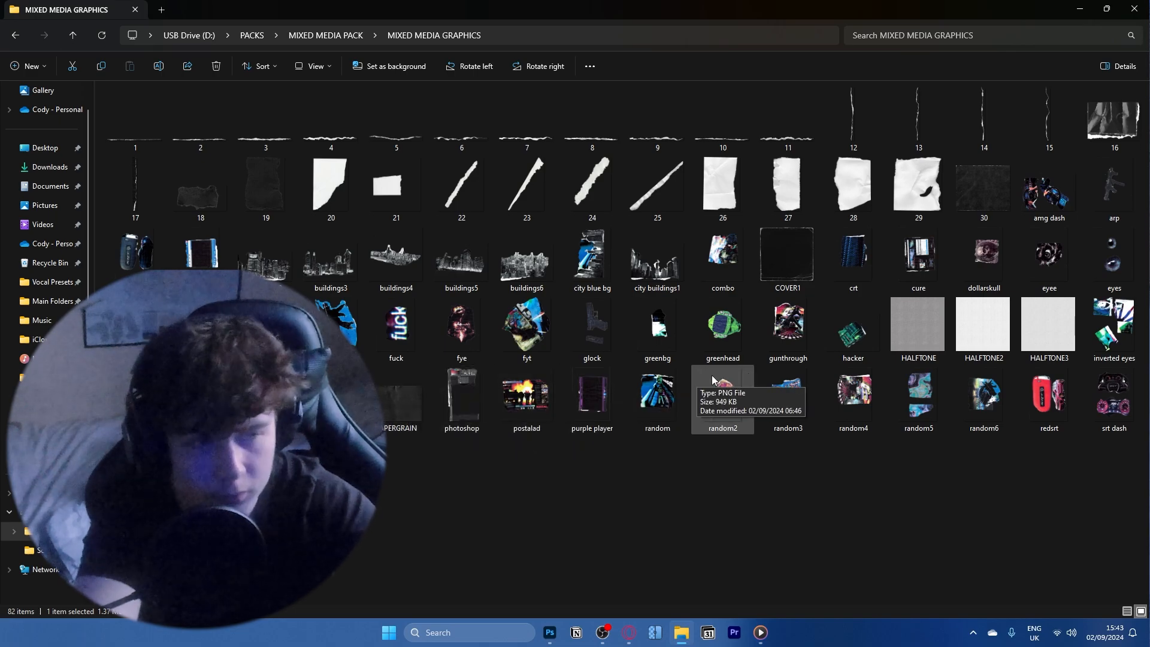
{"action": "left_click_drag", "start_coordinate": [854, 258], "coordinate": [584, 406]}
{"action": "left_click_drag", "start_coordinate": [782, 336], "coordinate": [494, 308]}
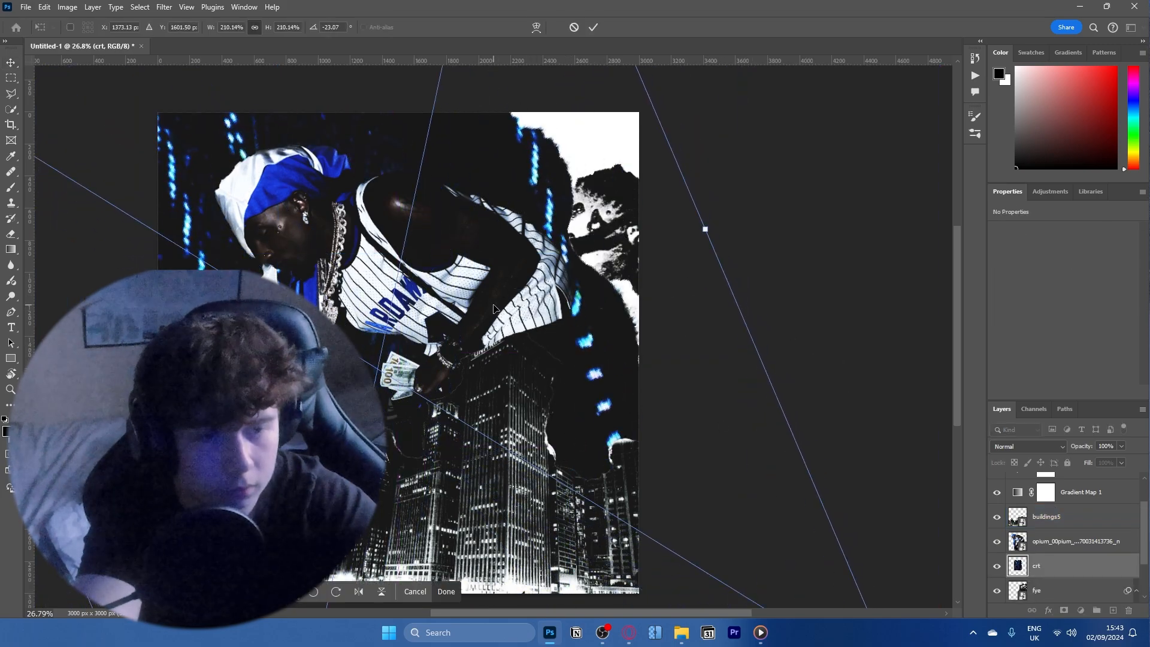
{"action": "key", "text": "Return"}
- Move the crt layer above buildings5, blend it as Linear Dodge (Add) and shift the texture lower on the canvas
{"action": "left_click_drag", "start_coordinate": [1036, 565], "coordinate": [1036, 507]}
{"action": "left_click", "coordinate": [1031, 437]}
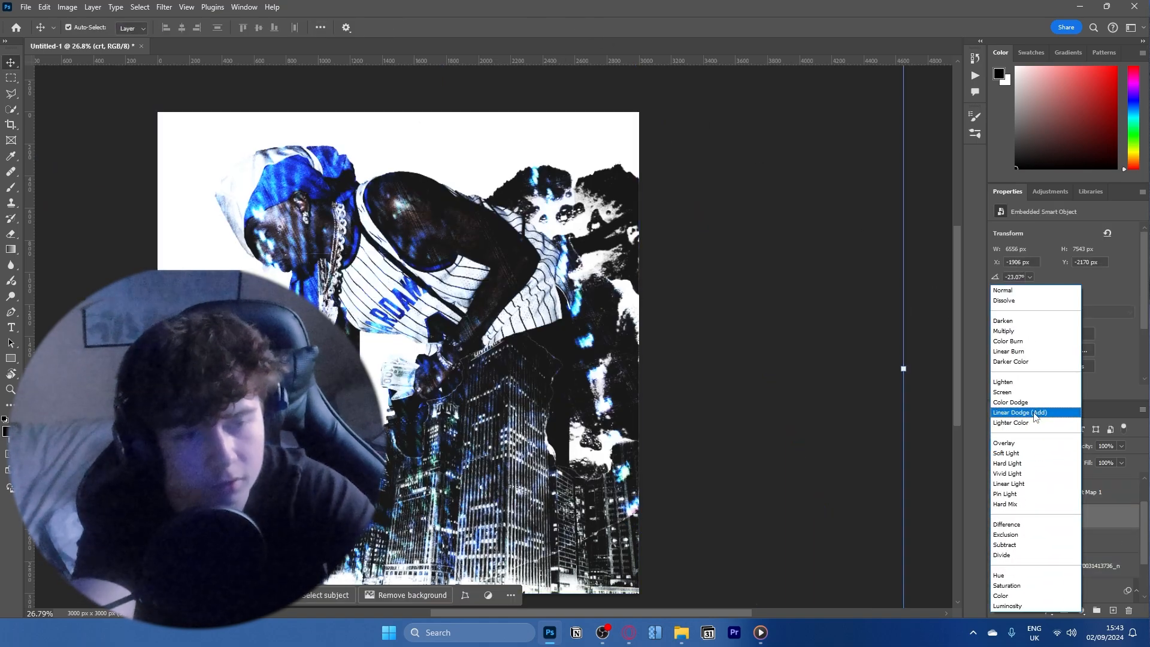
{"action": "left_click", "coordinate": [1035, 413]}
{"action": "mouse_move", "coordinate": [502, 326]}
{"action": "left_mouse_down"}
{"action": "mouse_move", "coordinate": [511, 439]}
{"action": "mouse_move", "coordinate": [508, 400]}
{"action": "left_mouse_up"}
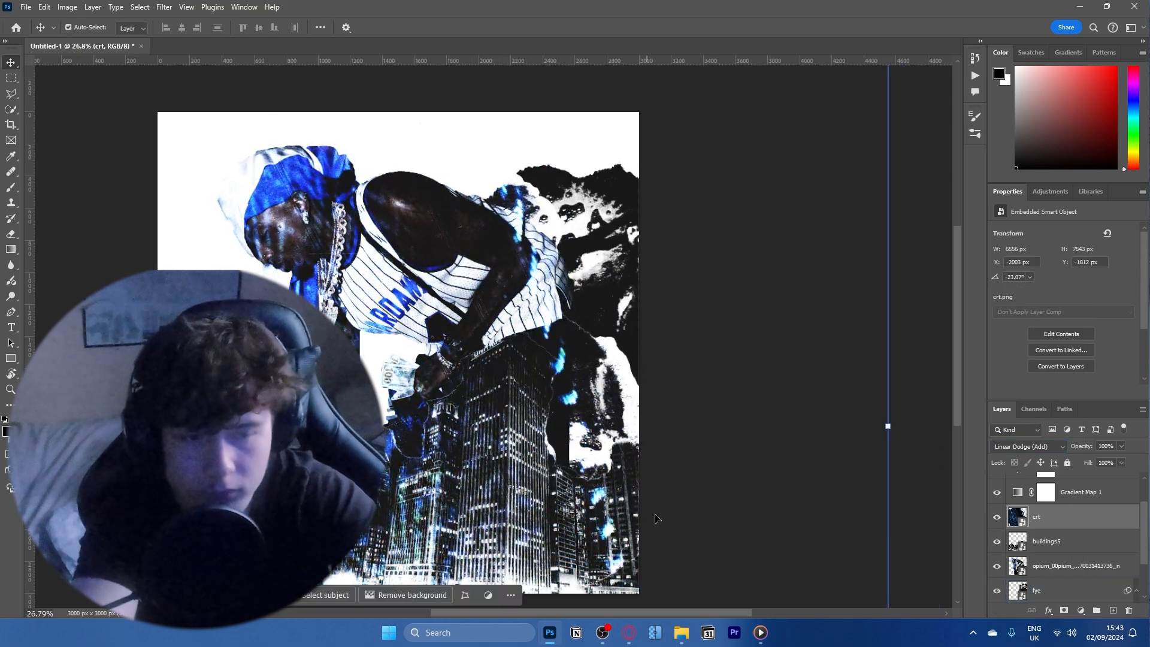
- Place the city blue bg graphic at about 471% scale and 82.6° rotation, filling the upper canvas, and move its layer directly above Background
{"action": "mouse_move", "coordinate": [678, 635]}
{"action": "left_click", "coordinate": [673, 580]}
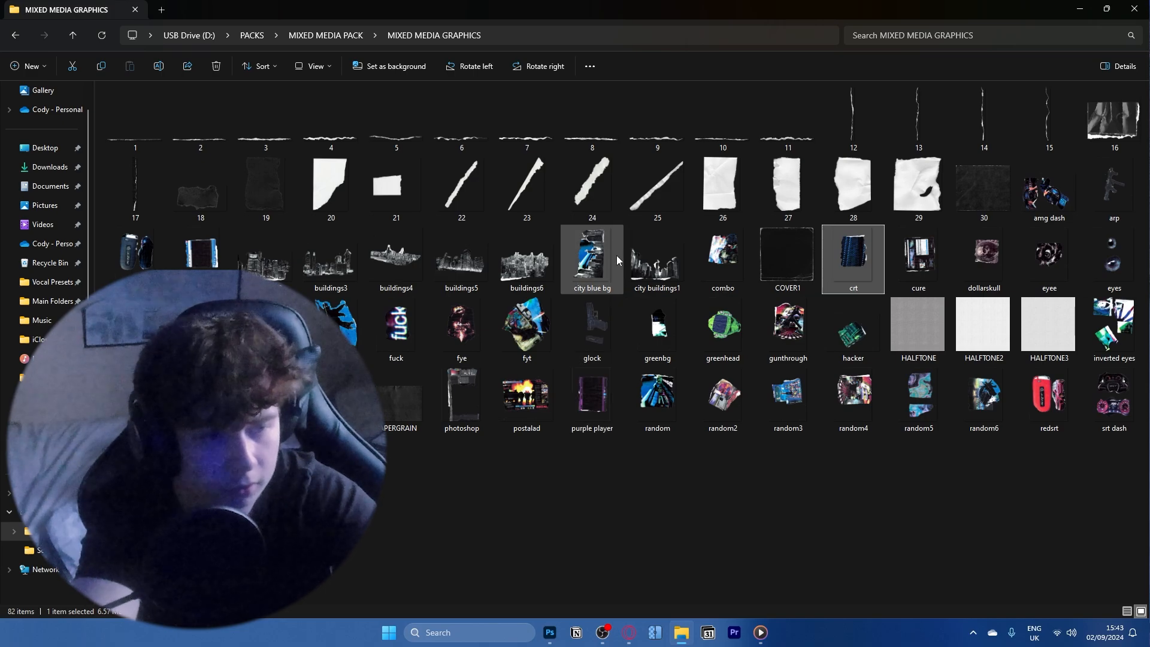
{"action": "left_click_drag", "start_coordinate": [609, 260], "coordinate": [550, 640]}
{"action": "left_click_drag", "start_coordinate": [524, 416], "coordinate": [476, 318]}
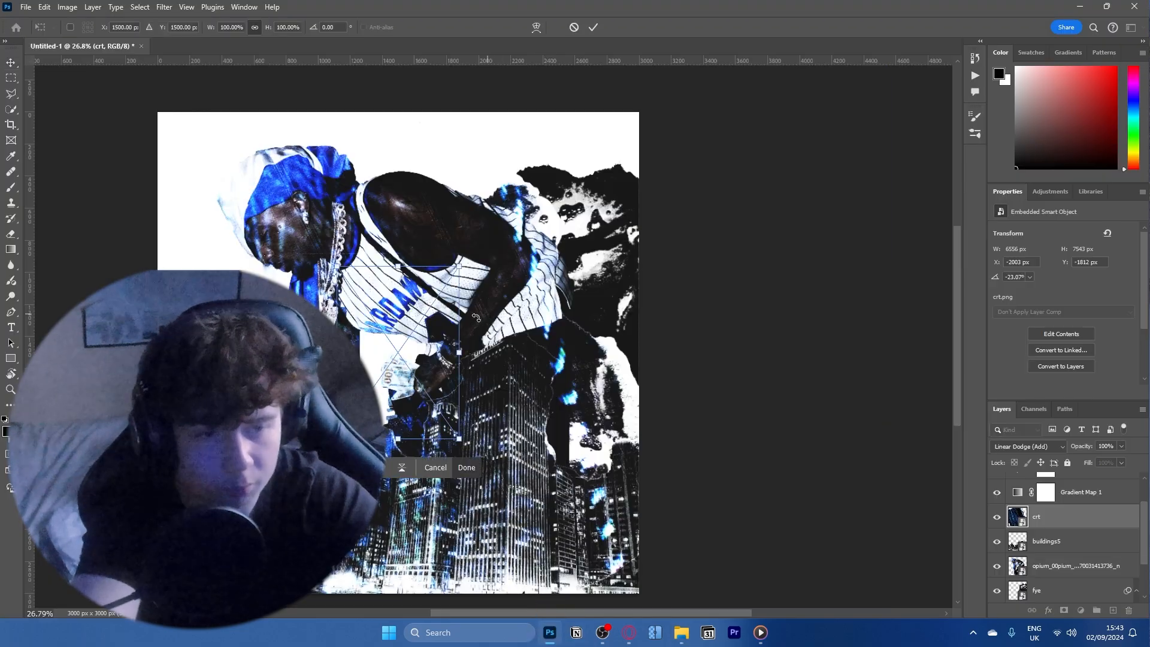
{"action": "right_click", "coordinate": [406, 336]}
{"action": "left_click", "coordinate": [468, 441]}
{"action": "left_click_drag", "start_coordinate": [494, 360], "coordinate": [747, 354]}
{"action": "left_click_drag", "start_coordinate": [584, 431], "coordinate": [555, 373]}
{"action": "left_click_drag", "start_coordinate": [770, 304], "coordinate": [653, 318]}
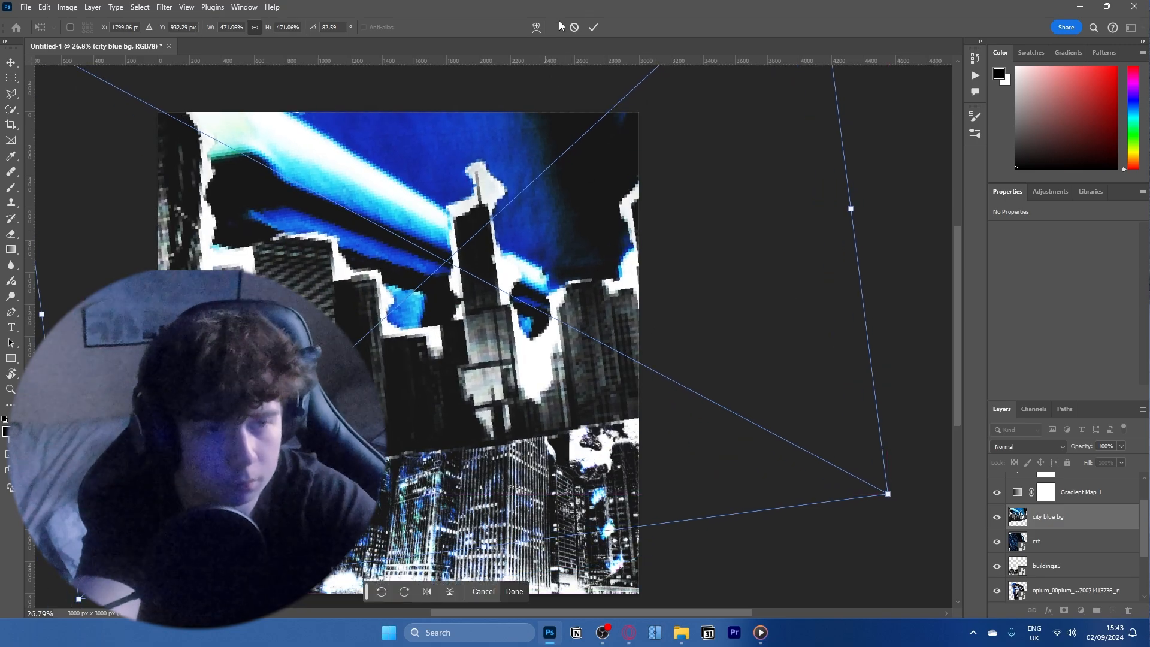
{"action": "left_click", "coordinate": [593, 27]}
{"action": "left_click_drag", "start_coordinate": [1049, 516], "coordinate": [1057, 617]}
{"action": "left_click_drag", "start_coordinate": [574, 206], "coordinate": [576, 219]}
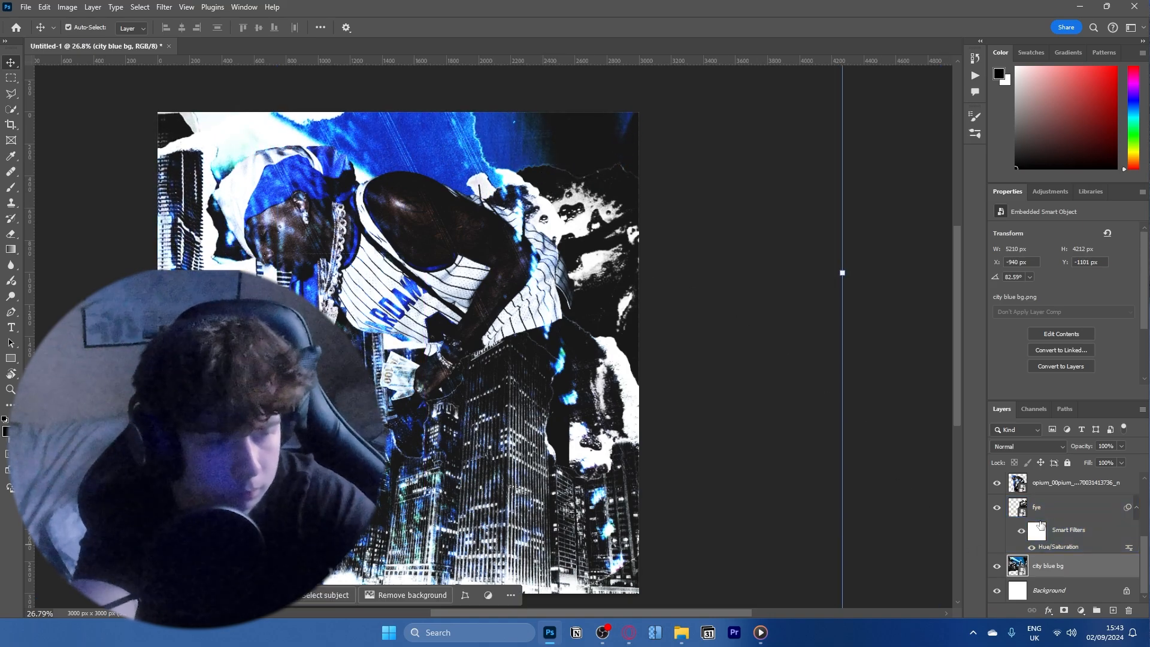
- Reduce the crt texture layer's fill to 64%
{"action": "left_click", "coordinate": [1054, 483]}
{"action": "scroll", "coordinate": [1067, 528], "scroll_direction": "up", "scroll_amount": 2}
{"action": "left_click", "coordinate": [1079, 530]}
{"action": "left_click_drag", "start_coordinate": [1089, 467], "coordinate": [1068, 463]}
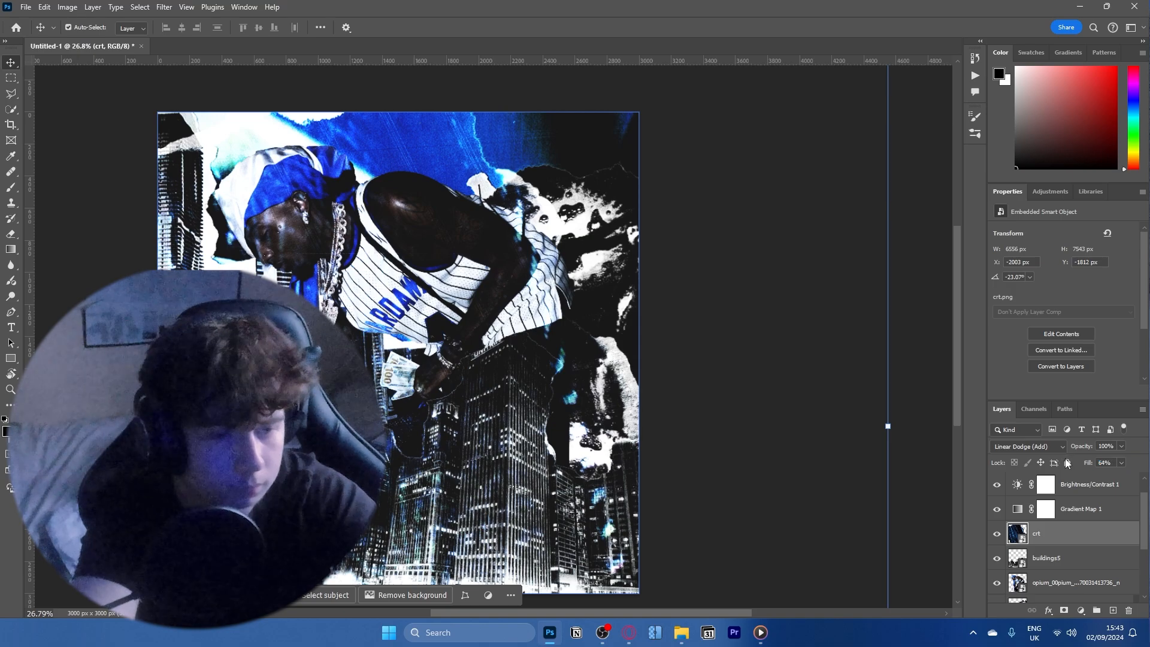
- Add a Gradient Map adjustment at the top of the layer stack running black to blue #0072ff at location 48 to white
{"action": "left_click", "coordinate": [1073, 491]}
{"action": "left_click", "coordinate": [1081, 610]}
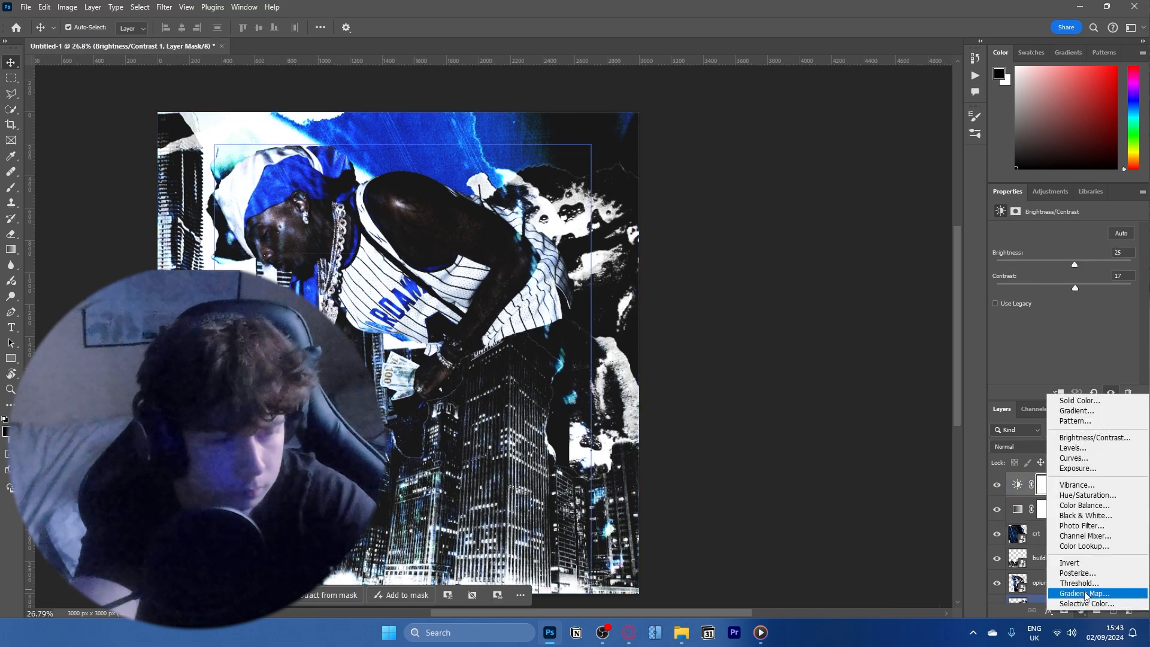
{"action": "left_click", "coordinate": [1075, 599]}
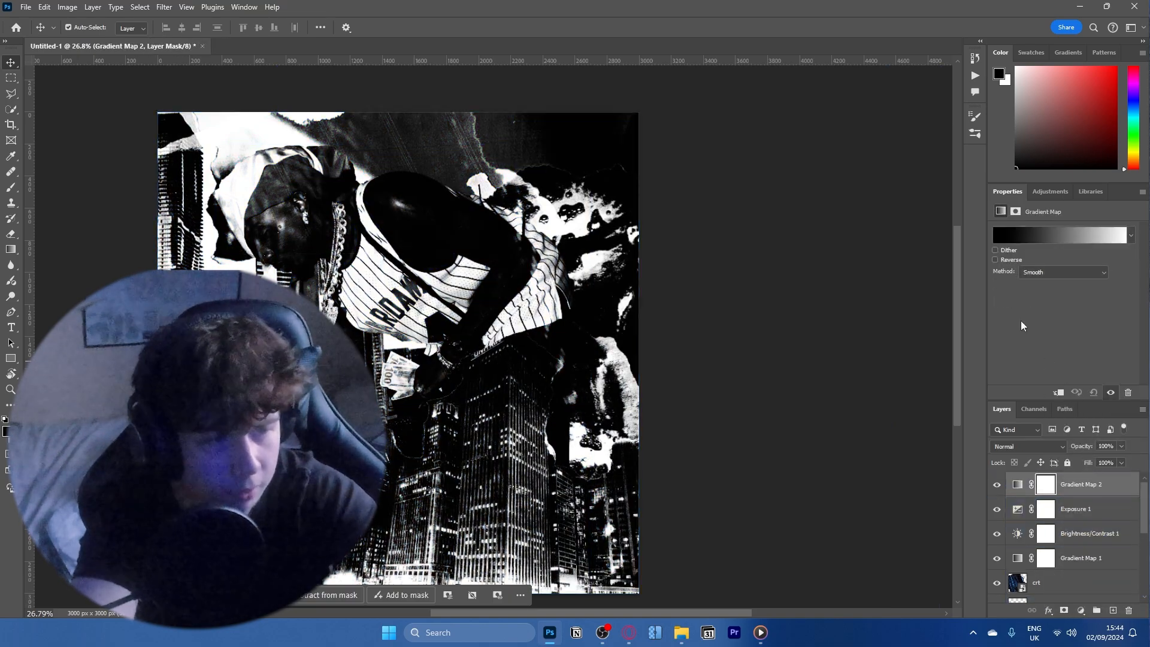
{"action": "left_click", "coordinate": [1019, 235]}
{"action": "left_click", "coordinate": [814, 367]}
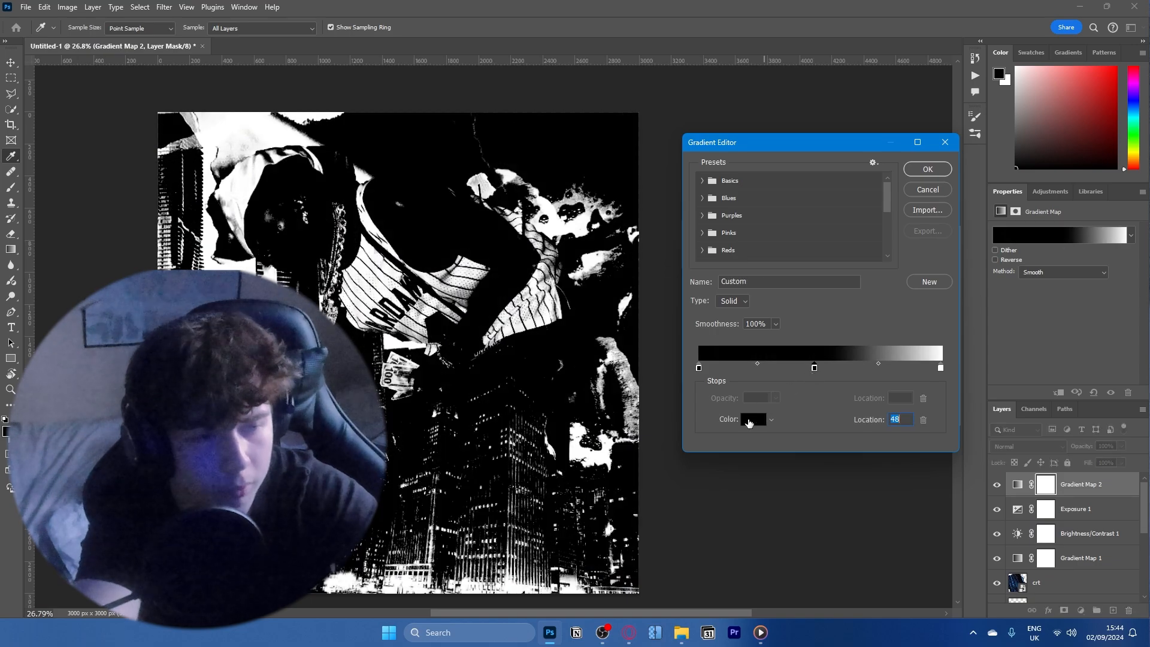
{"action": "left_click", "coordinate": [748, 421]}
{"action": "left_click", "coordinate": [736, 383]}
{"action": "left_click", "coordinate": [715, 359]}
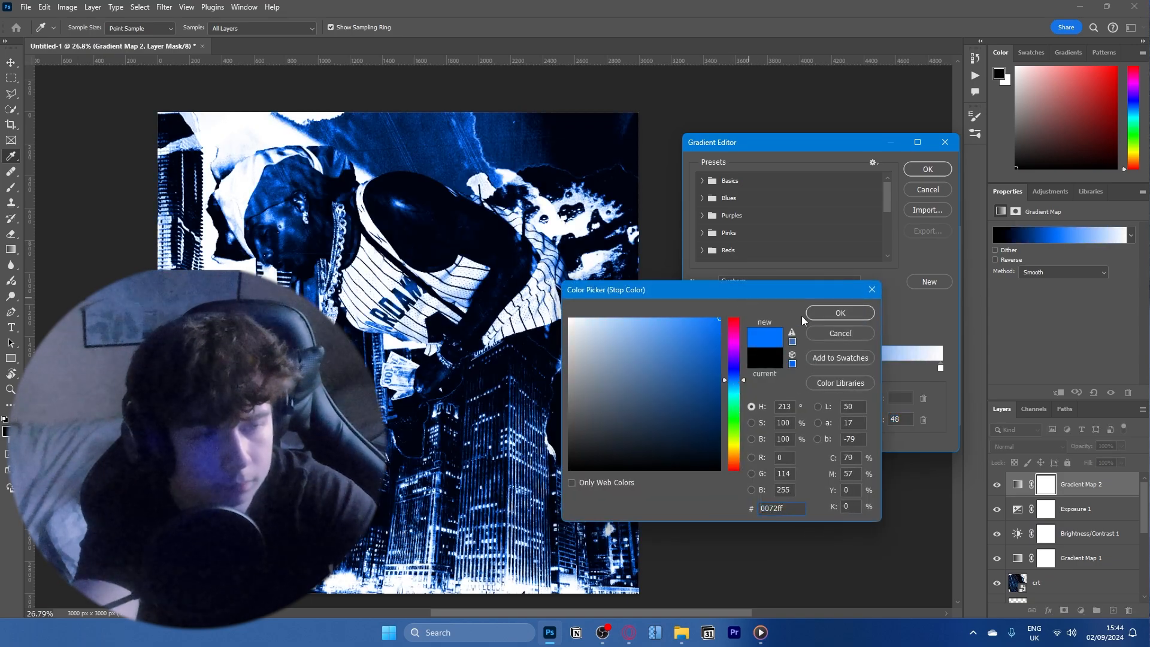
{"action": "left_click", "coordinate": [840, 313]}
{"action": "left_click", "coordinate": [928, 169]}
- Set the new Gradient Map layer's blend mode to Hue and inspect the figure up close
{"action": "left_click", "coordinate": [1039, 443]}
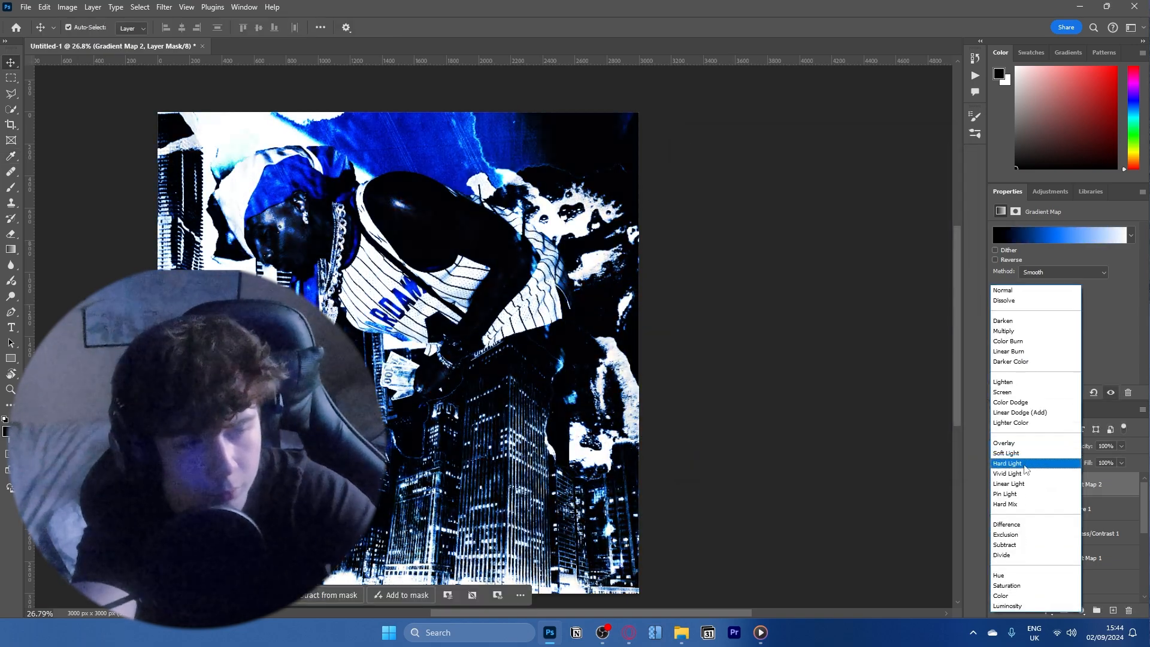
{"action": "left_click", "coordinate": [1004, 576]}
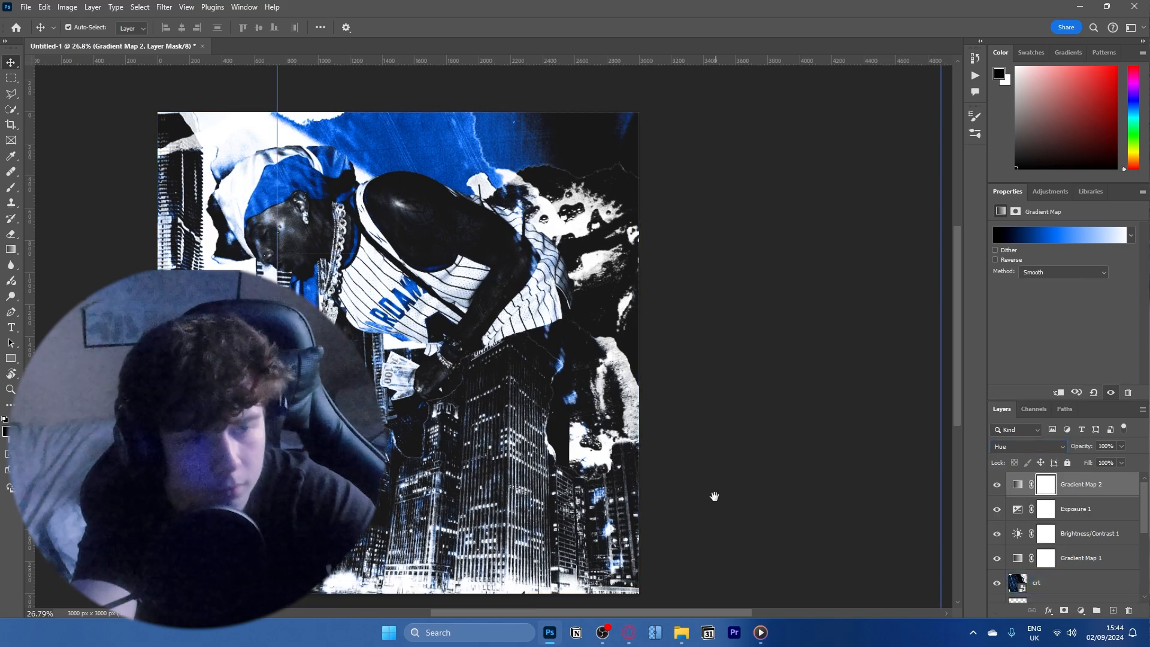
{"action": "scroll", "coordinate": [542, 219], "scroll_direction": "down", "scroll_amount": 1}
{"action": "scroll", "coordinate": [371, 140], "scroll_direction": "up", "scroll_amount": 3}
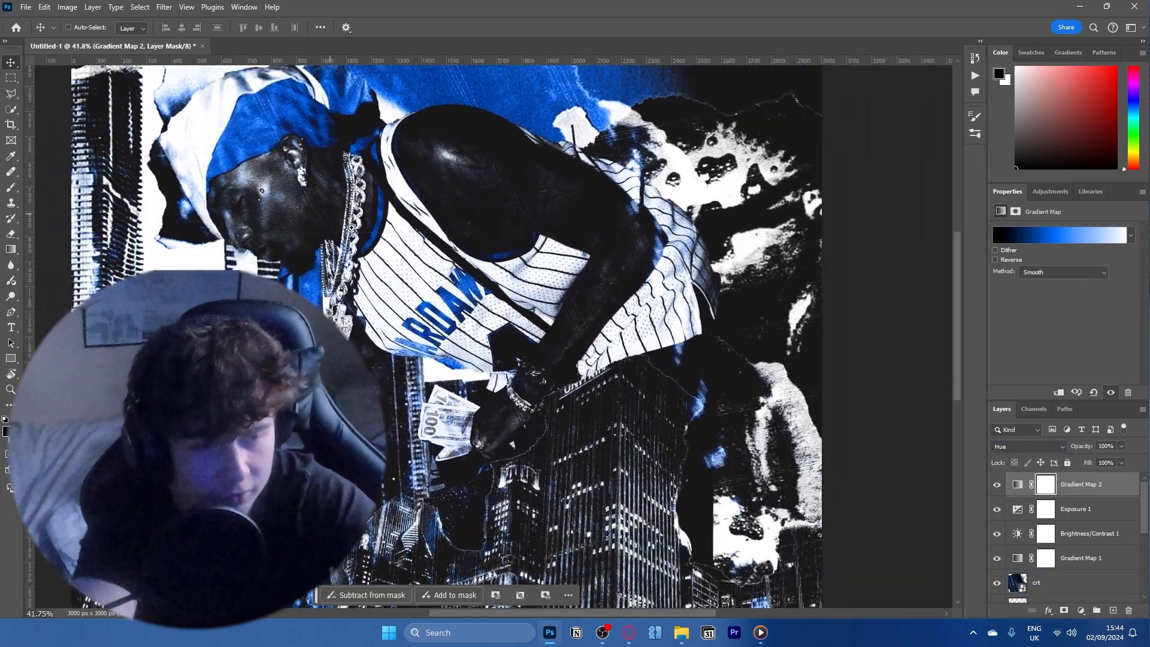
{"action": "left_click_drag", "start_coordinate": [351, 228], "coordinate": [306, 231]}
{"action": "left_click_drag", "start_coordinate": [359, 381], "coordinate": [324, 337]}
{"action": "left_click_drag", "start_coordinate": [329, 339], "coordinate": [357, 369]}
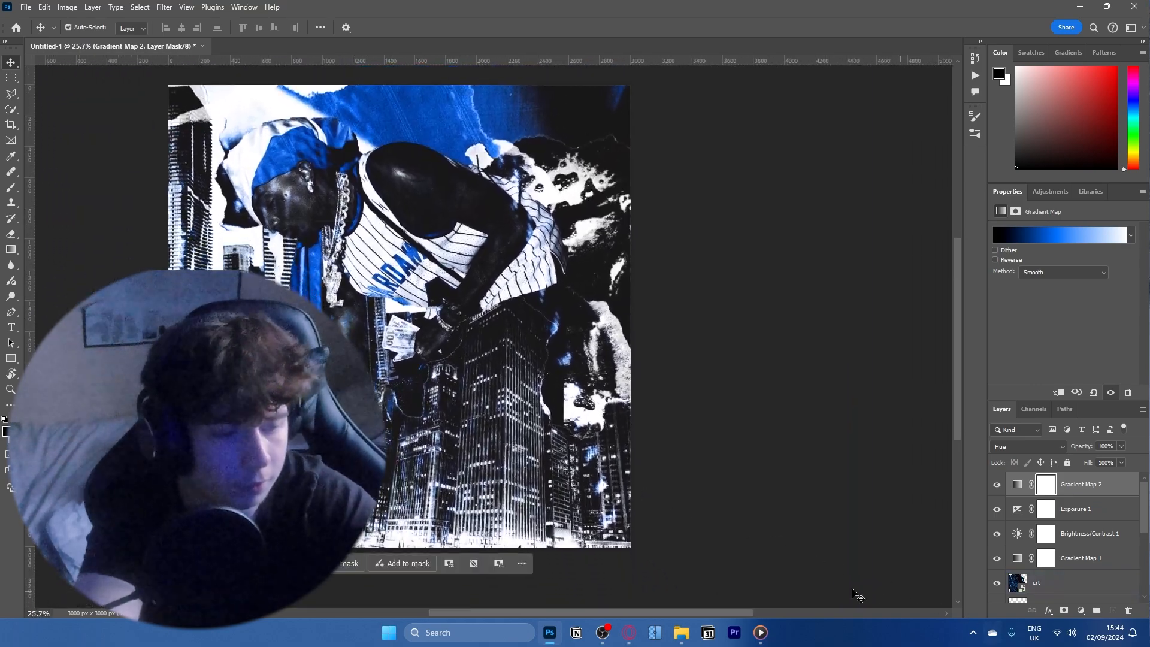
- Place torn paper graphic 24 diagonally across the canvas, scaled to about 464%
{"action": "left_click", "coordinate": [681, 633]}
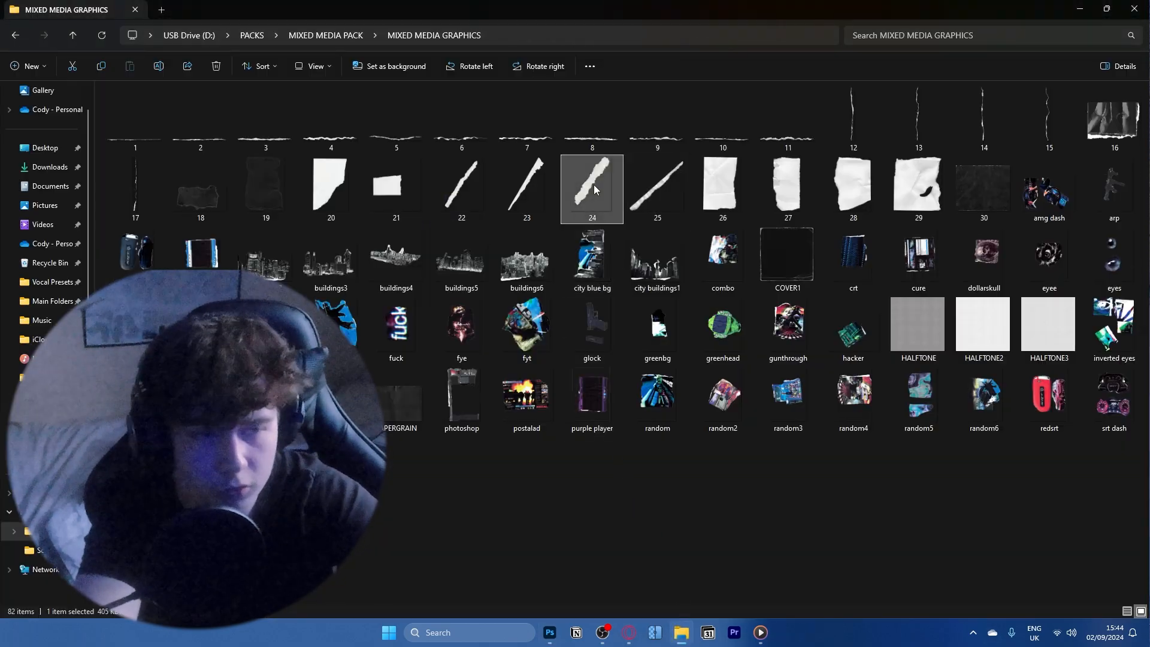
{"action": "left_click_drag", "start_coordinate": [594, 191], "coordinate": [617, 633]}
{"action": "left_click_drag", "start_coordinate": [603, 636], "coordinate": [639, 332]}
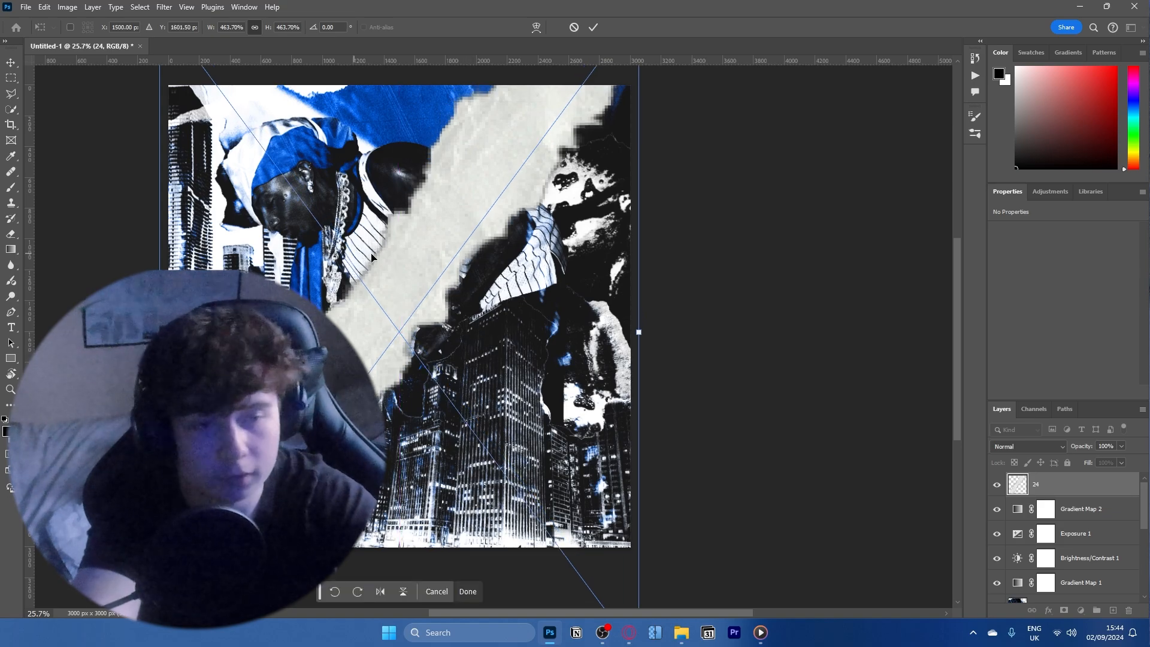
{"action": "left_click", "coordinate": [593, 27]}
- Blend paper layer 24 as Difference and move it between the crt and buildings5 layers
{"action": "left_click", "coordinate": [1029, 447]}
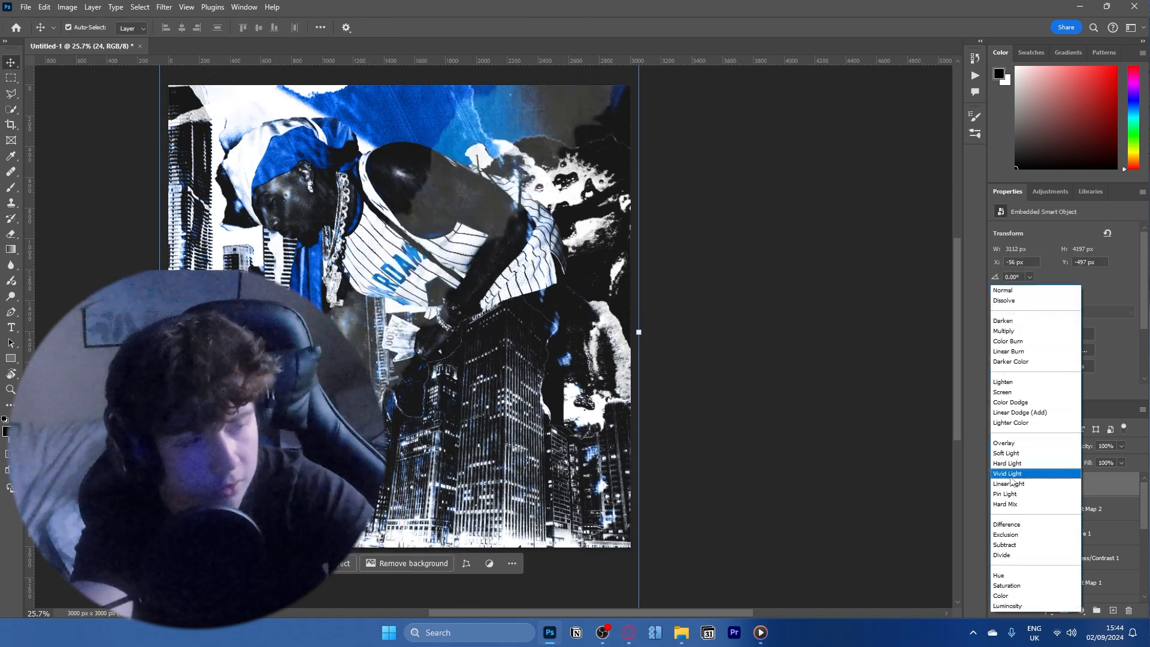
{"action": "left_click", "coordinate": [1013, 524]}
{"action": "left_click_drag", "start_coordinate": [1074, 609], "coordinate": [1069, 593]}
{"action": "left_click_drag", "start_coordinate": [1069, 594], "coordinate": [1068, 572]}
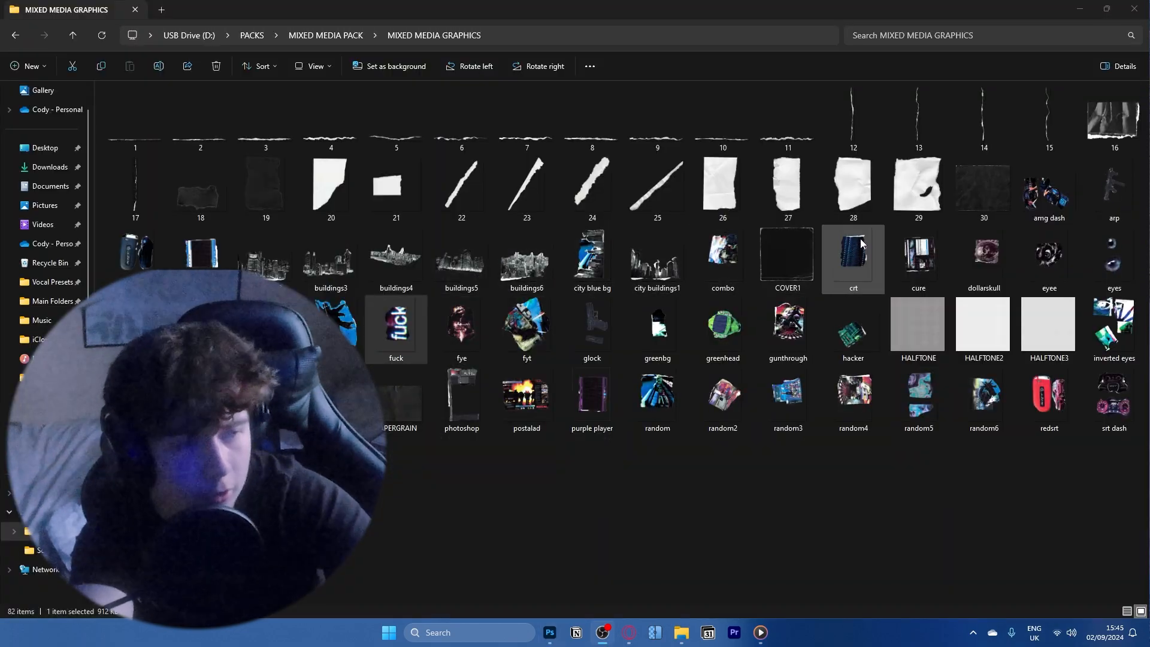
- Place the arp graphic above layer 24 at about 305% scale and 42° rotation, positioned below the figure's arm over the buildings
{"action": "left_click_drag", "start_coordinate": [1112, 201], "coordinate": [516, 450]}
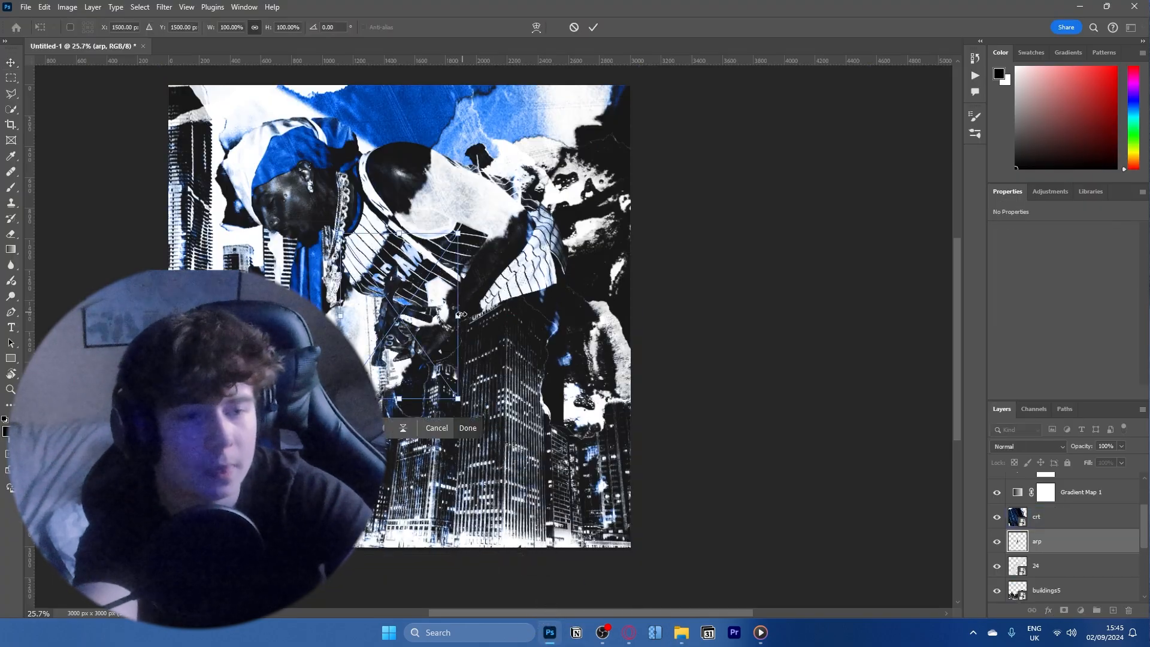
{"action": "left_click_drag", "start_coordinate": [461, 314], "coordinate": [543, 311]}
{"action": "left_click_drag", "start_coordinate": [622, 311], "coordinate": [582, 494]}
{"action": "left_click_drag", "start_coordinate": [493, 386], "coordinate": [561, 419]}
{"action": "left_click_drag", "start_coordinate": [643, 415], "coordinate": [728, 396]}
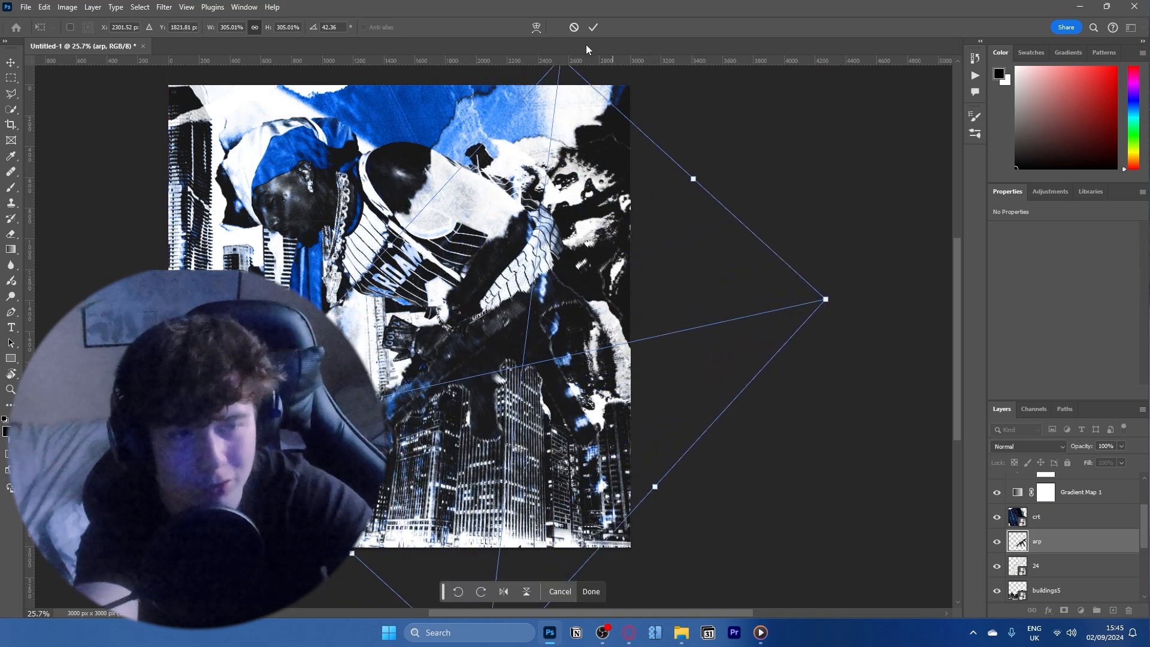
{"action": "left_click", "coordinate": [593, 30]}
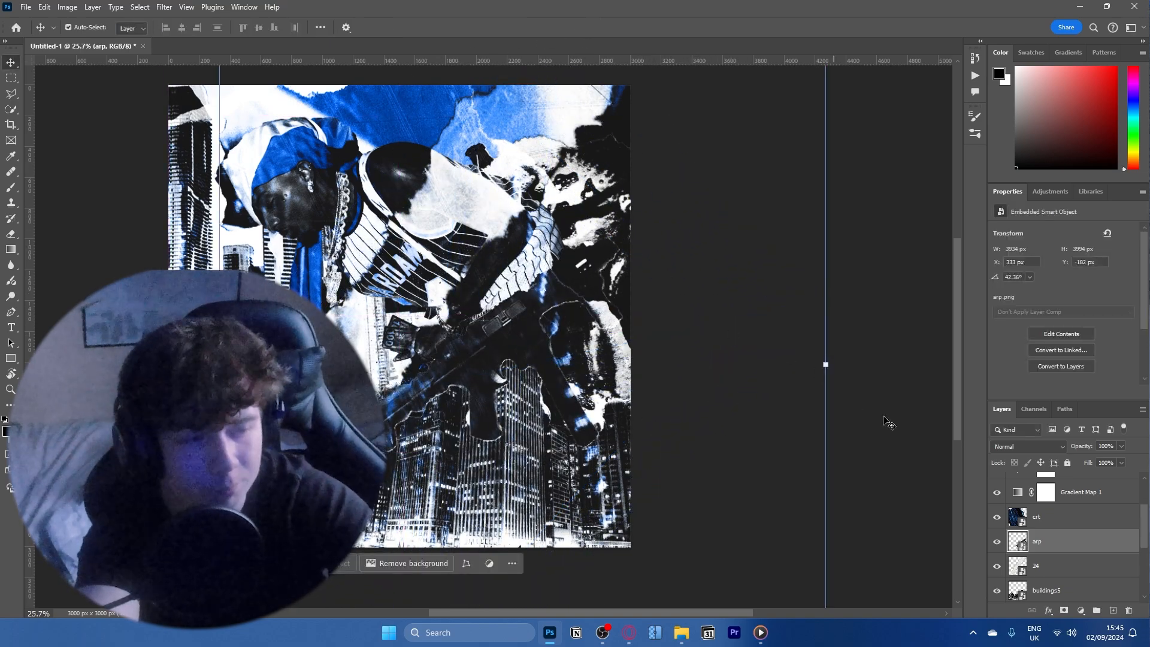
{"action": "mouse_move", "coordinate": [1059, 540]}
{"action": "left_mouse_down"}
{"action": "mouse_move", "coordinate": [1052, 506]}
{"action": "mouse_move", "coordinate": [1047, 544]}
{"action": "left_mouse_up"}
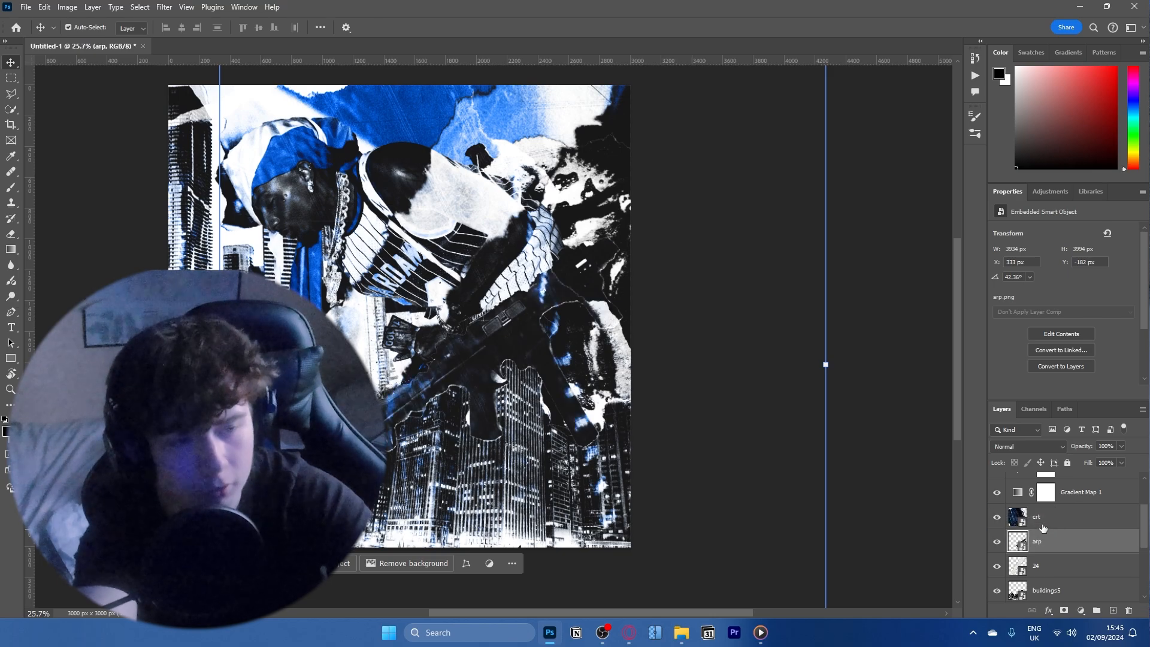
{"action": "mouse_move", "coordinate": [601, 306]}
{"action": "left_mouse_down"}
{"action": "mouse_move", "coordinate": [641, 257]}
{"action": "mouse_move", "coordinate": [614, 302]}
{"action": "left_mouse_up"}
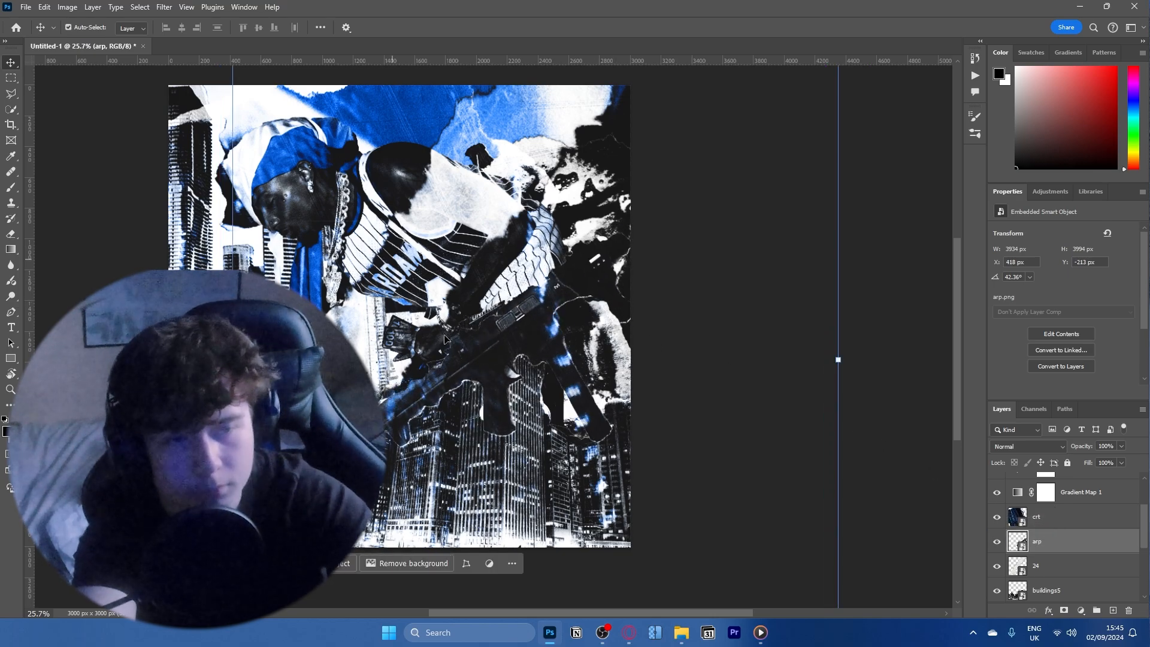
- Try placing paper strip 23 along the figure's back, scaled to about 65% and rotated about 86°
{"action": "left_click", "coordinate": [680, 632]}
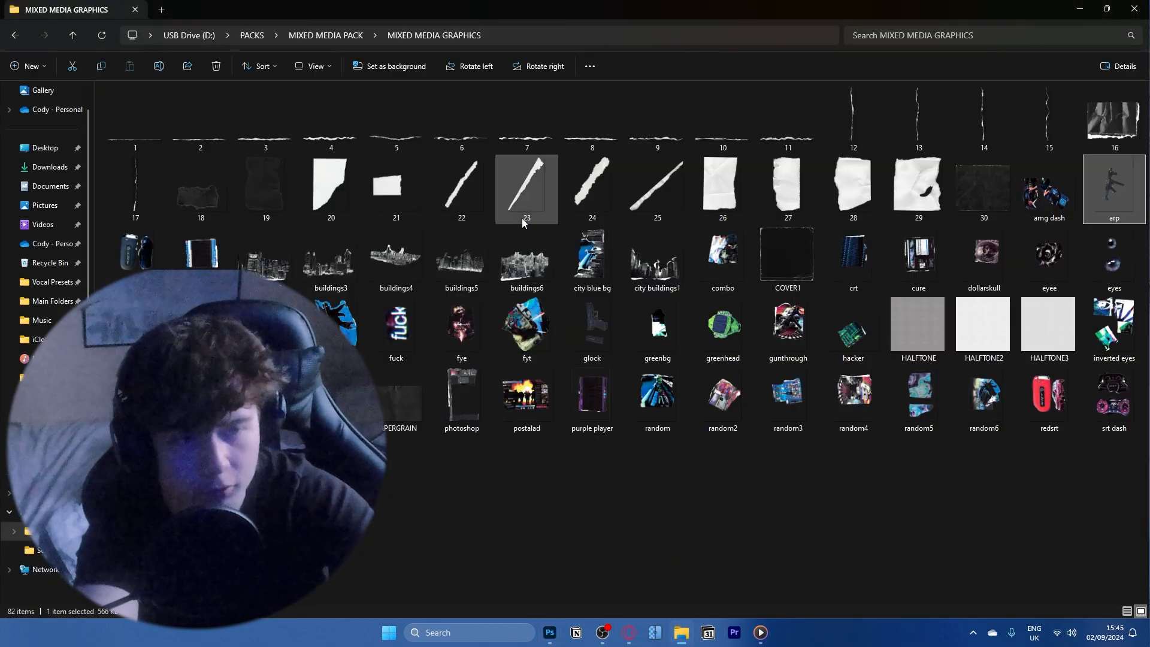
{"action": "left_click_drag", "start_coordinate": [527, 188], "coordinate": [541, 392]}
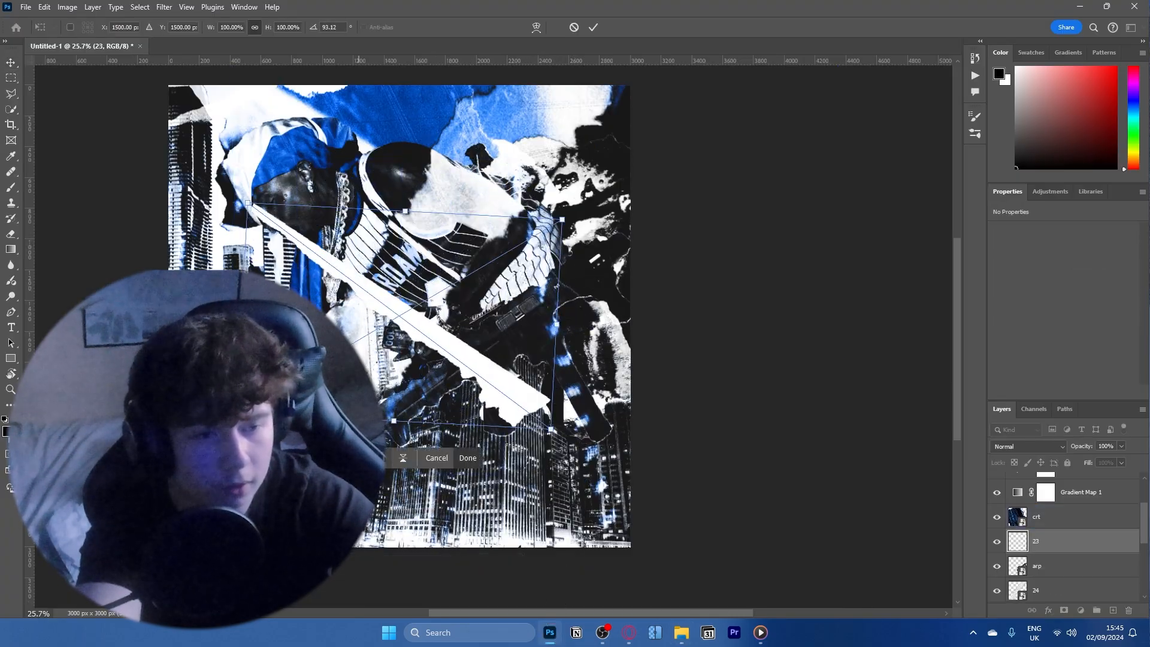
{"action": "left_click_drag", "start_coordinate": [391, 402], "coordinate": [396, 377]}
{"action": "left_click_drag", "start_coordinate": [409, 329], "coordinate": [478, 179]}
{"action": "left_click_drag", "start_coordinate": [561, 181], "coordinate": [582, 160]}
{"action": "left_click_drag", "start_coordinate": [488, 127], "coordinate": [431, 151]}
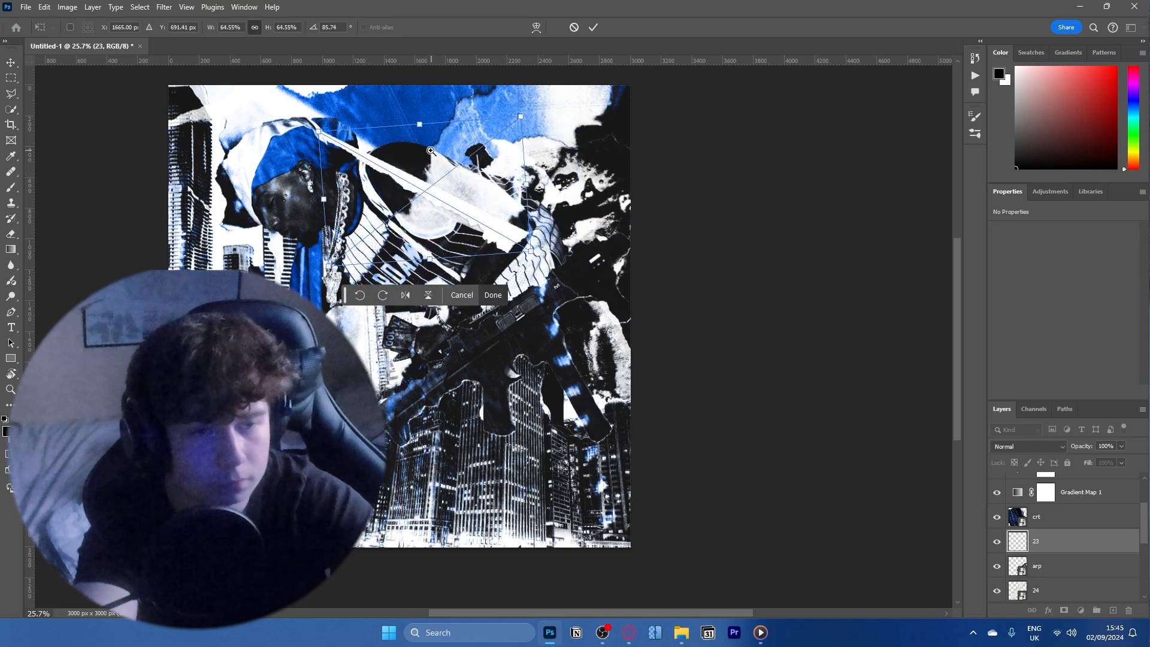
{"action": "scroll", "coordinate": [432, 151], "scroll_direction": "up", "scroll_amount": 3}
{"action": "left_click_drag", "start_coordinate": [498, 203], "coordinate": [602, 183]}
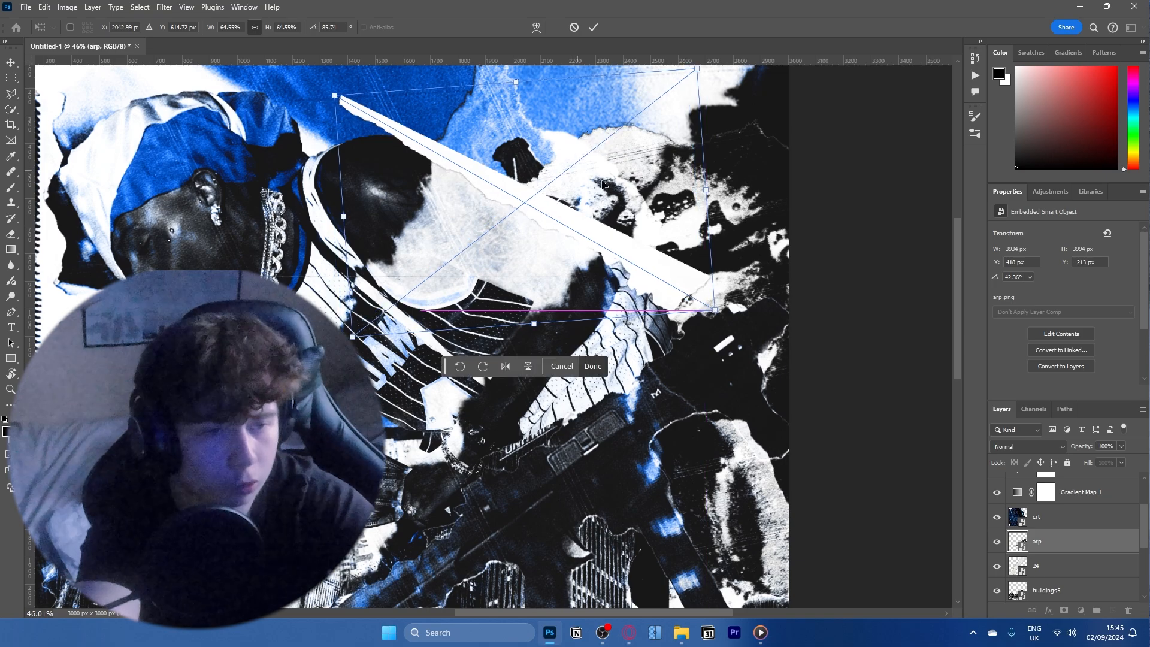
- Flip paper strip 23 and angle it to about -26° so it follows the figure's back
{"action": "right_click", "coordinate": [564, 214]}
{"action": "left_click", "coordinate": [602, 429]}
{"action": "left_click_drag", "start_coordinate": [716, 354], "coordinate": [557, 486]}
{"action": "left_click_drag", "start_coordinate": [577, 272], "coordinate": [590, 280]}
{"action": "left_click", "coordinate": [593, 28]}
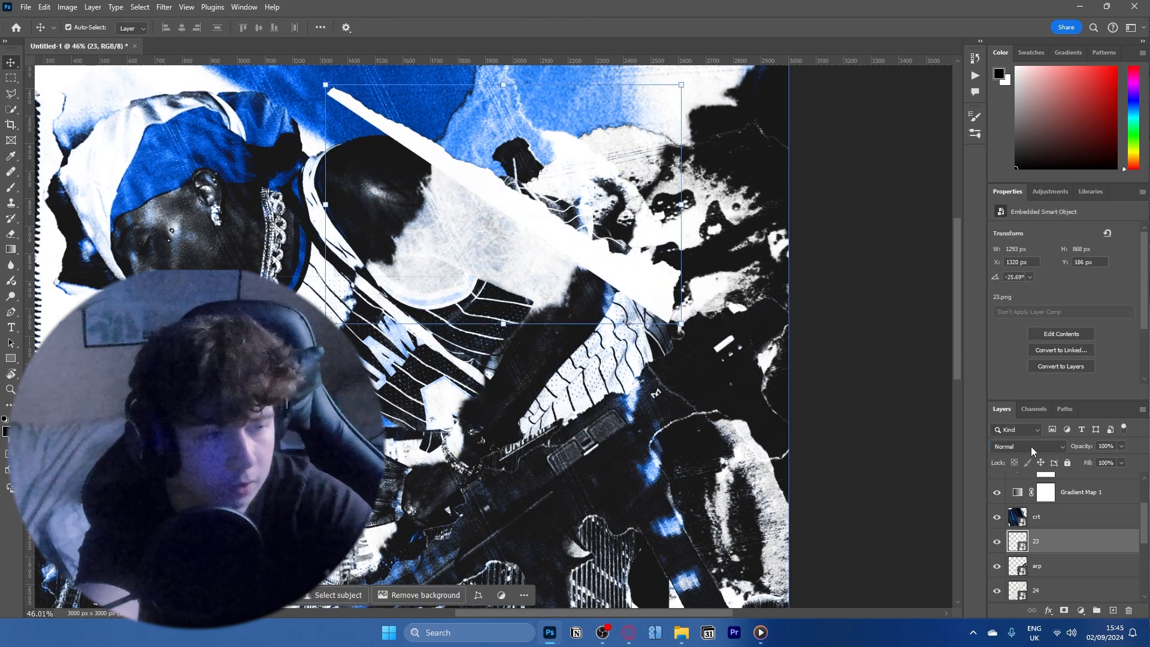
- Set paper strip 23's blend mode to Exclusion
{"action": "left_click", "coordinate": [1028, 447]}
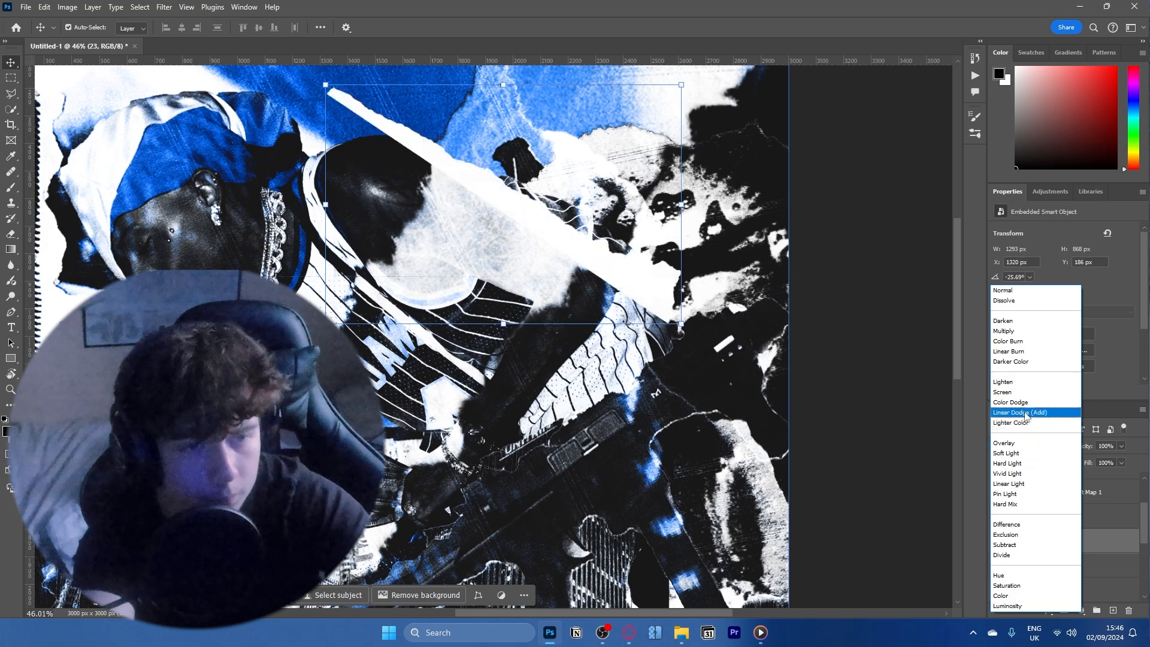
{"action": "left_click", "coordinate": [1006, 534]}
{"action": "mouse_move", "coordinate": [587, 287]}
{"action": "left_mouse_down"}
{"action": "mouse_move", "coordinate": [617, 262]}
{"action": "mouse_move", "coordinate": [604, 302]}
{"action": "left_mouse_up"}
- Place torn edge graphic 4 along the figure's back, scaled to about 37% and rotated 33°
{"action": "left_click", "coordinate": [681, 633]}
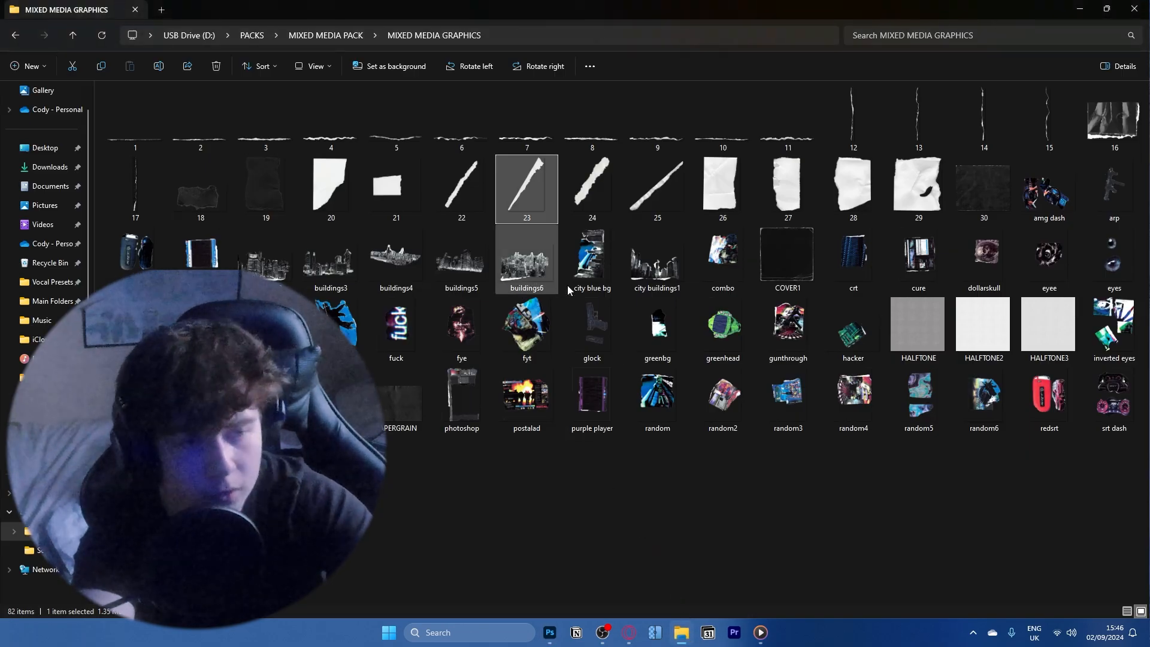
{"action": "left_click", "coordinate": [662, 188]}
{"action": "left_click_drag", "start_coordinate": [330, 119], "coordinate": [610, 246]}
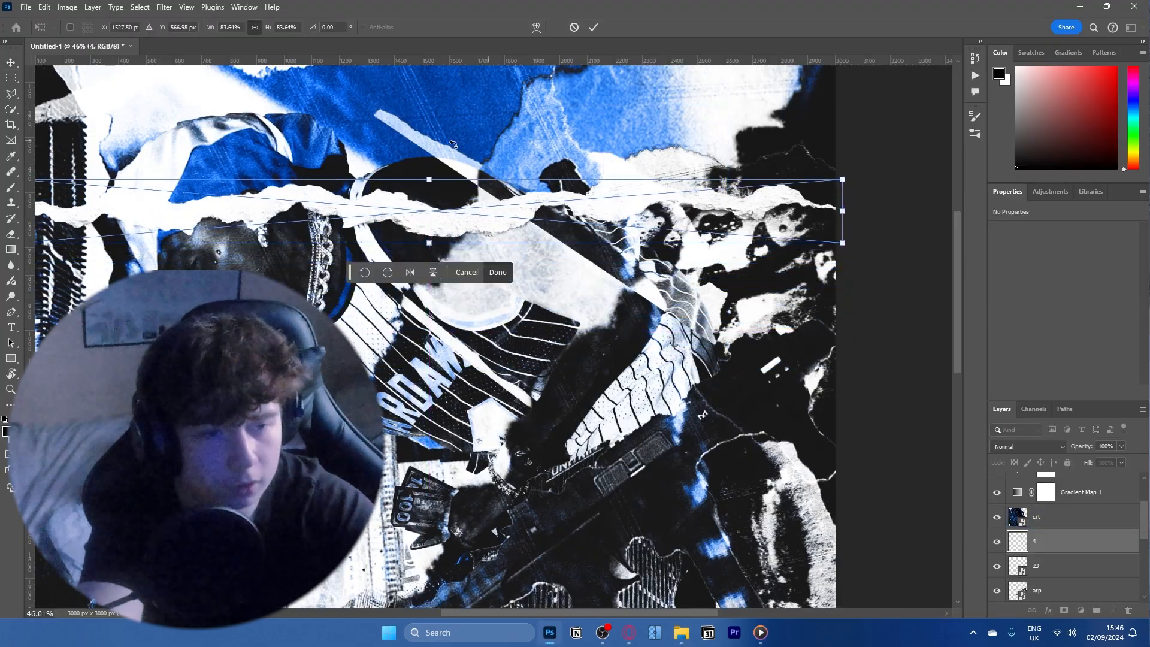
{"action": "left_click_drag", "start_coordinate": [428, 180], "coordinate": [606, 183]}
{"action": "left_click_drag", "start_coordinate": [590, 138], "coordinate": [610, 194]}
{"action": "left_click_drag", "start_coordinate": [609, 238], "coordinate": [607, 244]}
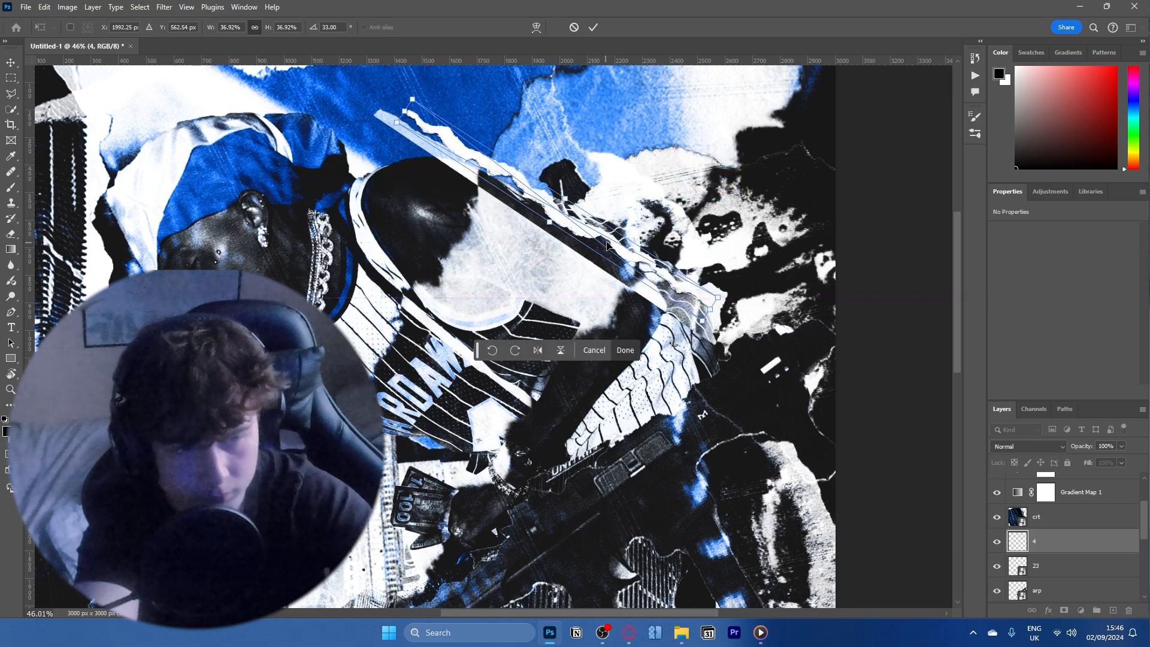
{"action": "left_click", "coordinate": [595, 30]}
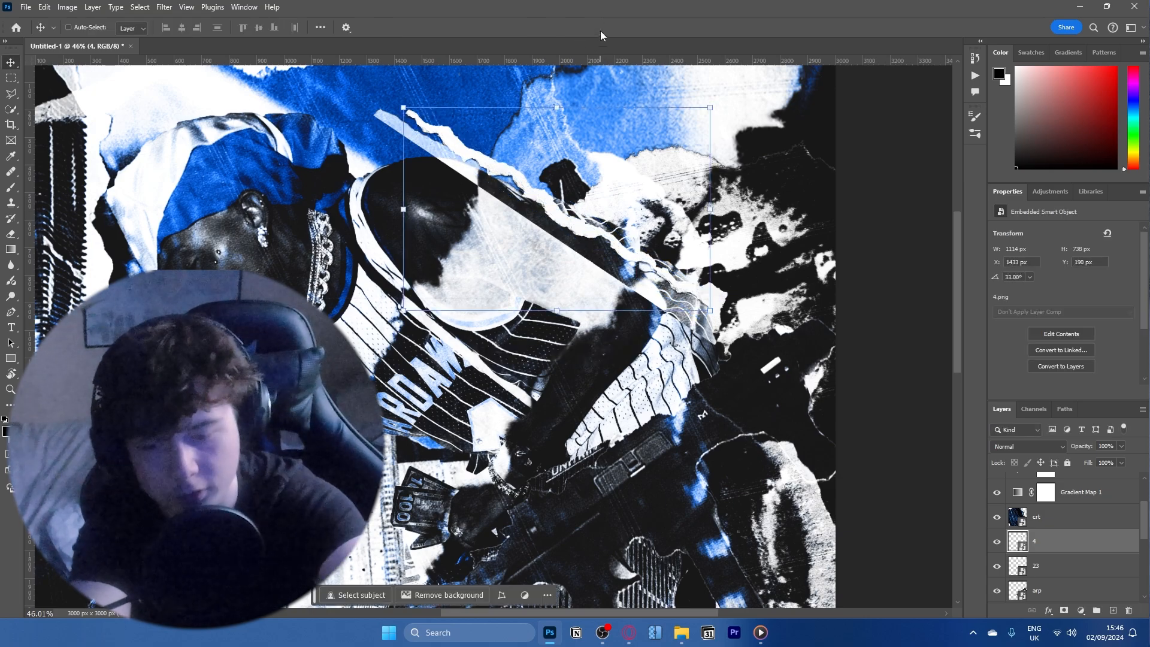
- Delete paper strip layer 23 and move torn edge layer 4 directly above the cut-out figure's layer
{"action": "left_click", "coordinate": [1045, 564]}
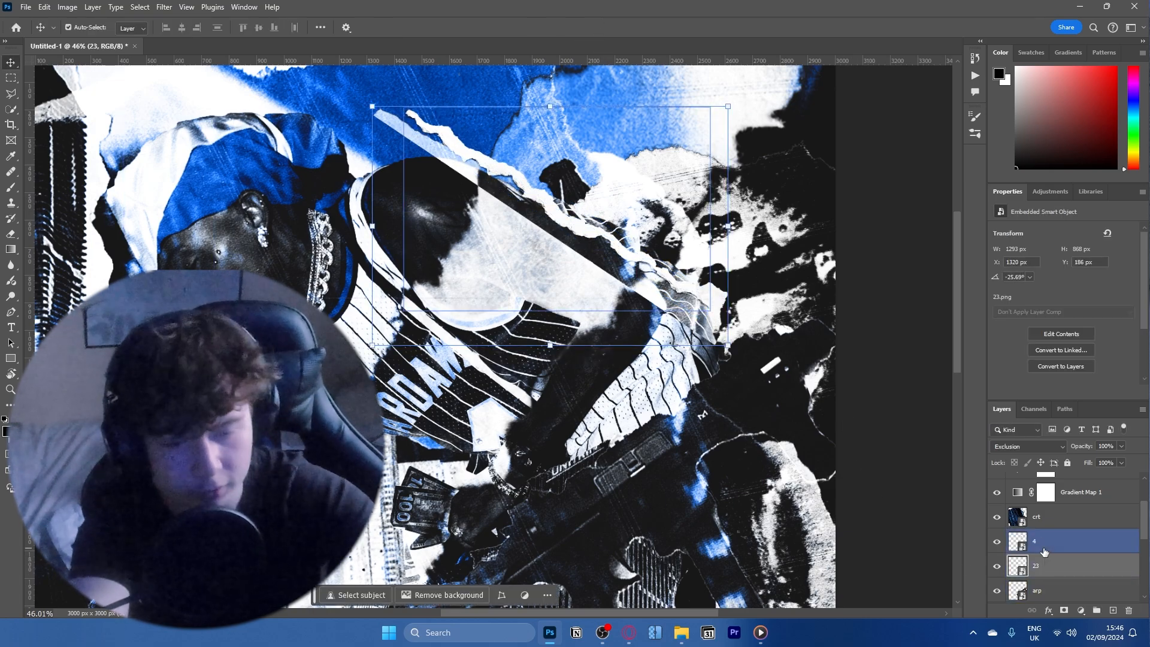
{"action": "key", "text": "Delete"}
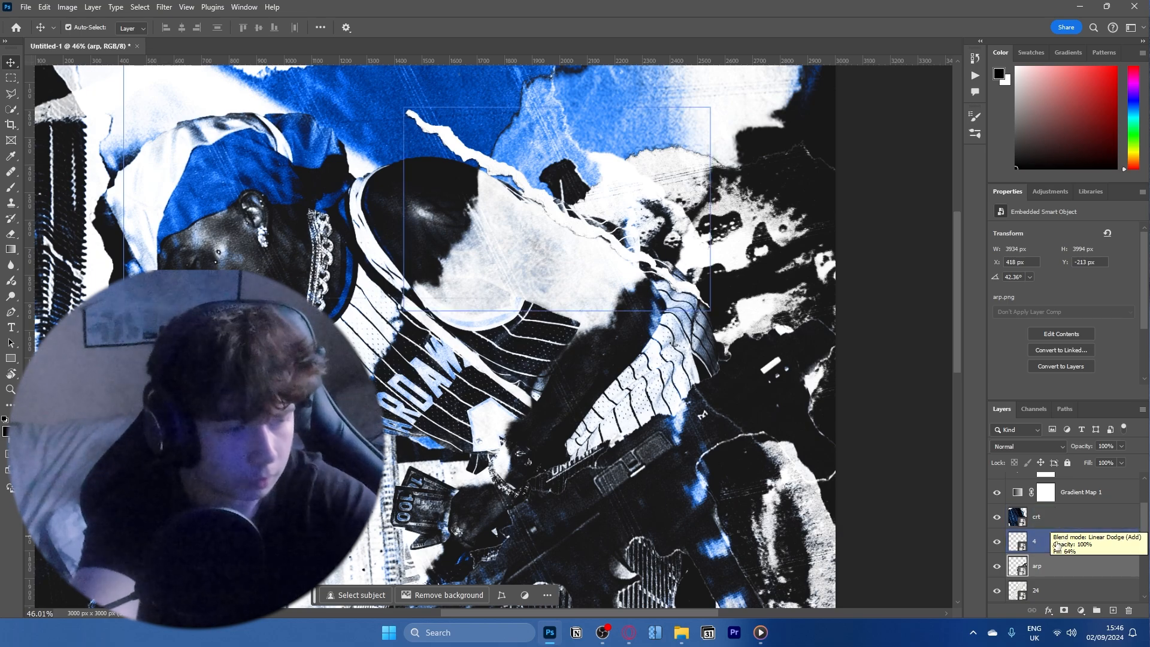
{"action": "left_click_drag", "start_coordinate": [1058, 553], "coordinate": [1072, 497]}
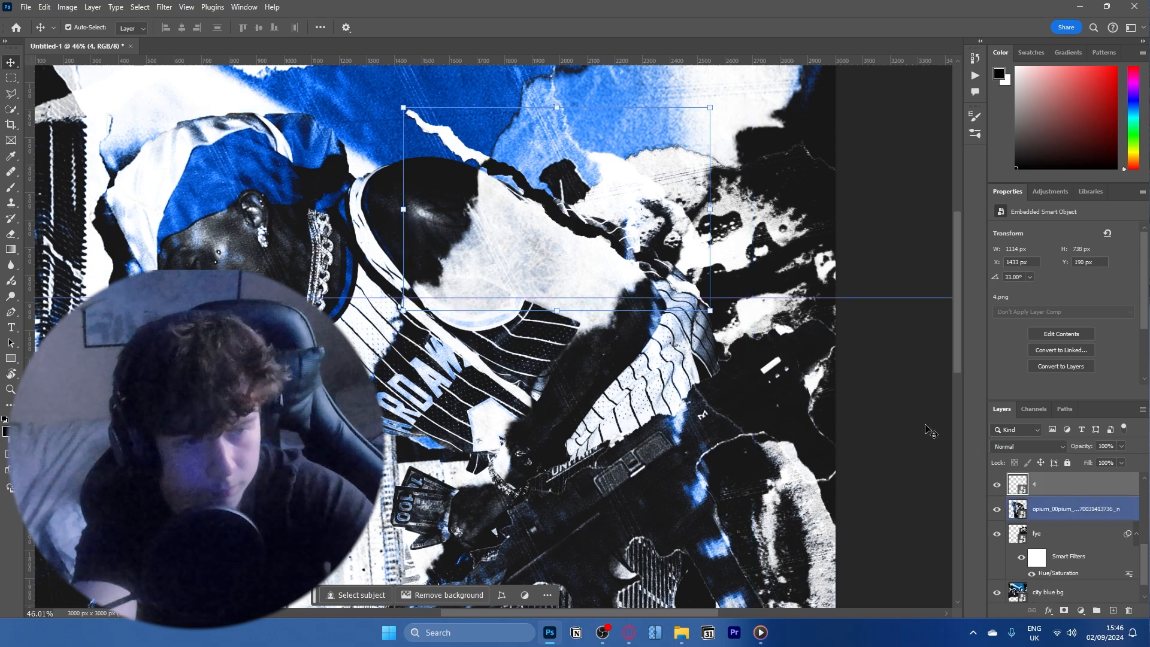
- Shift torn edge graphic 4 along the figure's back and rotate it to about 27°
{"action": "left_click_drag", "start_coordinate": [608, 245], "coordinate": [634, 252]}
{"action": "key", "text": "ctrl+t"}
{"action": "left_click_drag", "start_coordinate": [800, 248], "coordinate": [794, 249]}
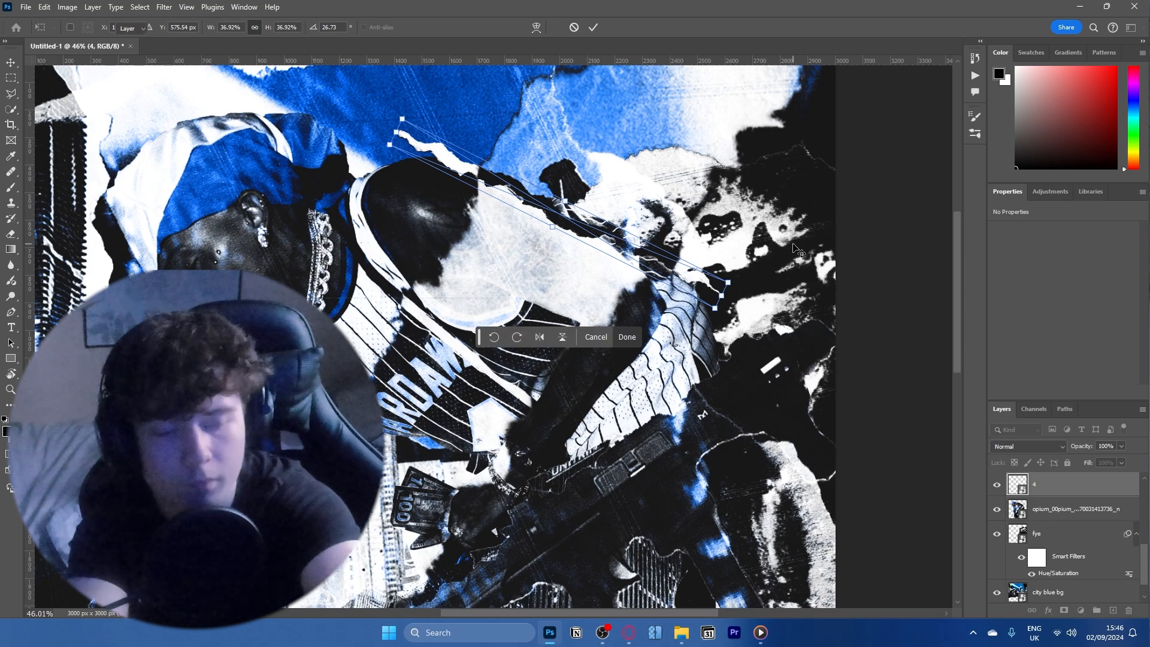
{"action": "key", "text": "Return"}
- Add a layer mask to torn edge 4 and paint out its excess end near the figure's shoulder
{"action": "left_click", "coordinate": [1066, 610]}
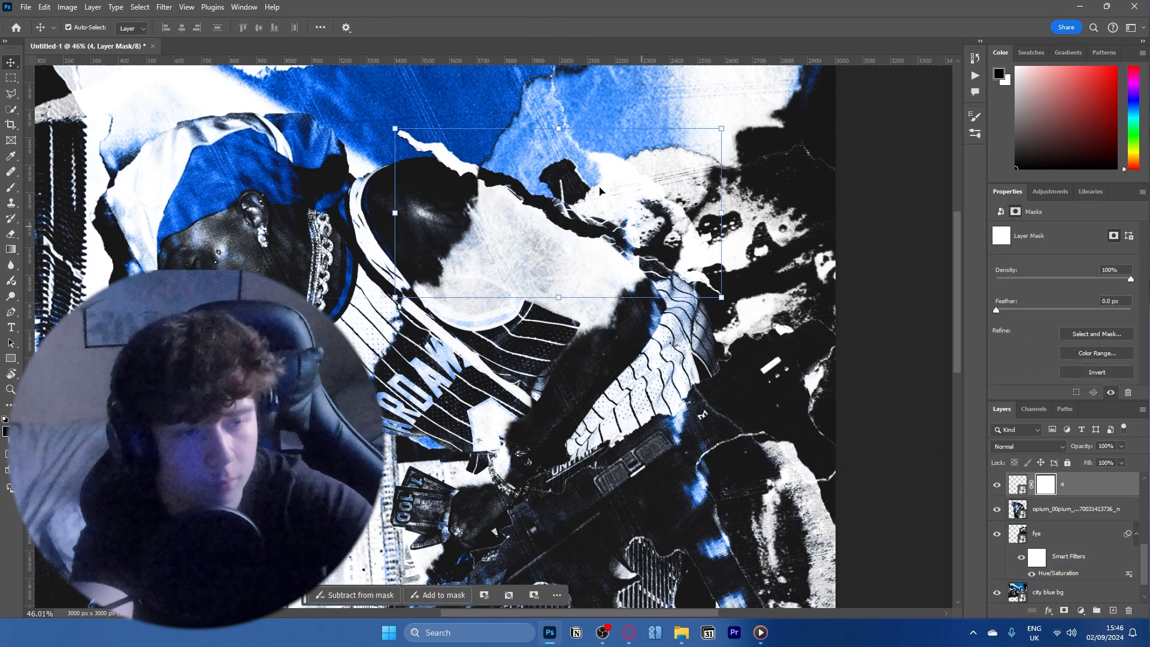
{"action": "key", "text": "b"}
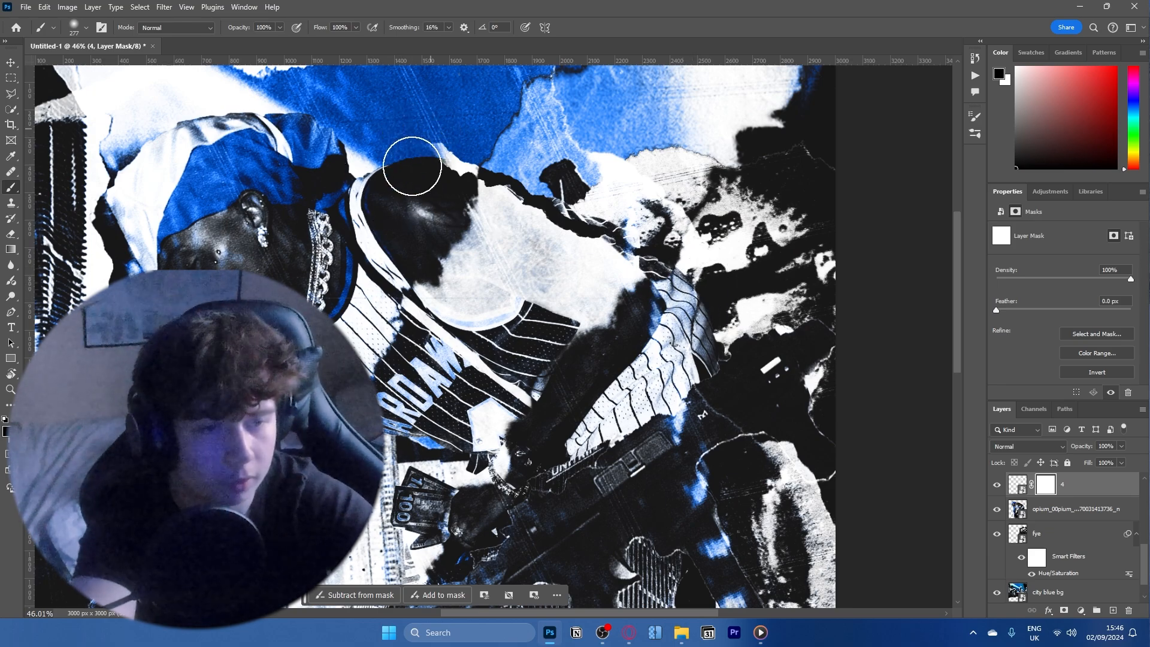
{"action": "key", "text": "v"}
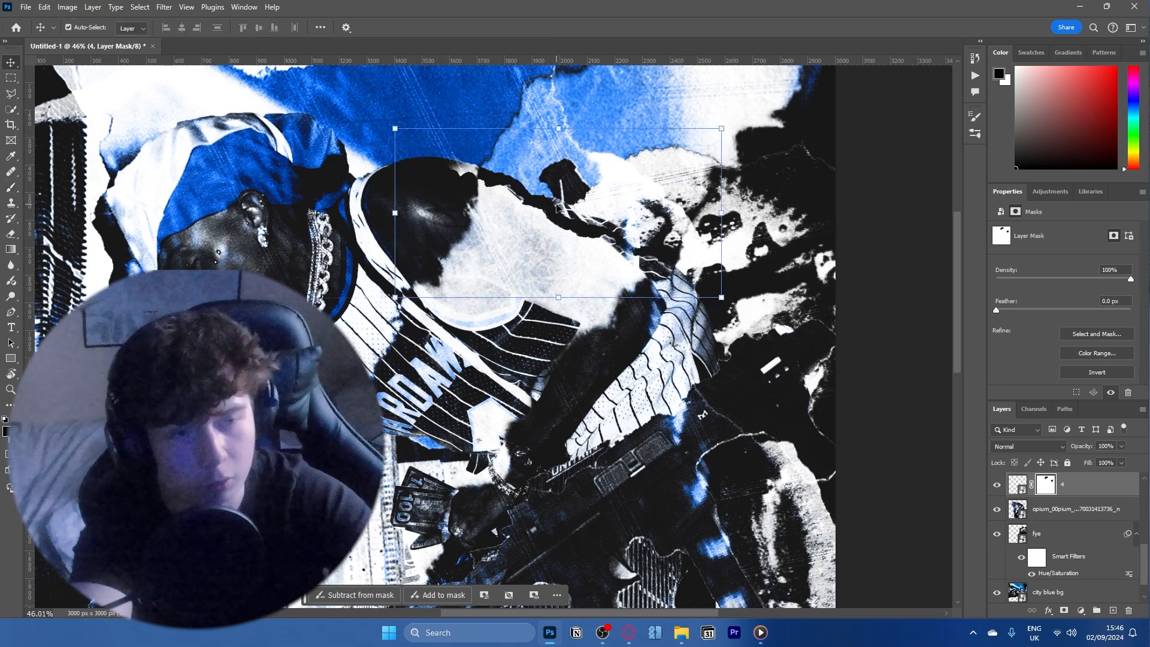
- Duplicate torn edge 4 and fit the copy across the shoulder behind the neck, scaled to about 108% and rotated about -33°
{"action": "key", "text": "ctrl"}
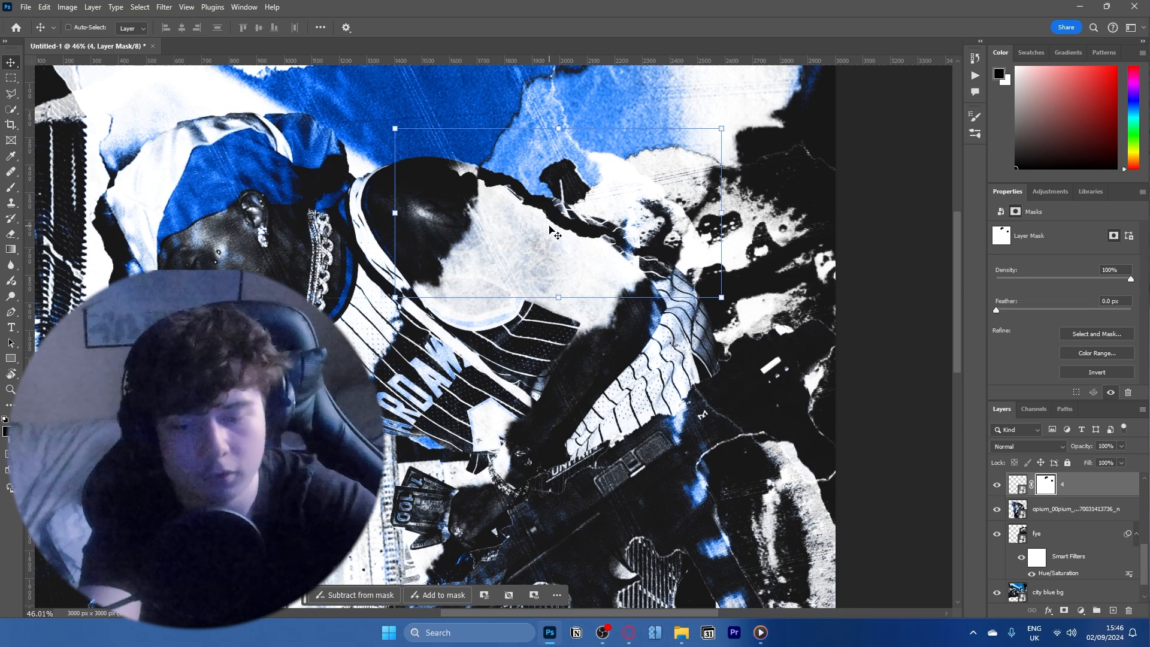
{"action": "key", "text": "ctrl+j"}
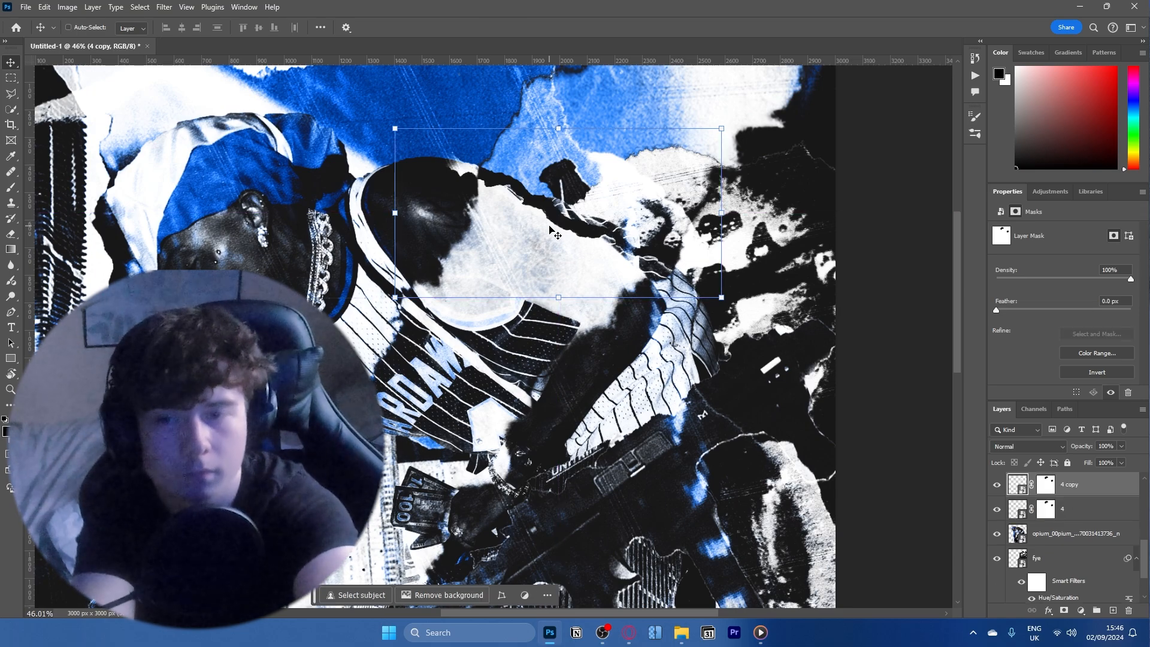
{"action": "key", "text": "ctrl+t"}
{"action": "left_click_drag", "start_coordinate": [551, 231], "coordinate": [433, 187]}
{"action": "left_click_drag", "start_coordinate": [255, 195], "coordinate": [300, 340]}
{"action": "left_click_drag", "start_coordinate": [498, 182], "coordinate": [455, 170]}
{"action": "left_click_drag", "start_coordinate": [614, 270], "coordinate": [612, 257]}
{"action": "mouse_move", "coordinate": [445, 163]}
{"action": "left_mouse_down"}
{"action": "mouse_move", "coordinate": [429, 181]}
{"action": "mouse_move", "coordinate": [446, 171]}
{"action": "left_mouse_up"}
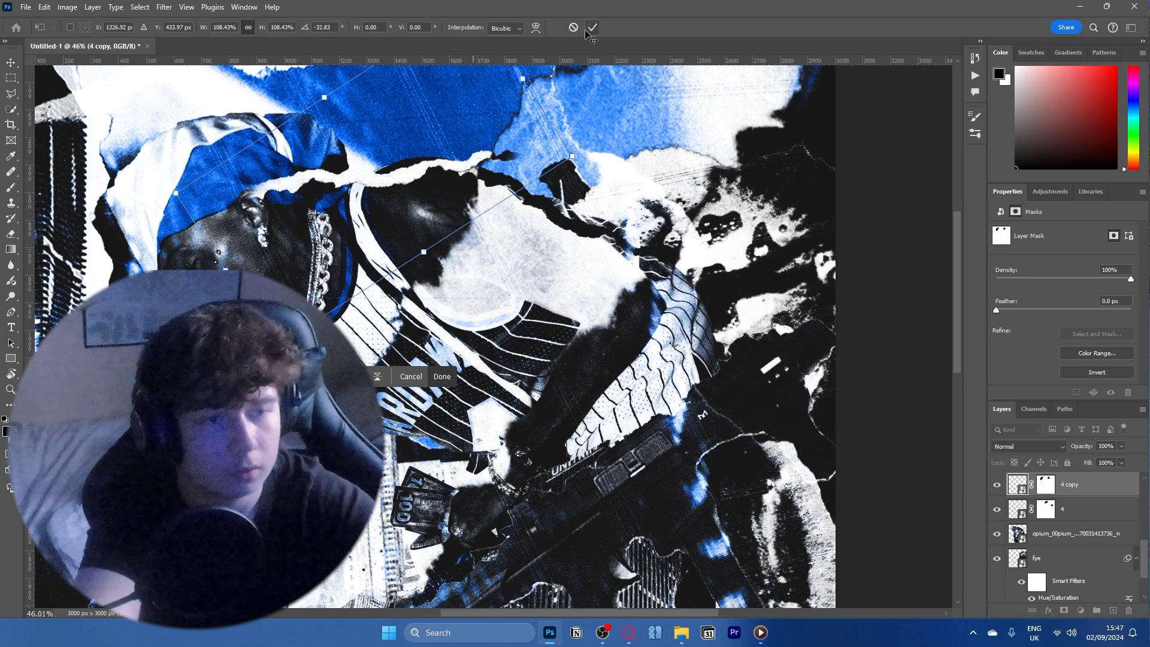
{"action": "left_click", "coordinate": [592, 28]}
- Paint out the torn edge copy's excess ends on its layer mask, over the face and beyond the shoulder
{"action": "key", "text": "e"}
{"action": "left_click", "coordinate": [1049, 488]}
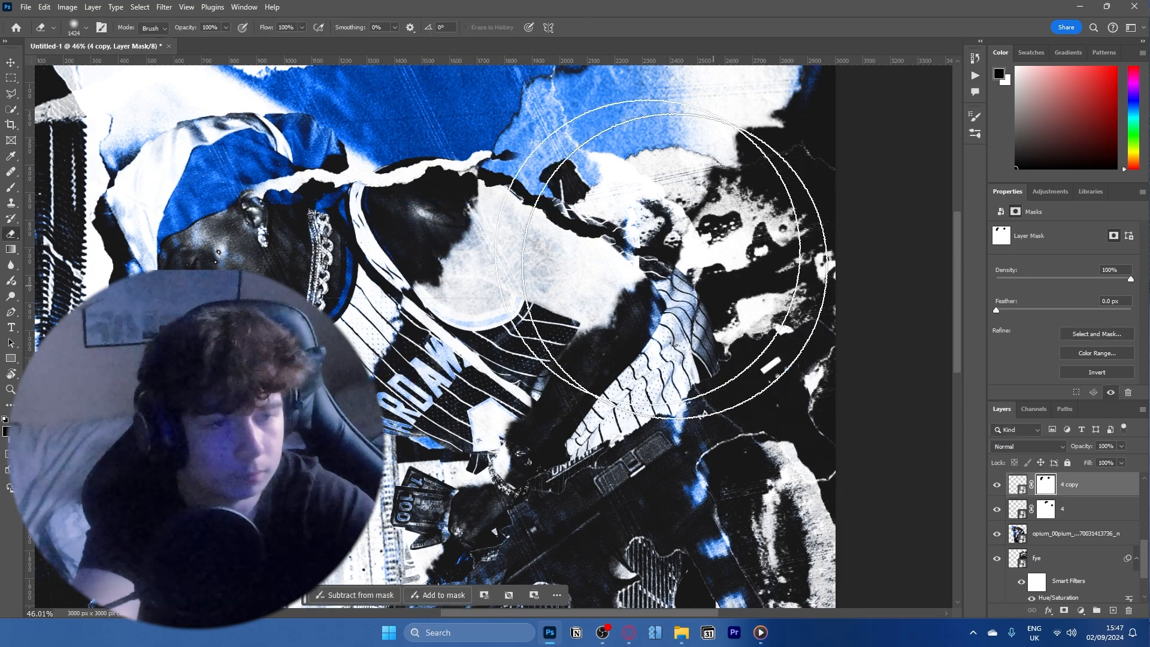
{"action": "key", "text": "b"}
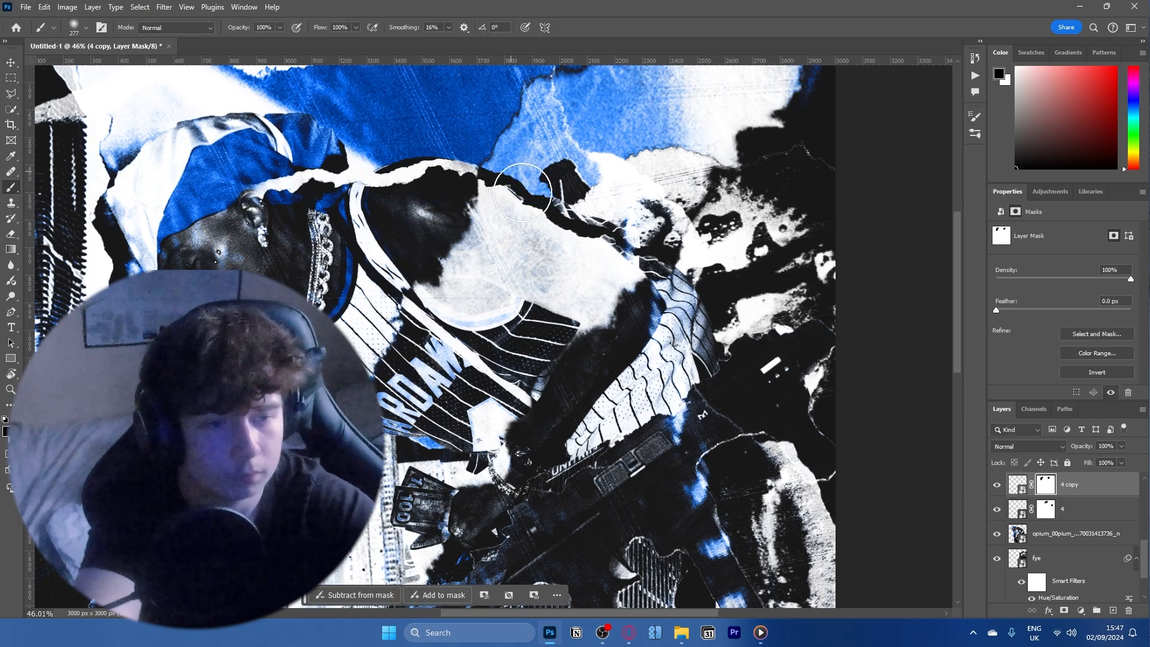
{"action": "left_click_drag", "start_coordinate": [501, 135], "coordinate": [487, 135]}
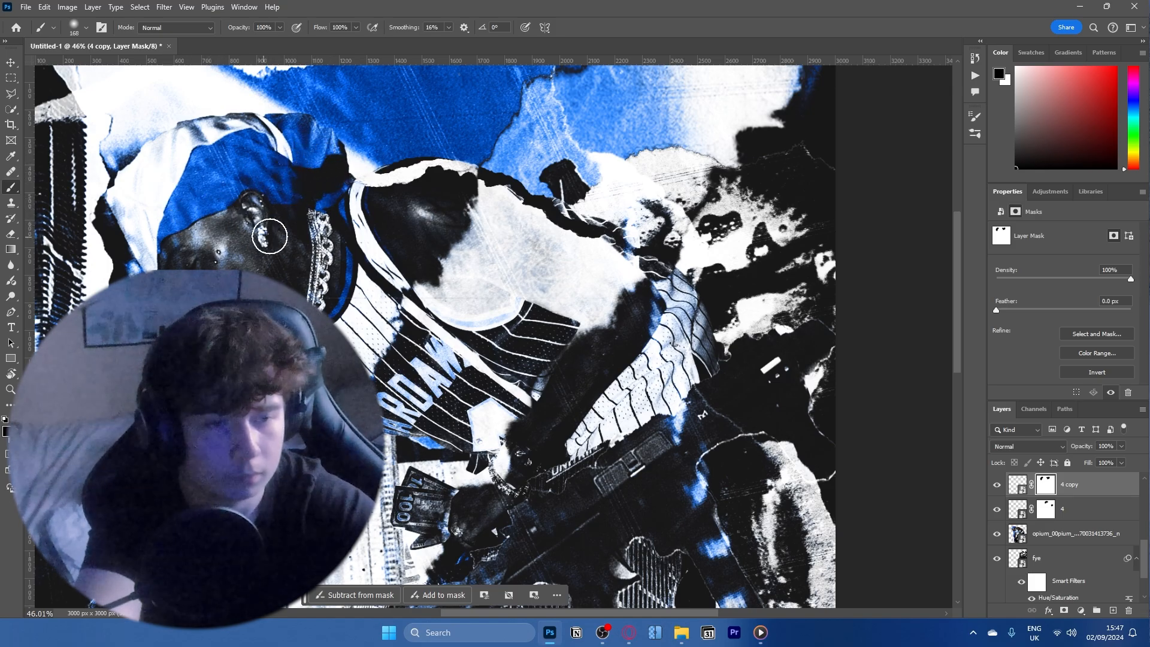
- Add a layer mask to the cut-out figure and paint away the shoulder area sticking out above the torn edge
{"action": "left_click", "coordinate": [1047, 538]}
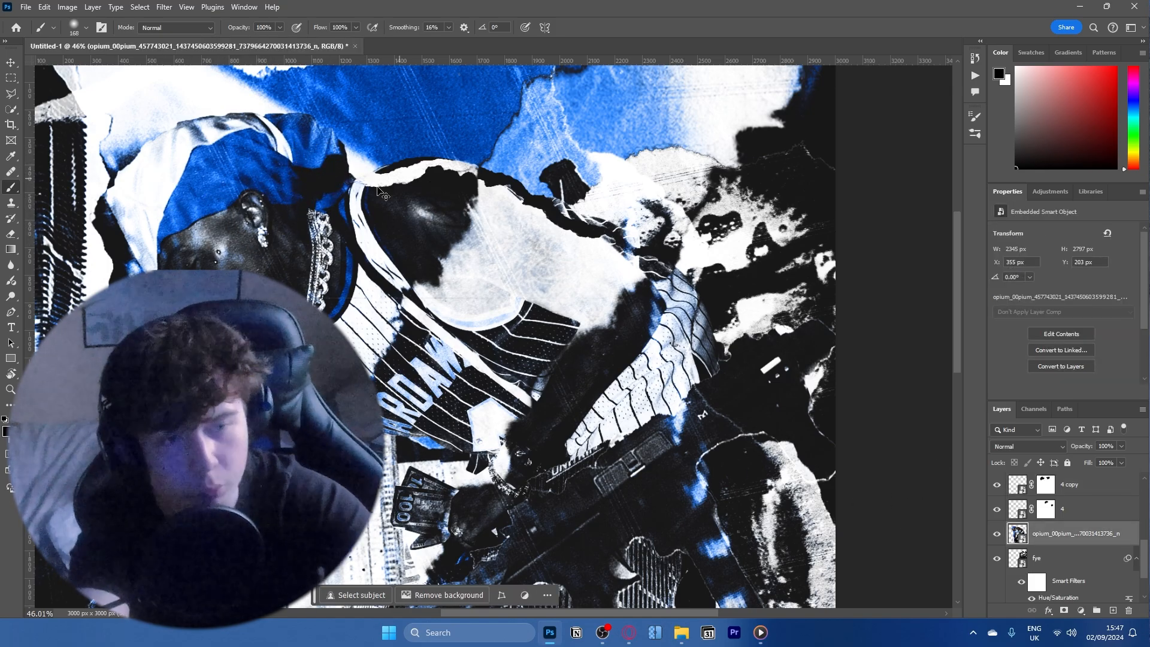
{"action": "left_click_drag", "start_coordinate": [426, 146], "coordinate": [464, 140]}
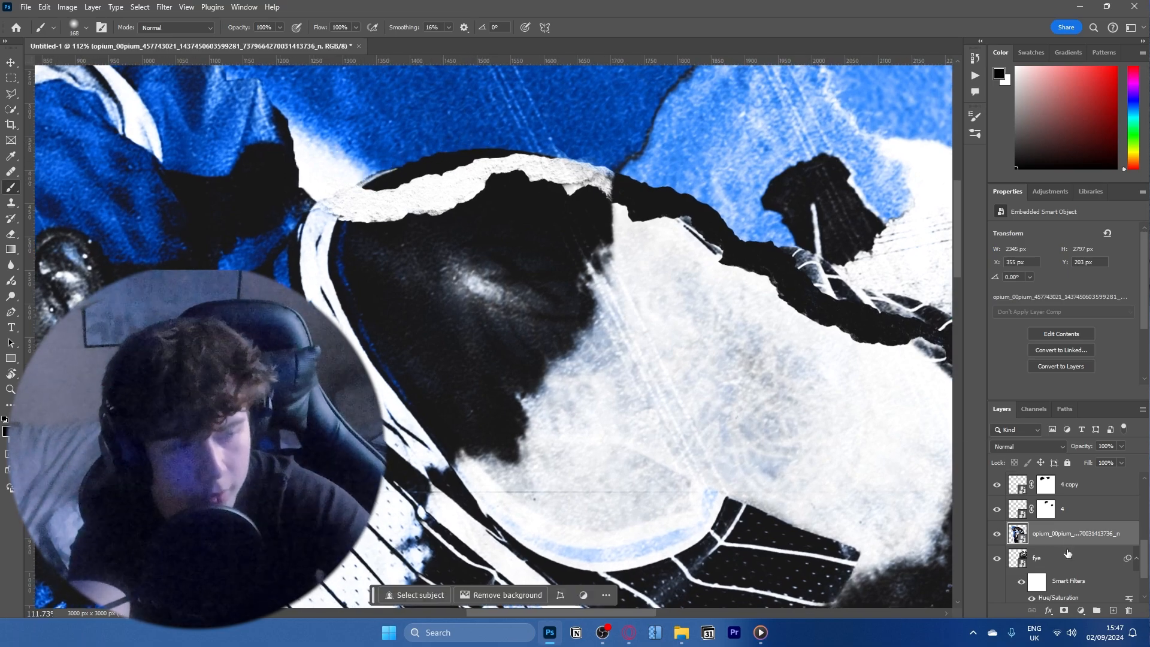
{"action": "left_click", "coordinate": [1064, 611]}
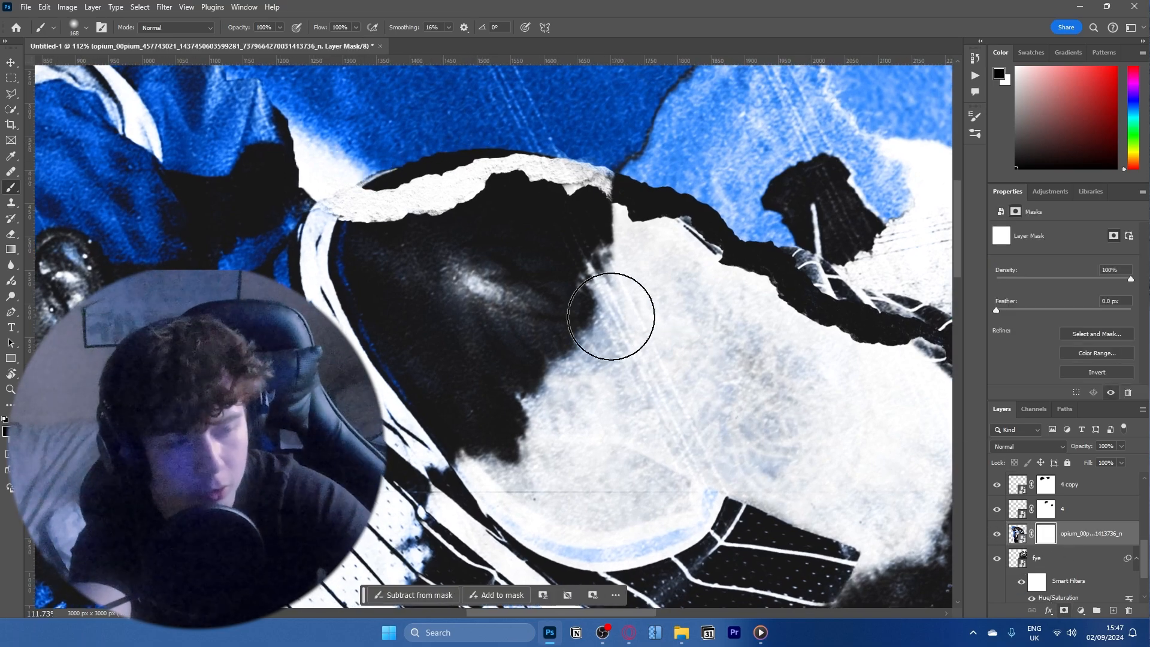
{"action": "mouse_move", "coordinate": [384, 130]}
{"action": "left_mouse_down"}
{"action": "mouse_move", "coordinate": [386, 146]}
{"action": "mouse_move", "coordinate": [366, 151]}
{"action": "left_mouse_up"}
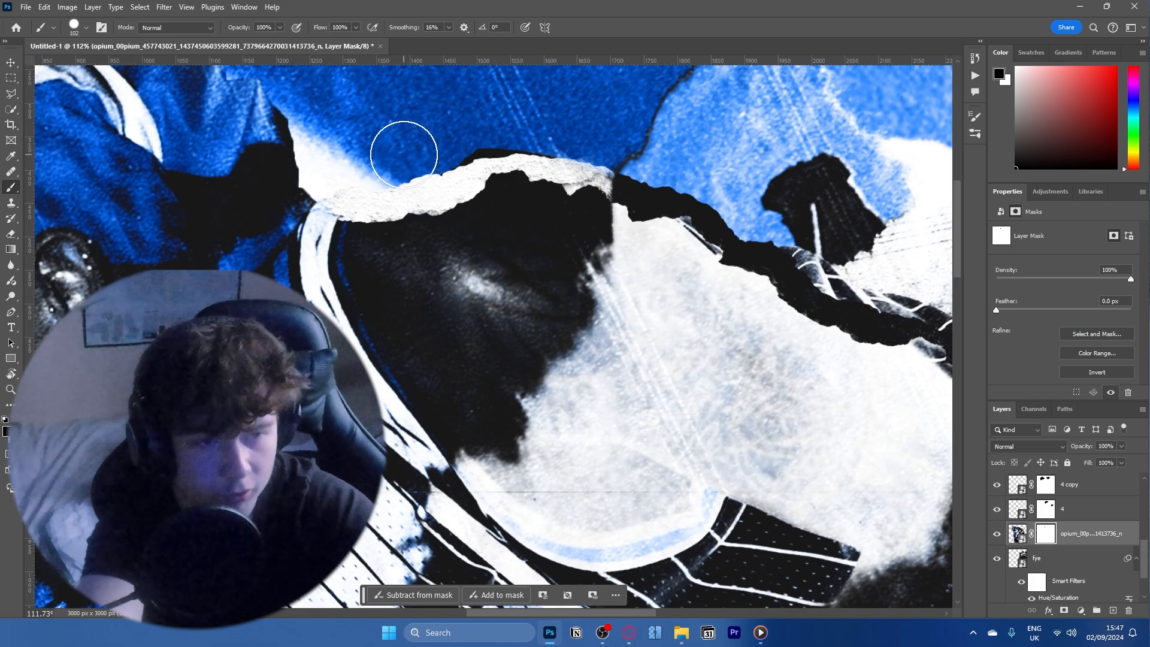
{"action": "left_click_drag", "start_coordinate": [656, 172], "coordinate": [506, 155]}
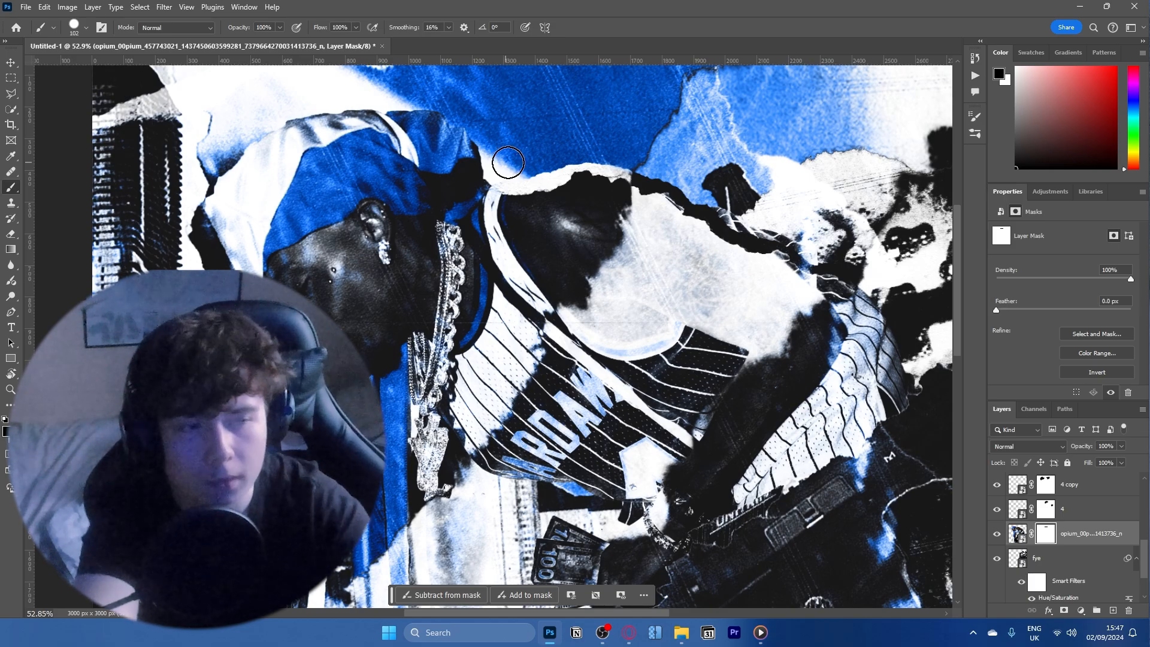
- Outline the figure's upper back and arm with the Polygonal Lasso, from the head down to the gun
{"action": "left_click_drag", "start_coordinate": [512, 165], "coordinate": [541, 205]}
{"action": "left_click_drag", "start_coordinate": [499, 240], "coordinate": [448, 198]}
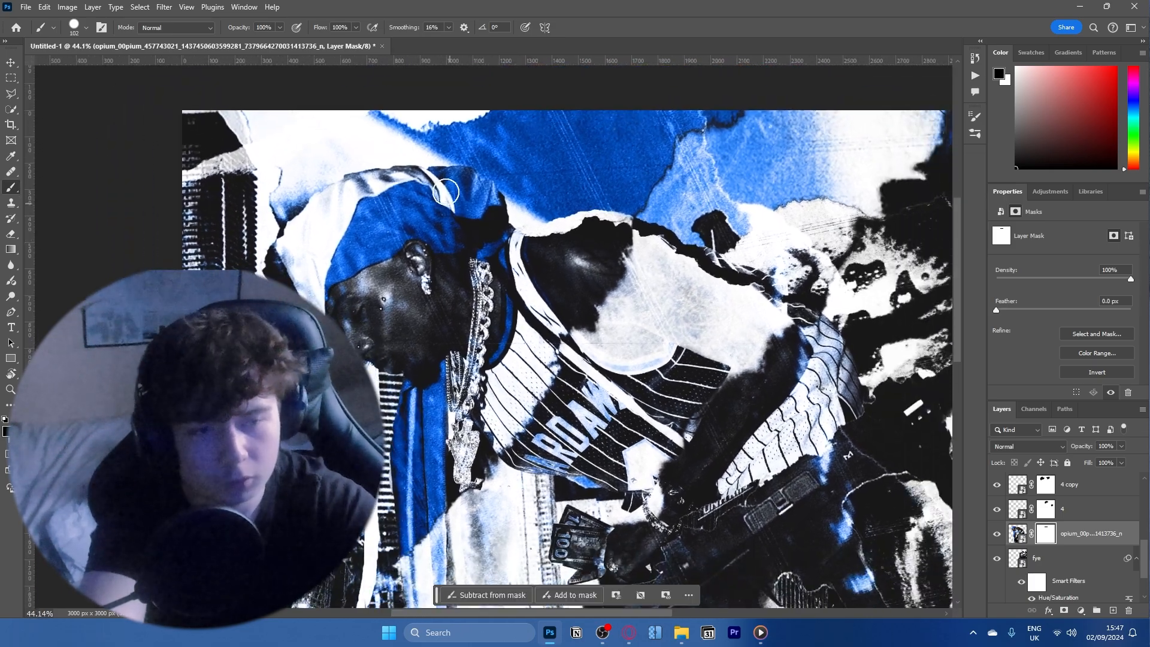
{"action": "left_click_drag", "start_coordinate": [365, 271], "coordinate": [323, 226]}
{"action": "mouse_move", "coordinate": [515, 340]}
{"action": "left_mouse_down"}
{"action": "mouse_move", "coordinate": [481, 292]}
{"action": "mouse_move", "coordinate": [407, 252]}
{"action": "left_mouse_up"}
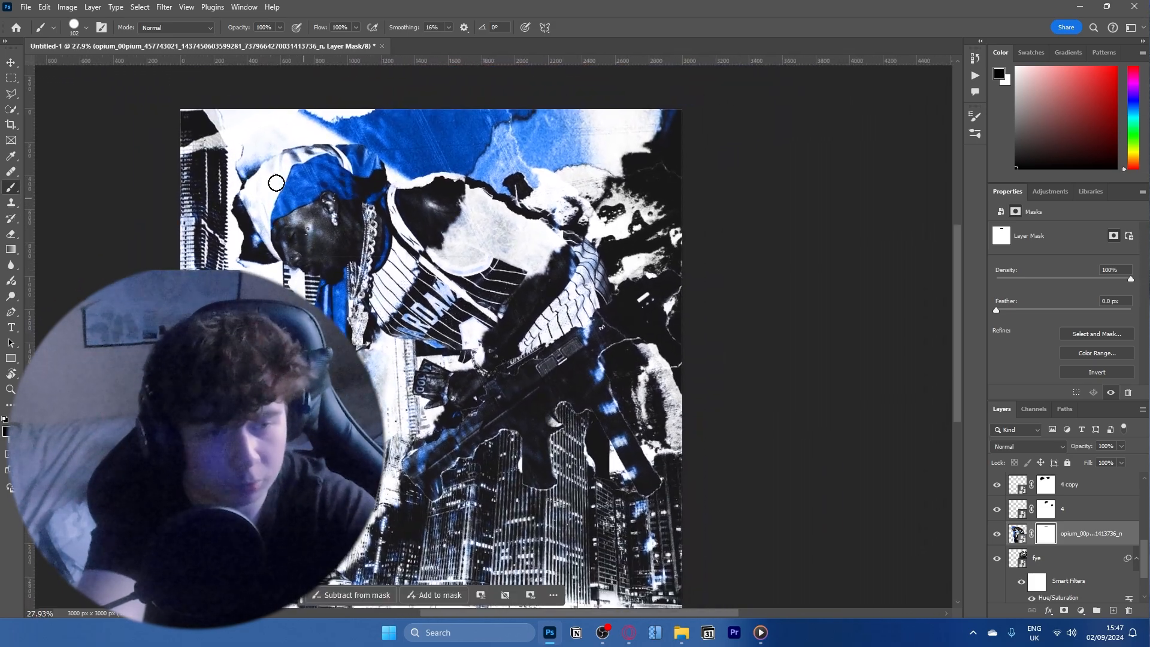
{"action": "left_click", "coordinate": [11, 94]}
{"action": "left_click", "coordinate": [237, 169]}
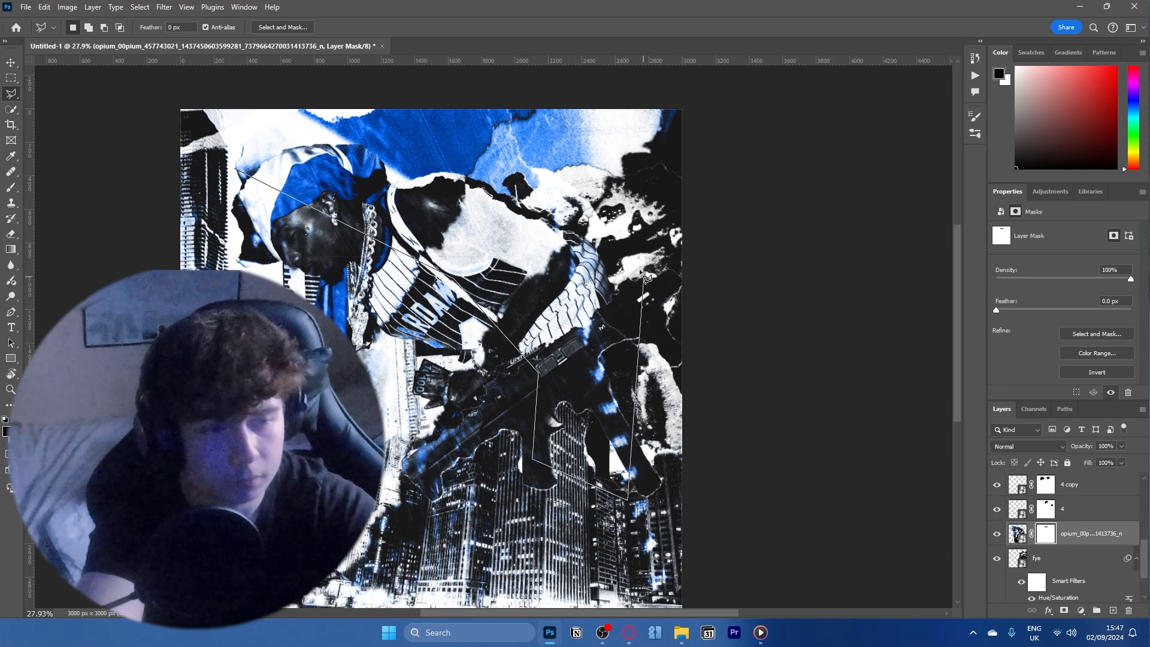
{"action": "left_click", "coordinate": [238, 172]}
{"action": "key", "text": "ctrl+d"}
{"action": "key", "text": "v"}
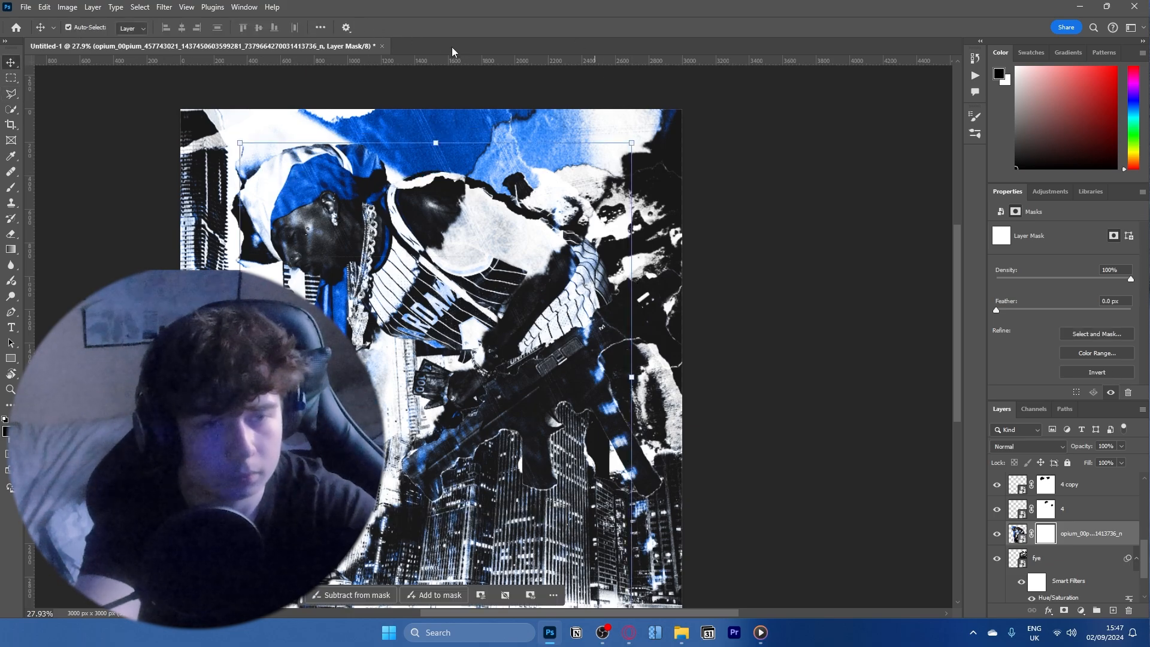
{"action": "left_click", "coordinate": [467, 207]}
{"action": "key", "text": "ctrl+z"}
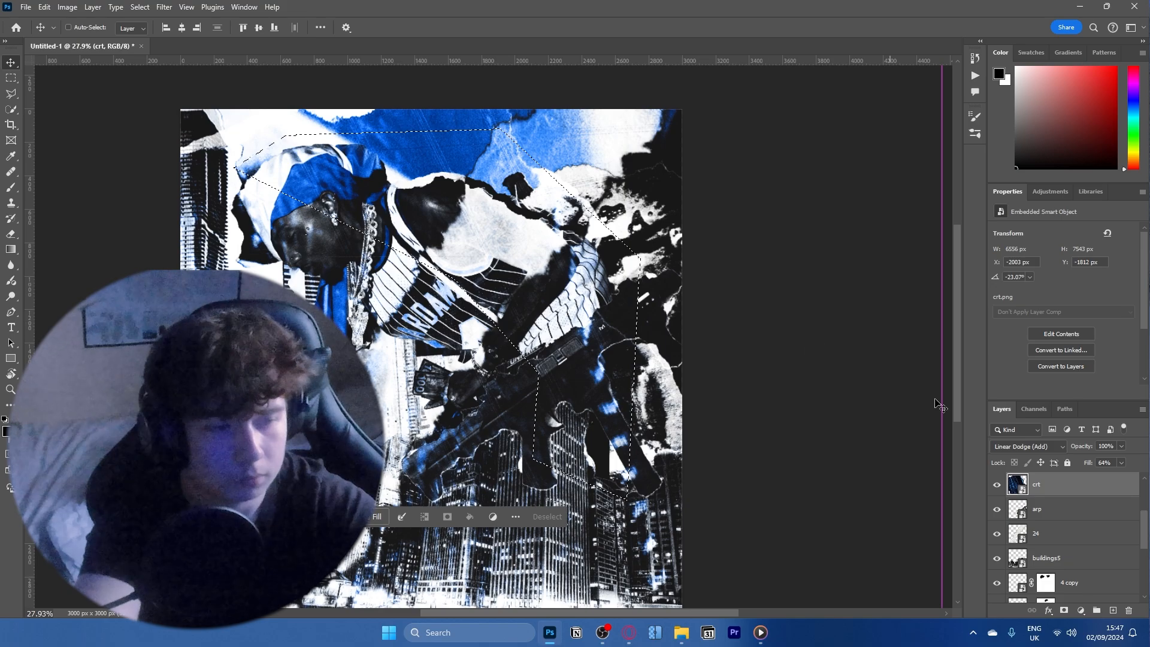
- Rasterize the cut-out figure's layer, then cut the selected part and paste it as a separate, offset piece
{"action": "scroll", "coordinate": [1048, 507], "scroll_direction": "down", "scroll_amount": 6}
{"action": "scroll", "coordinate": [1061, 492], "scroll_direction": "up", "scroll_amount": 1}
{"action": "left_click", "coordinate": [1026, 507]}
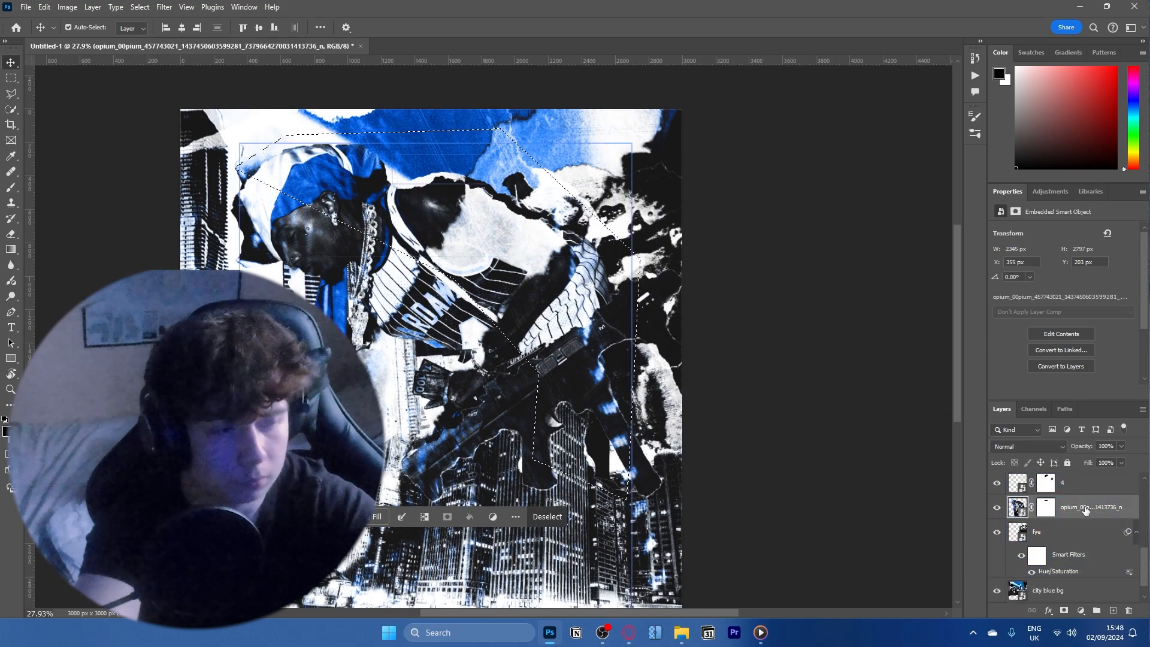
{"action": "right_click", "coordinate": [1086, 509]}
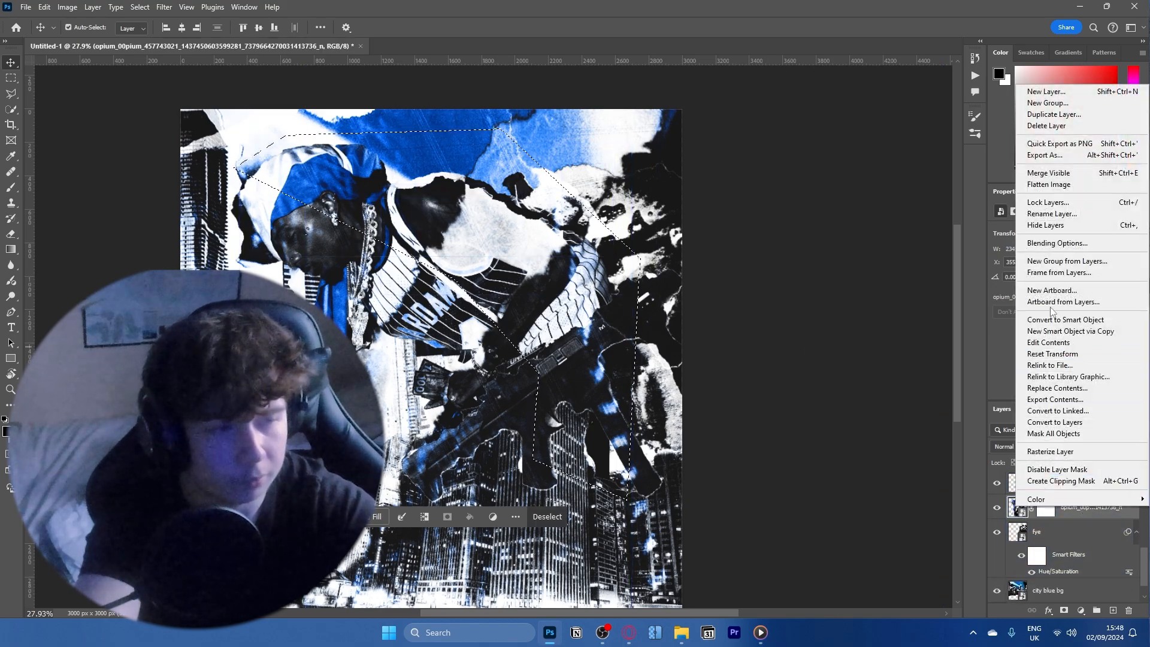
{"action": "left_click", "coordinate": [1082, 452]}
{"action": "key", "text": "ctrl+x"}
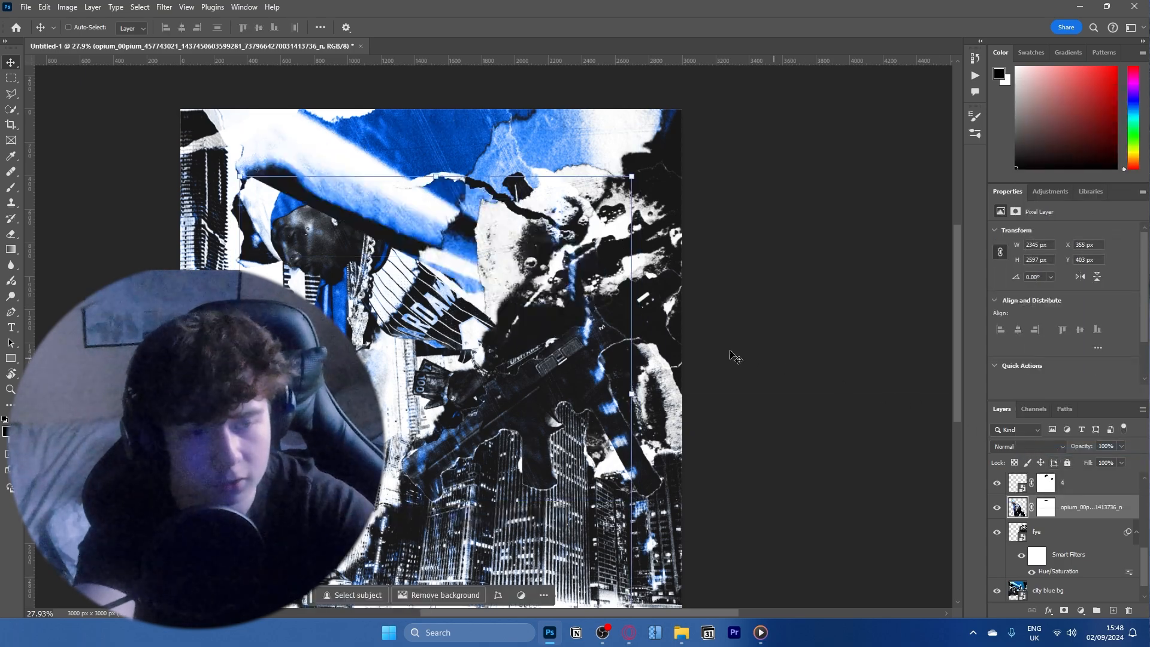
{"action": "key", "text": "ctrl+v"}
{"action": "left_click_drag", "start_coordinate": [415, 212], "coordinate": [434, 227]}
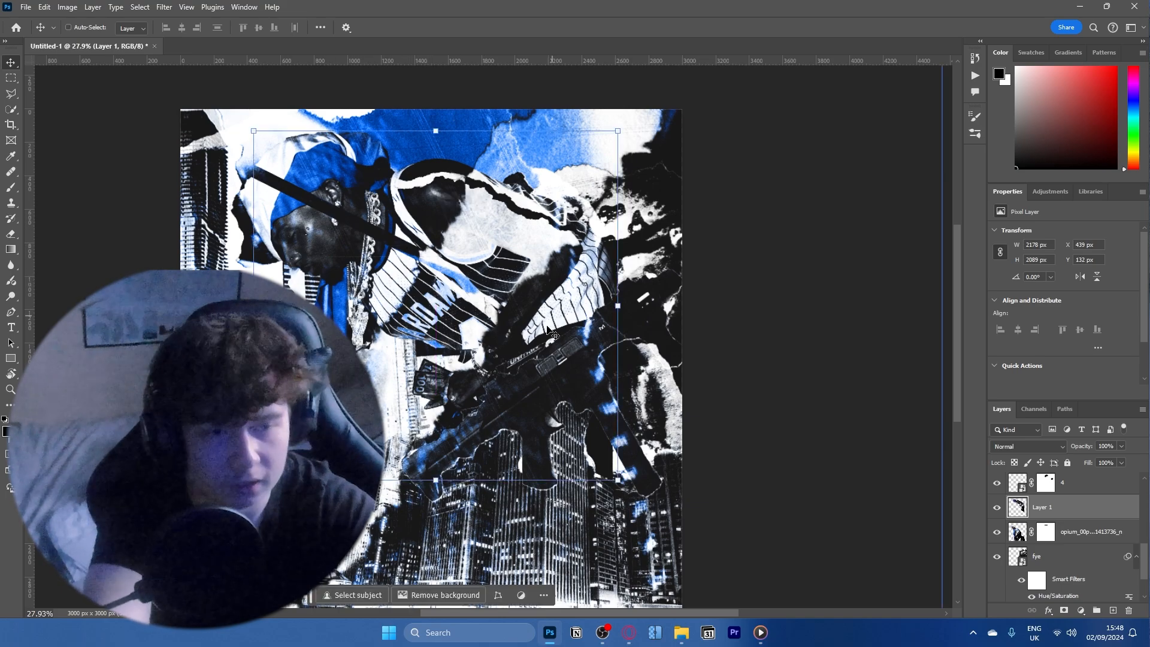
- Undo splitting and rasterizing the figure, and clear the lasso selection
{"action": "key", "text": "ctrl+z"}
{"action": "key", "text": "ctrl+z"}
{"action": "key", "text": "ctrl+z"}
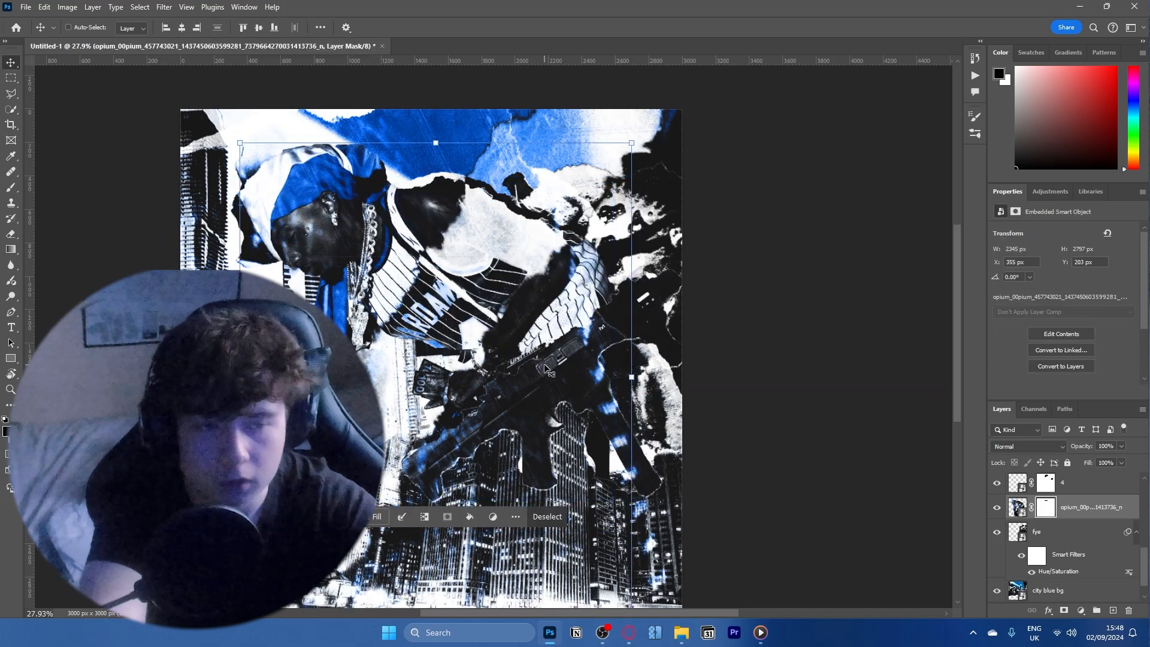
{"action": "key", "text": "ctrl+d"}
{"action": "left_click_drag", "start_coordinate": [475, 344], "coordinate": [516, 329]}
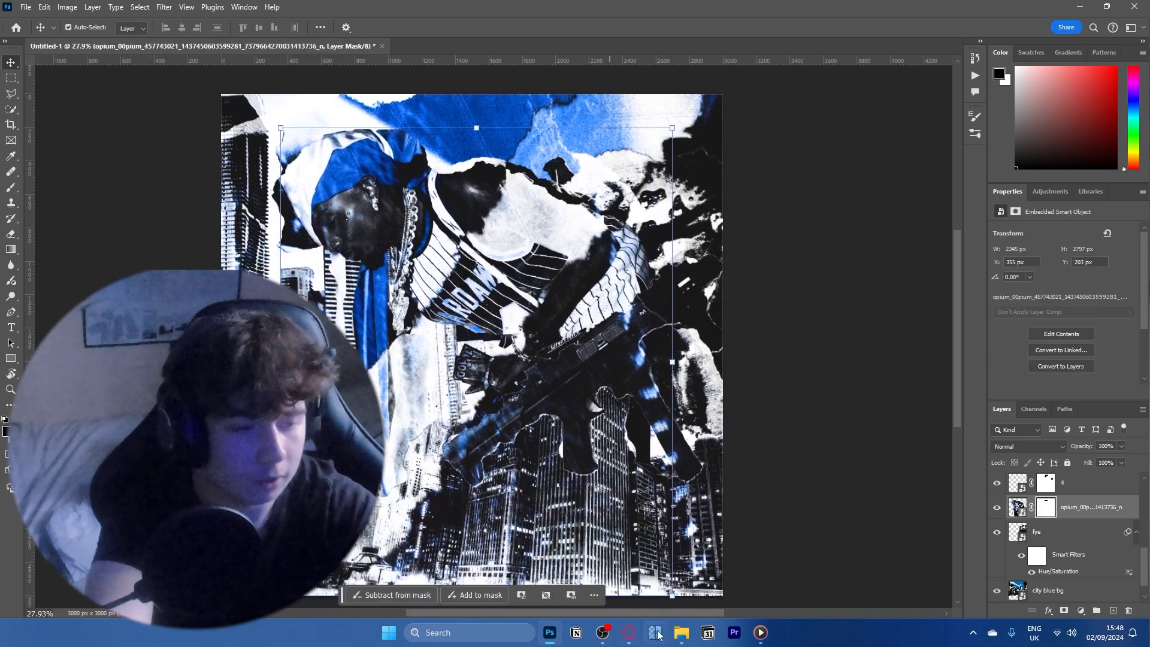
- Place the COVER1 graphic from the MIXED MEDIA GRAPHICS folder and scale it to about 111% so it fills the canvas
{"action": "left_click", "coordinate": [681, 633]}
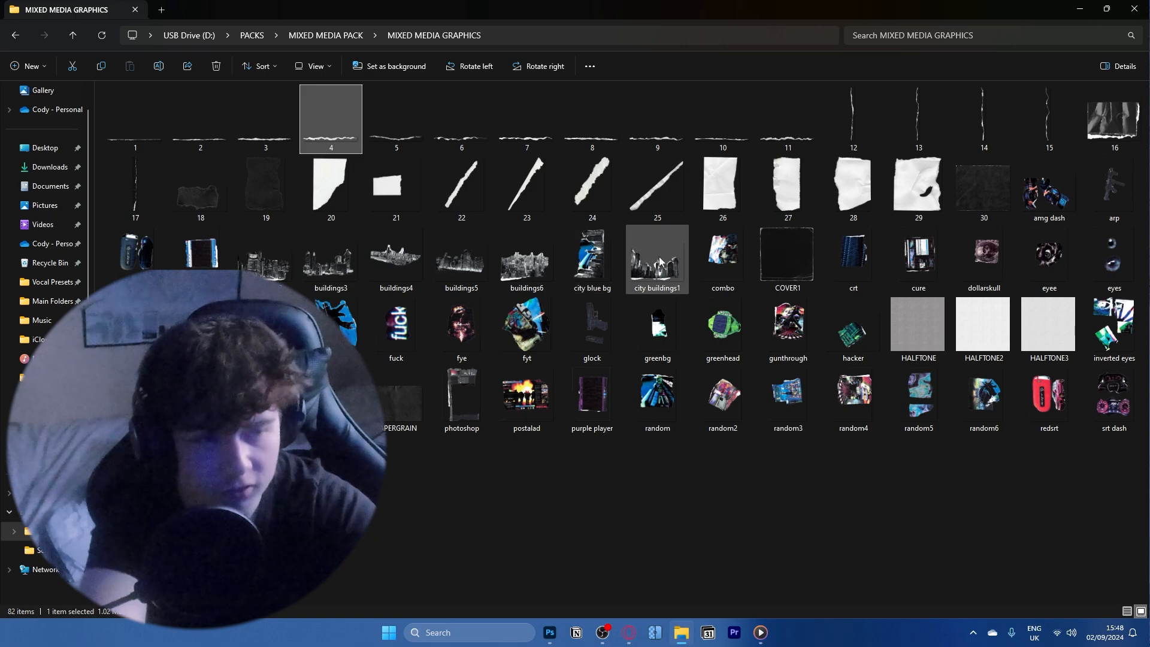
{"action": "left_click_drag", "start_coordinate": [768, 253], "coordinate": [508, 399]}
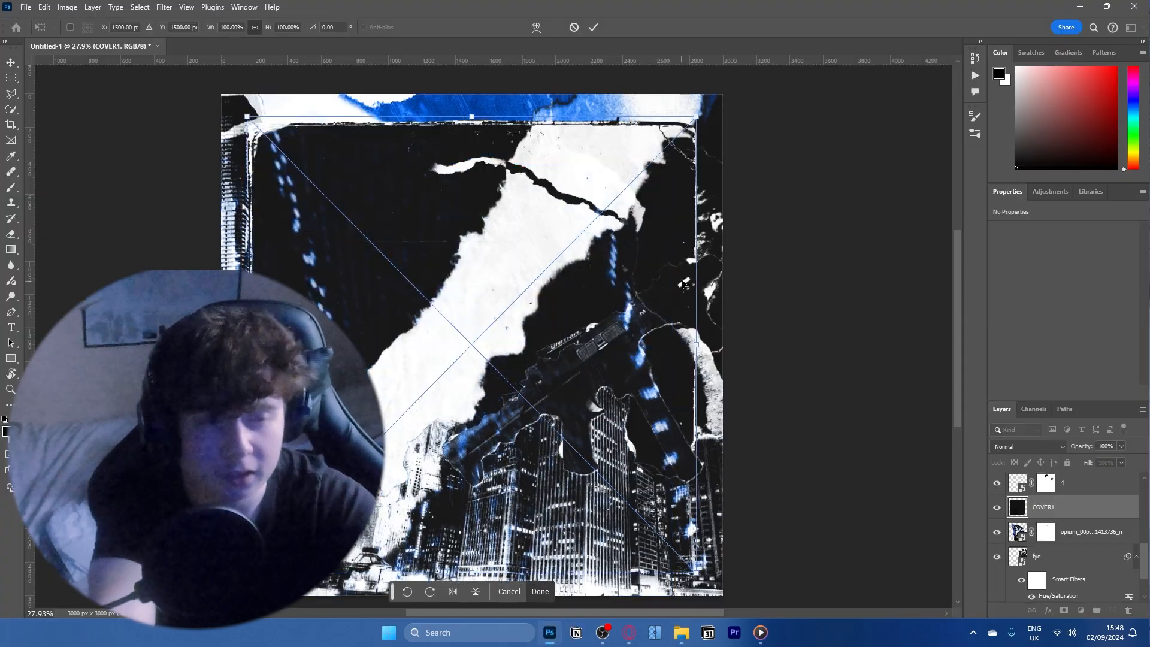
{"action": "left_click_drag", "start_coordinate": [700, 319], "coordinate": [723, 310]}
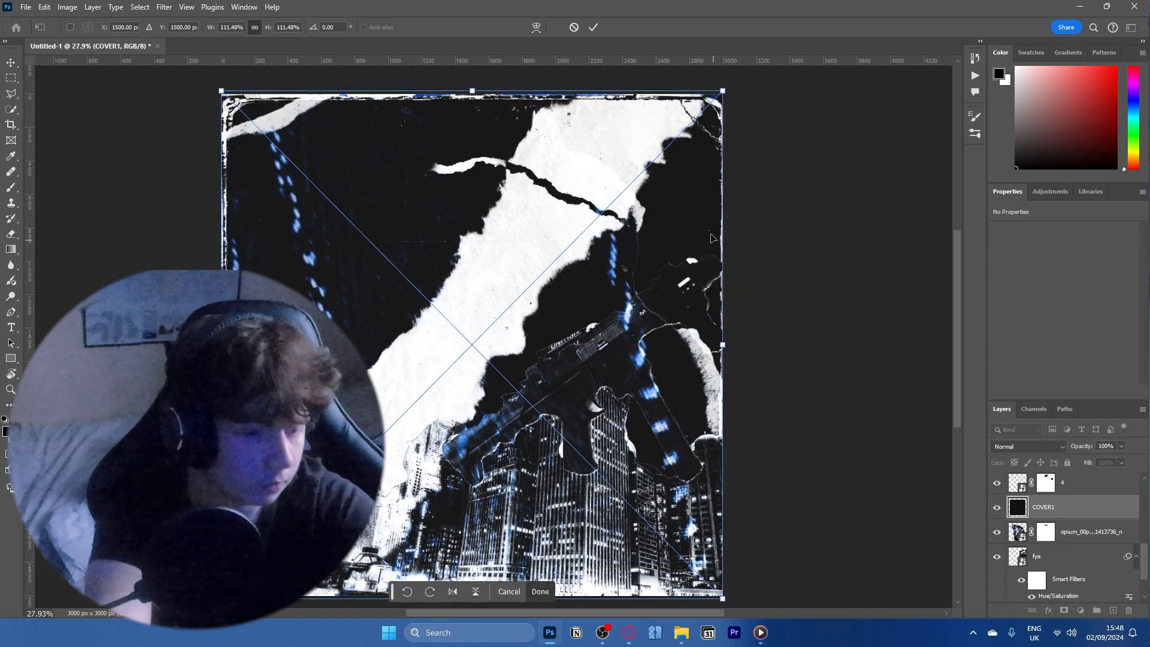
{"action": "left_click", "coordinate": [593, 27]}
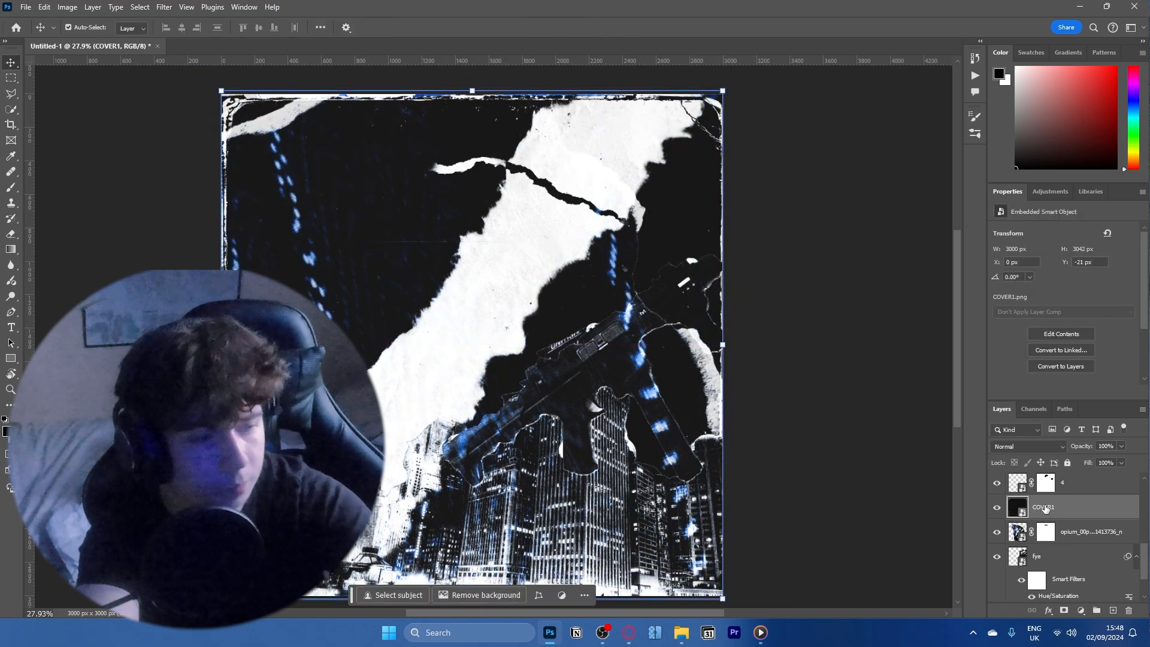
- Move the COVER1 layer between the Gradient Map 1 and crt layers and set its blend mode to Screen
{"action": "left_click_drag", "start_coordinate": [1048, 449], "coordinate": [1057, 536]}
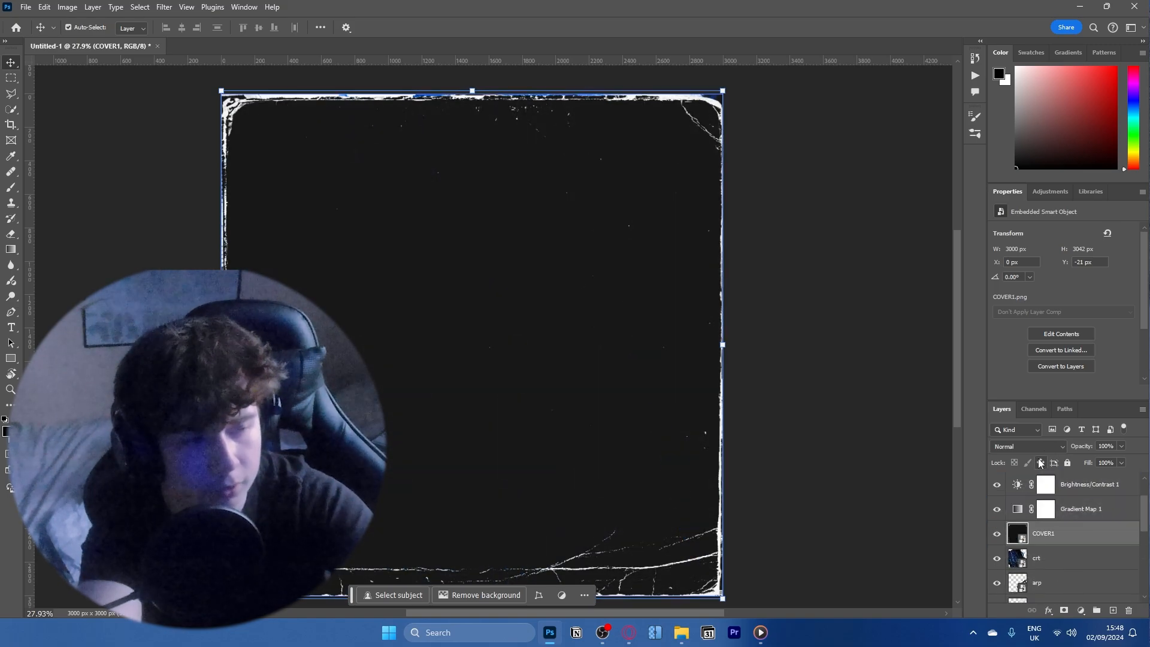
{"action": "left_click", "coordinate": [1028, 446]}
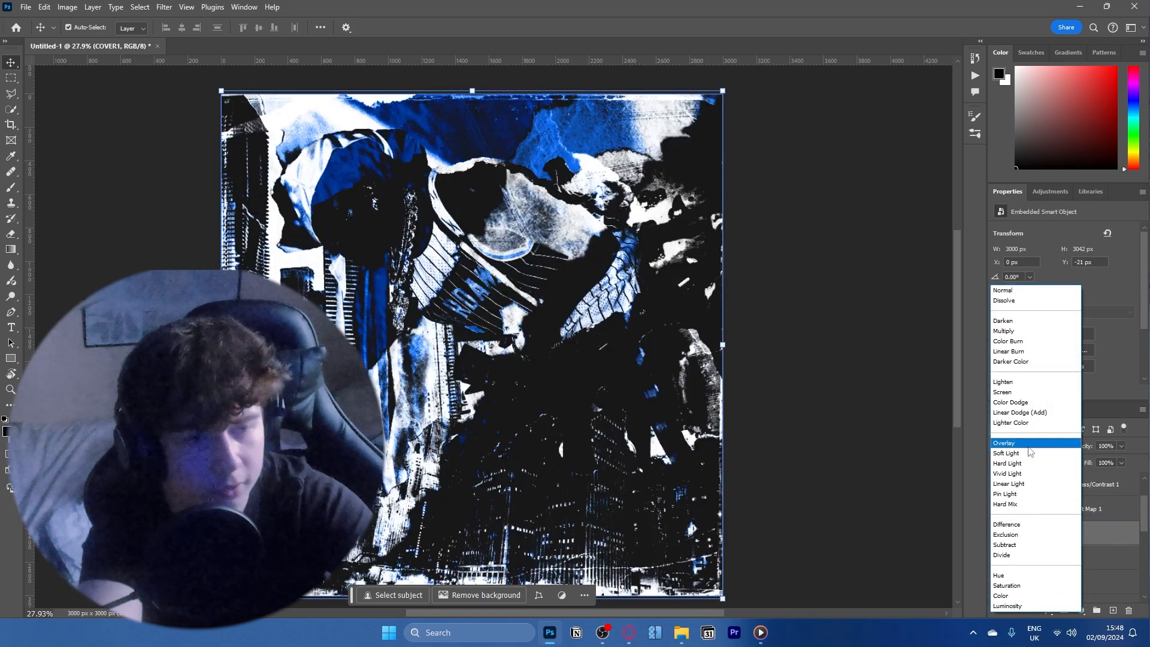
{"action": "left_click", "coordinate": [1029, 393]}
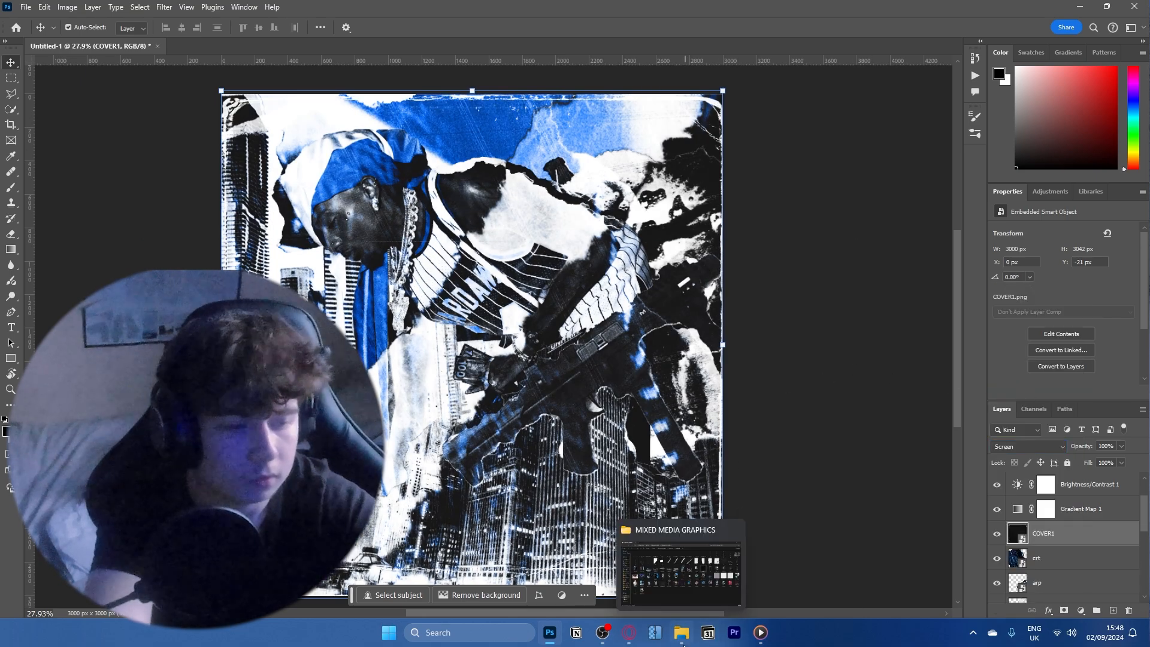
- Place the HALFTONE3 graphic from the MIXED MEDIA GRAPHICS folder over the canvas and set its blend mode to Linear Burn
{"action": "left_click", "coordinate": [682, 633]}
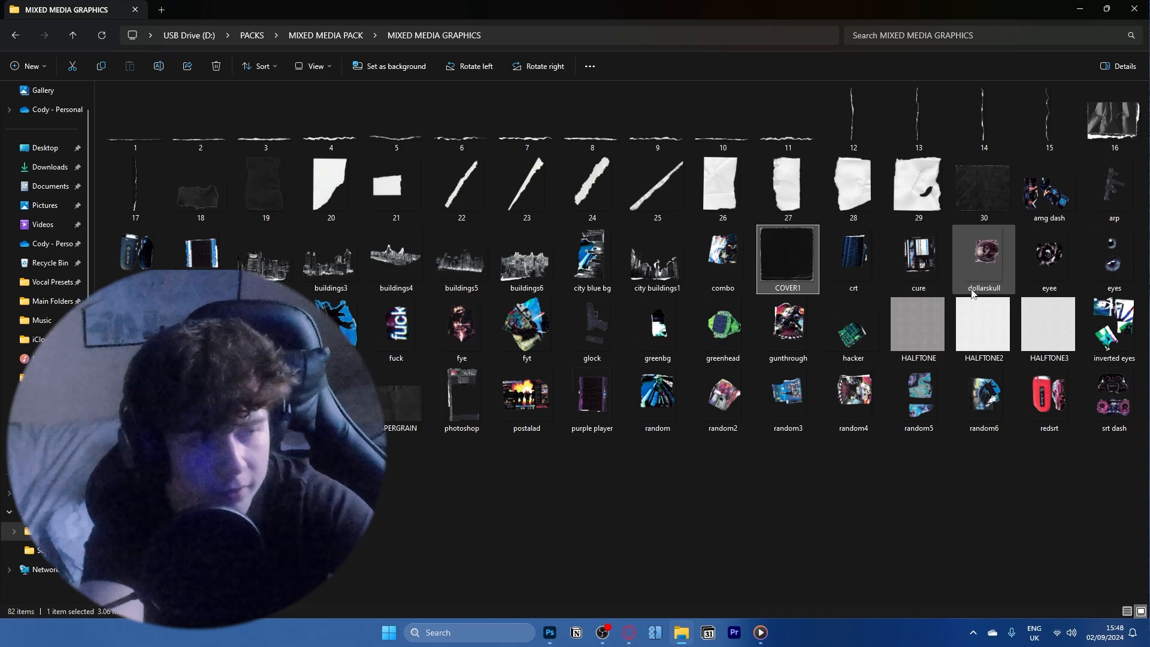
{"action": "left_click", "coordinate": [1053, 331]}
{"action": "left_click_drag", "start_coordinate": [1054, 324], "coordinate": [522, 434]}
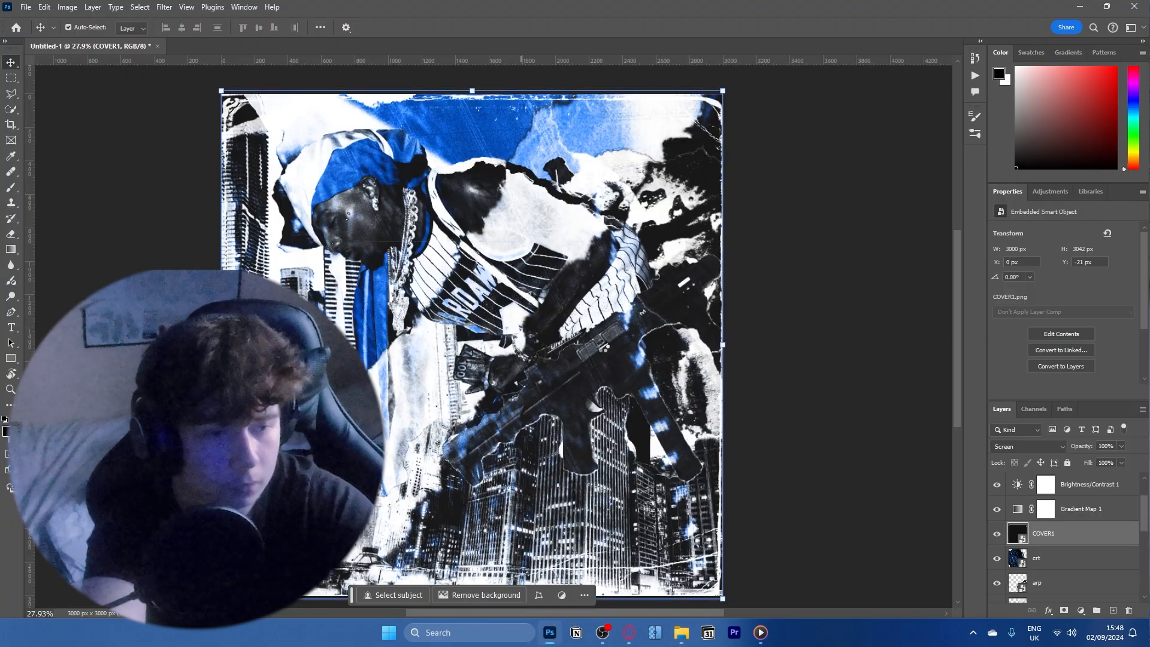
{"action": "left_click_drag", "start_coordinate": [606, 347], "coordinate": [605, 348]}
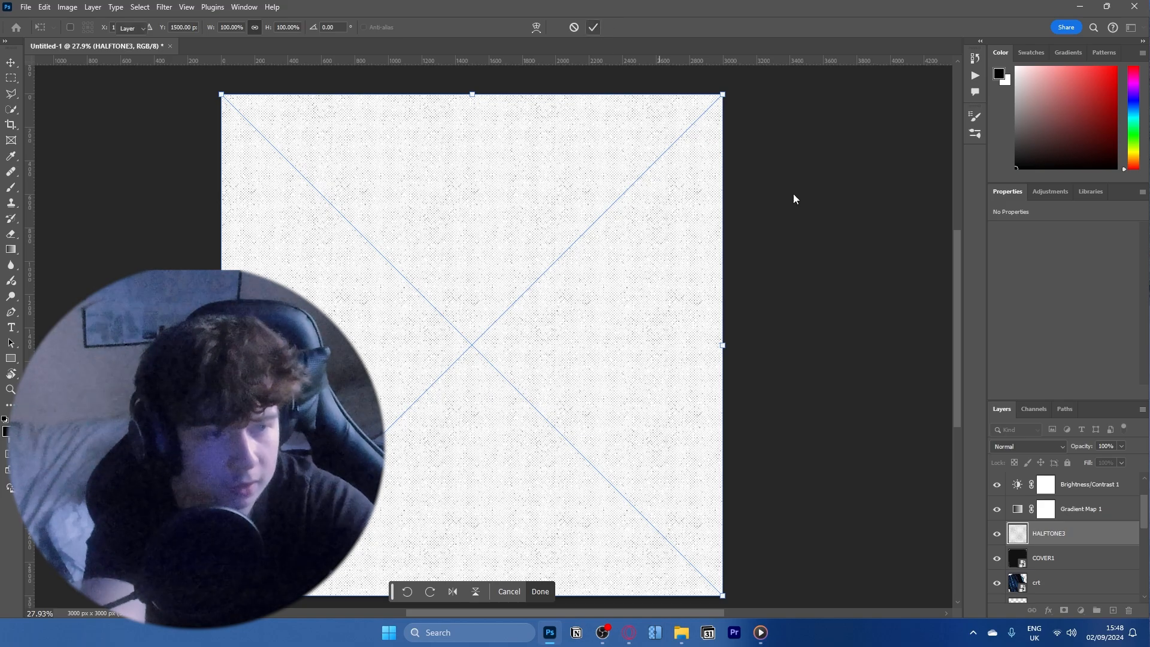
{"action": "key", "text": "Return"}
{"action": "left_click", "coordinate": [1029, 446]}
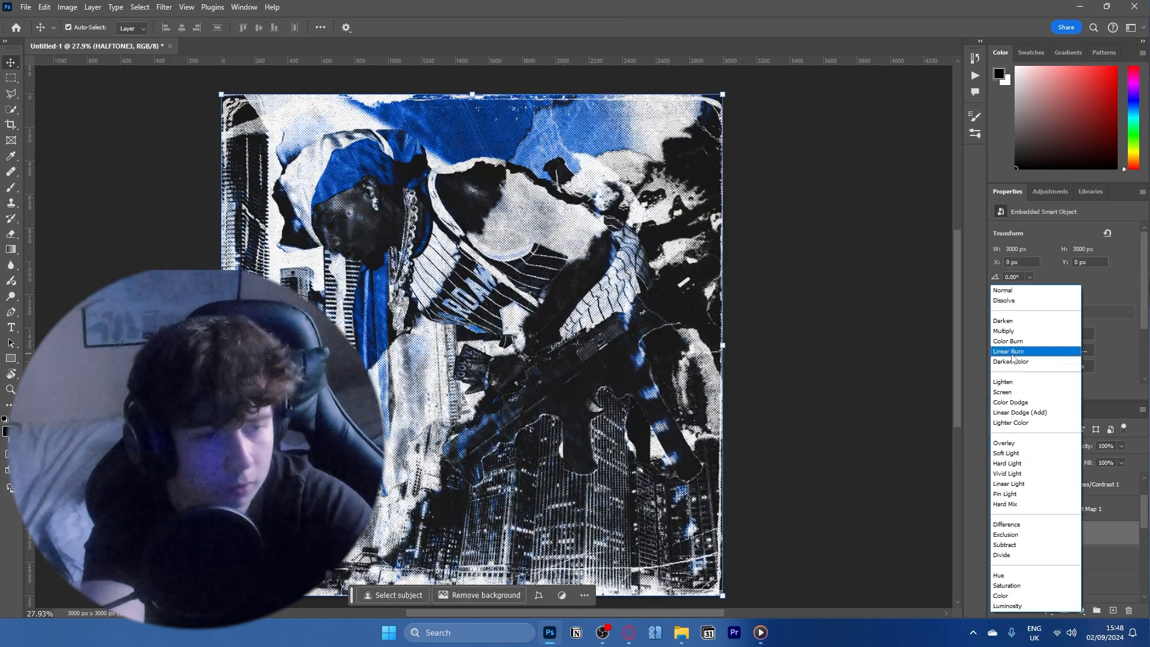
{"action": "left_click", "coordinate": [1012, 354]}
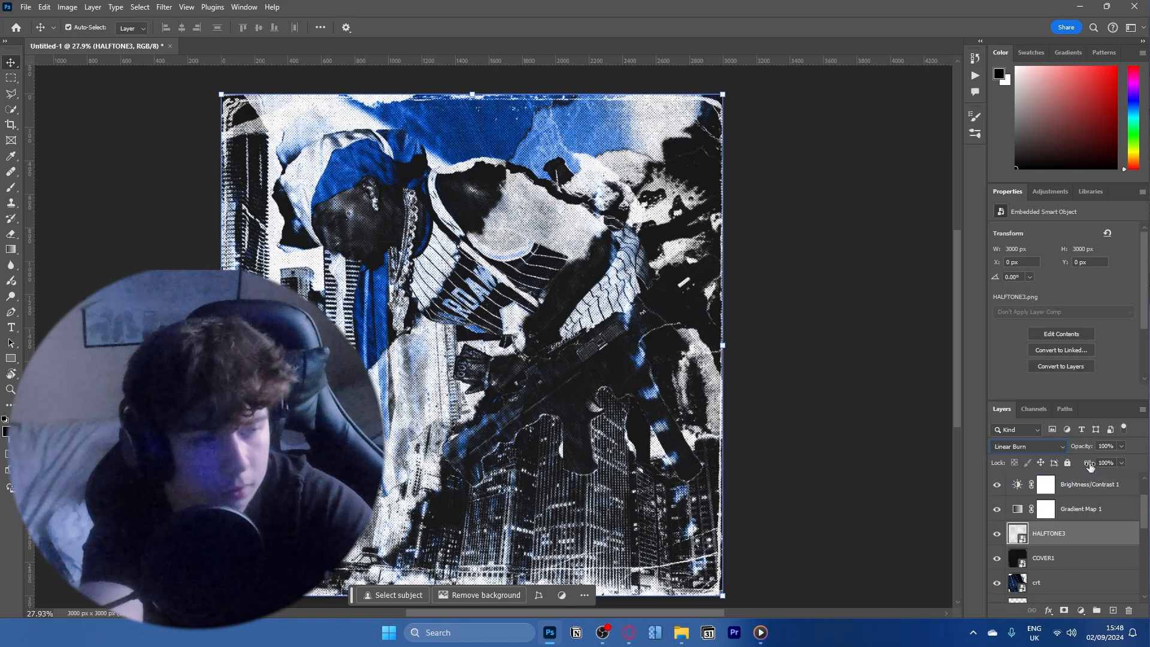
- Reduce the HALFTONE3 layer's fill to 58% and check the halftone texture across the artwork
{"action": "key", "text": "ctrl+space"}
{"action": "left_click_drag", "start_coordinate": [437, 141], "coordinate": [476, 133]}
{"action": "key", "text": "space"}
{"action": "left_click_drag", "start_coordinate": [707, 527], "coordinate": [663, 212]}
{"action": "key", "text": "ctrl+space"}
{"action": "left_click_drag", "start_coordinate": [681, 262], "coordinate": [584, 343]}
{"action": "key", "text": "ctrl+space"}
{"action": "left_click_drag", "start_coordinate": [585, 350], "coordinate": [571, 351]}
- Place the flexx graphic from the MIXED MEDIA GRAPHICS folder over the figure and rotate it about 94°
{"action": "left_click", "coordinate": [680, 633]}
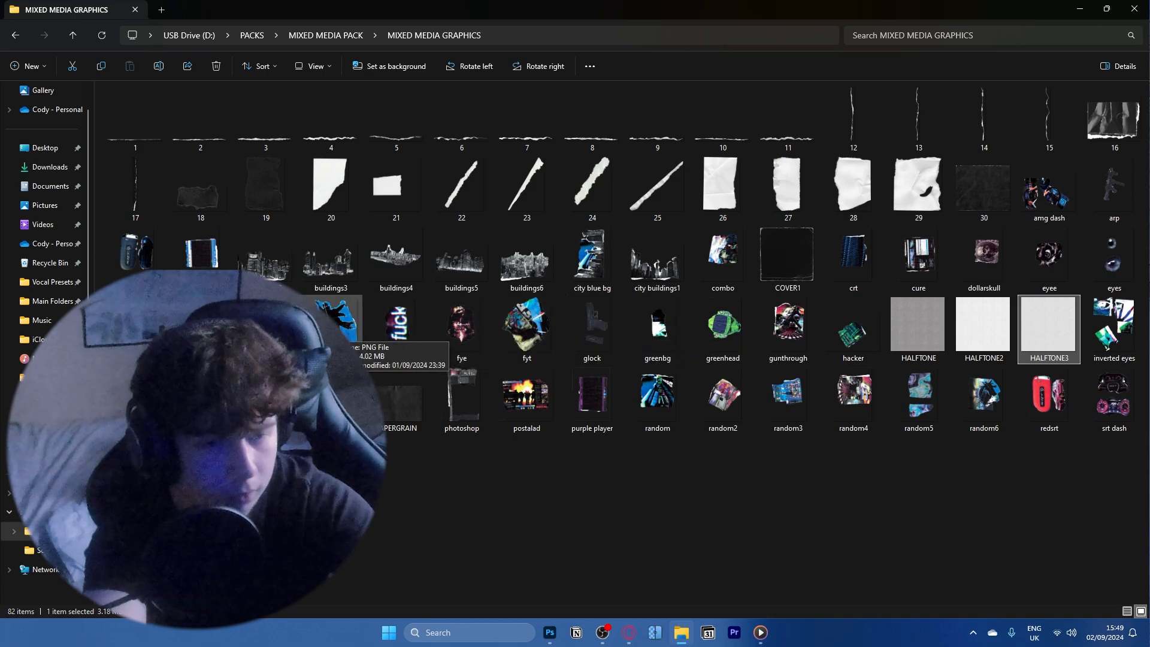
{"action": "left_click", "coordinate": [335, 330]}
{"action": "left_click_drag", "start_coordinate": [335, 329], "coordinate": [529, 322]}
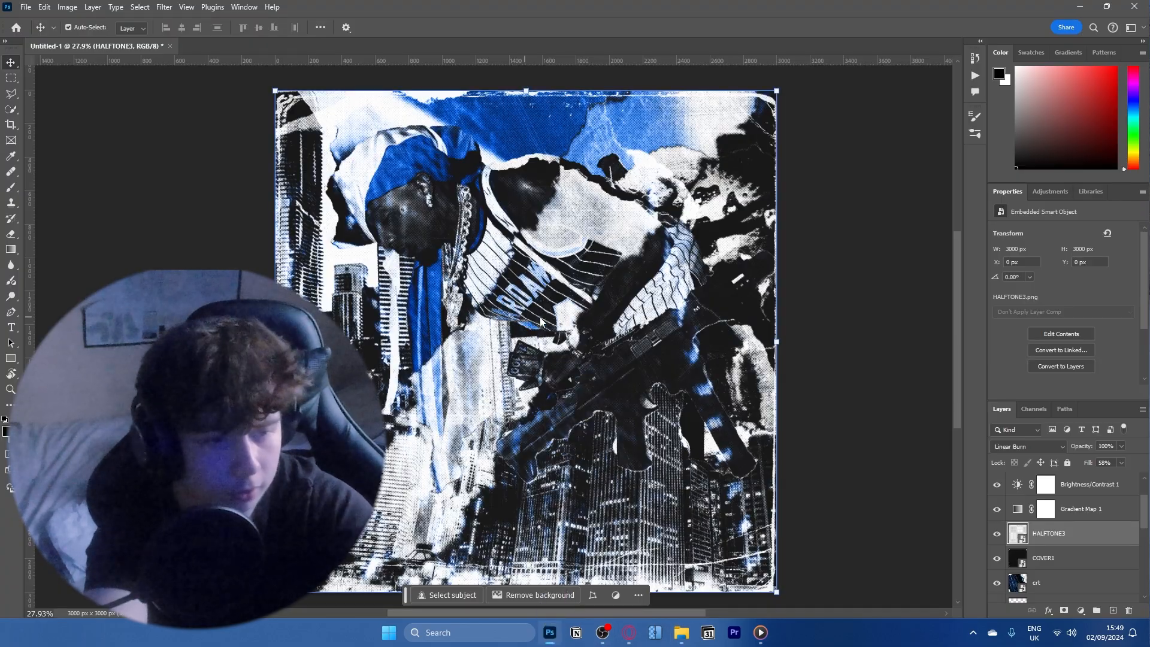
{"action": "left_click_drag", "start_coordinate": [761, 281], "coordinate": [508, 415]}
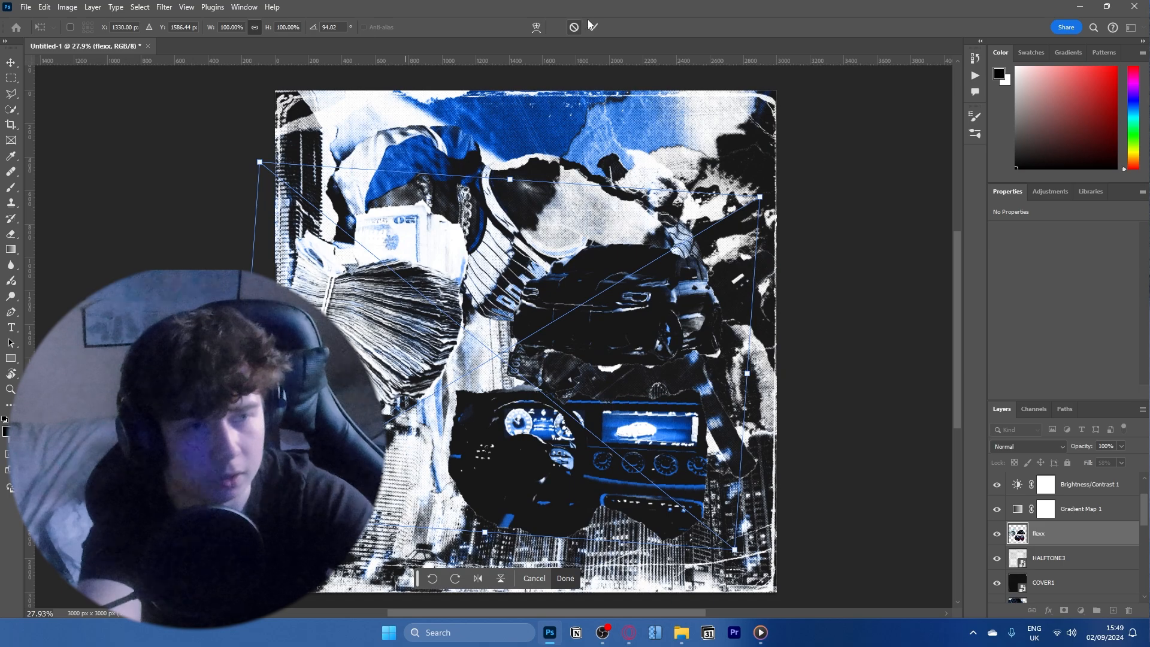
{"action": "key", "text": "Return"}
- Outline the car and the dashboard of the flexx graphic with the Polygonal Lasso and put each on its own new layer
{"action": "left_click", "coordinate": [11, 94]}
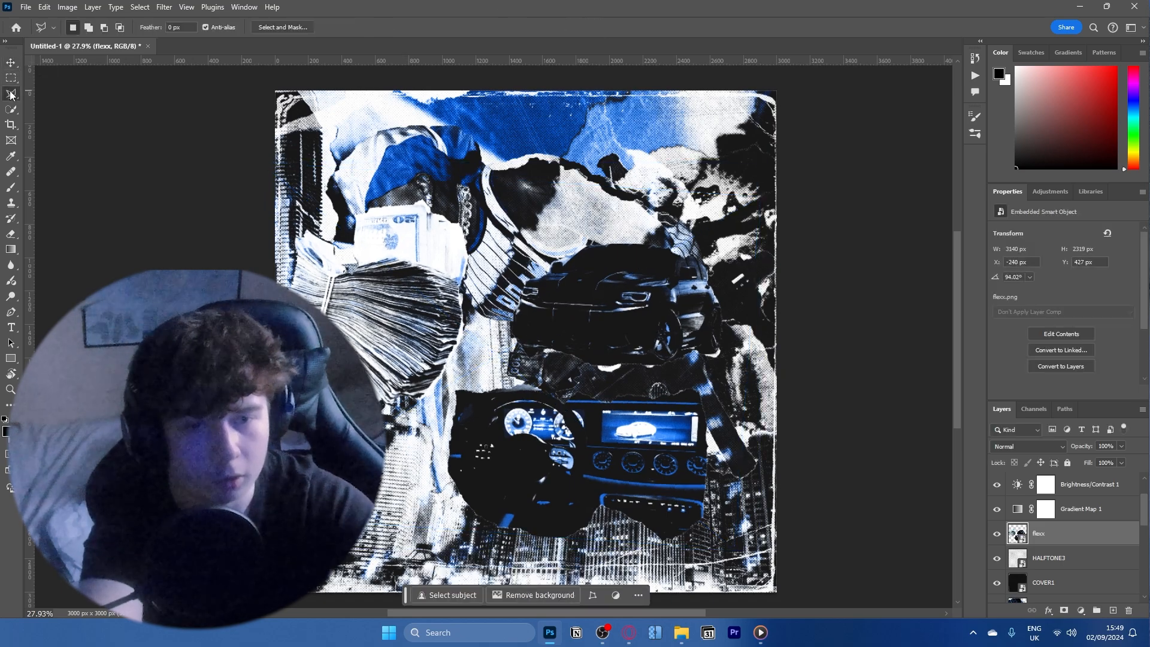
{"action": "left_click", "coordinate": [587, 186]}
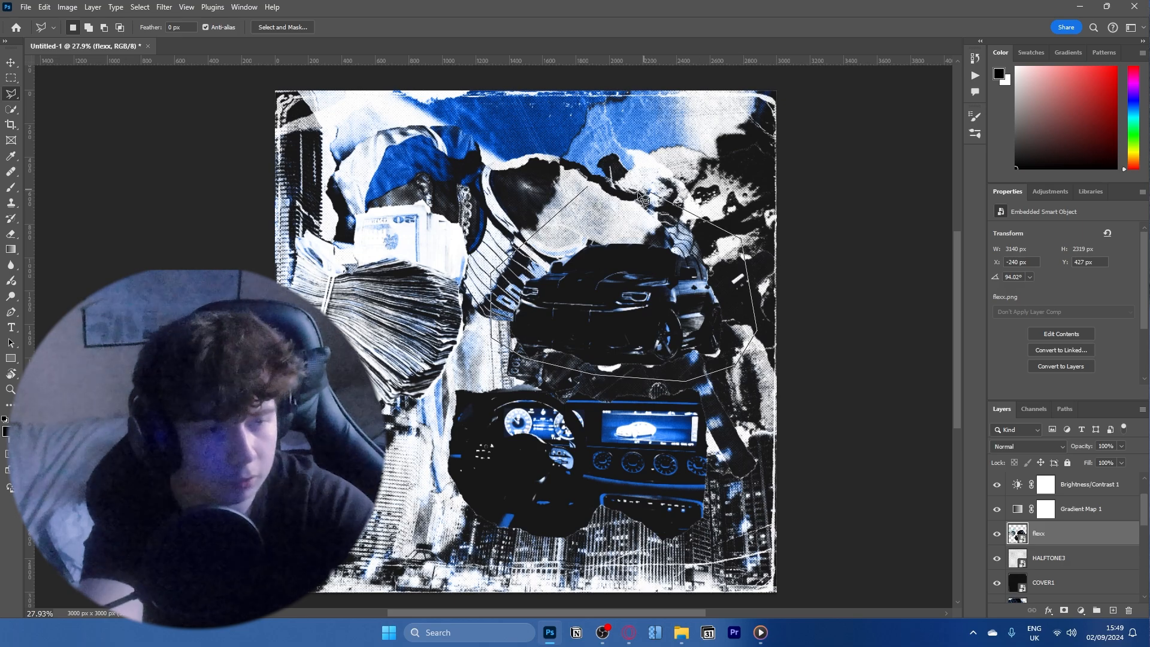
{"action": "left_click", "coordinate": [593, 193]}
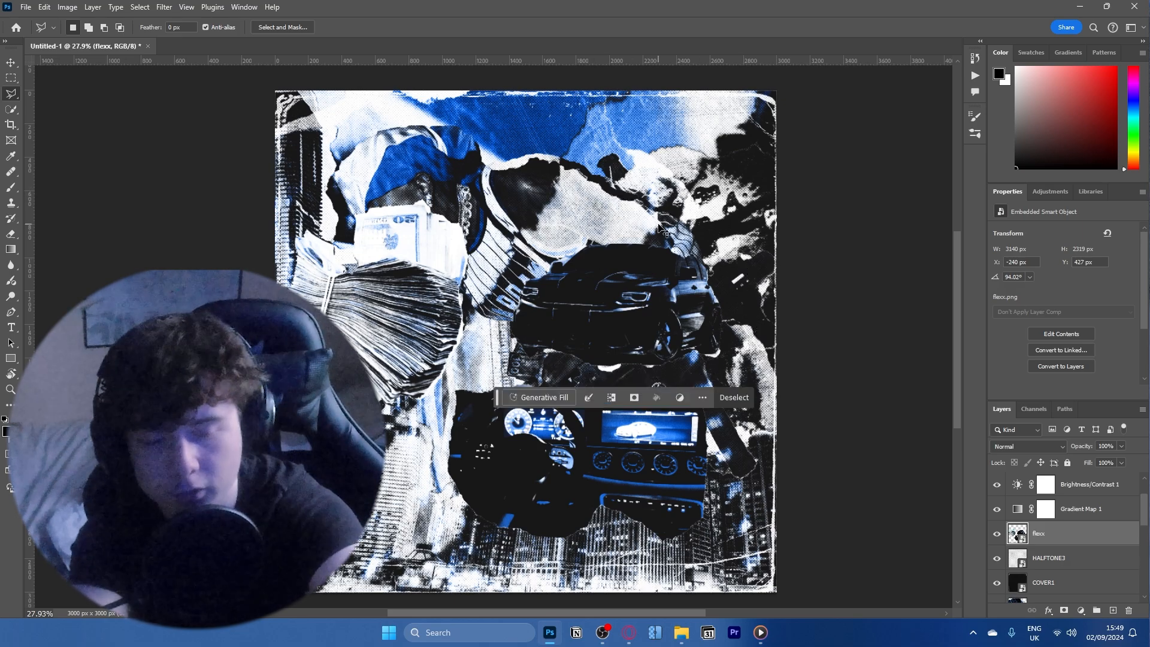
{"action": "key", "text": "ctrl+j"}
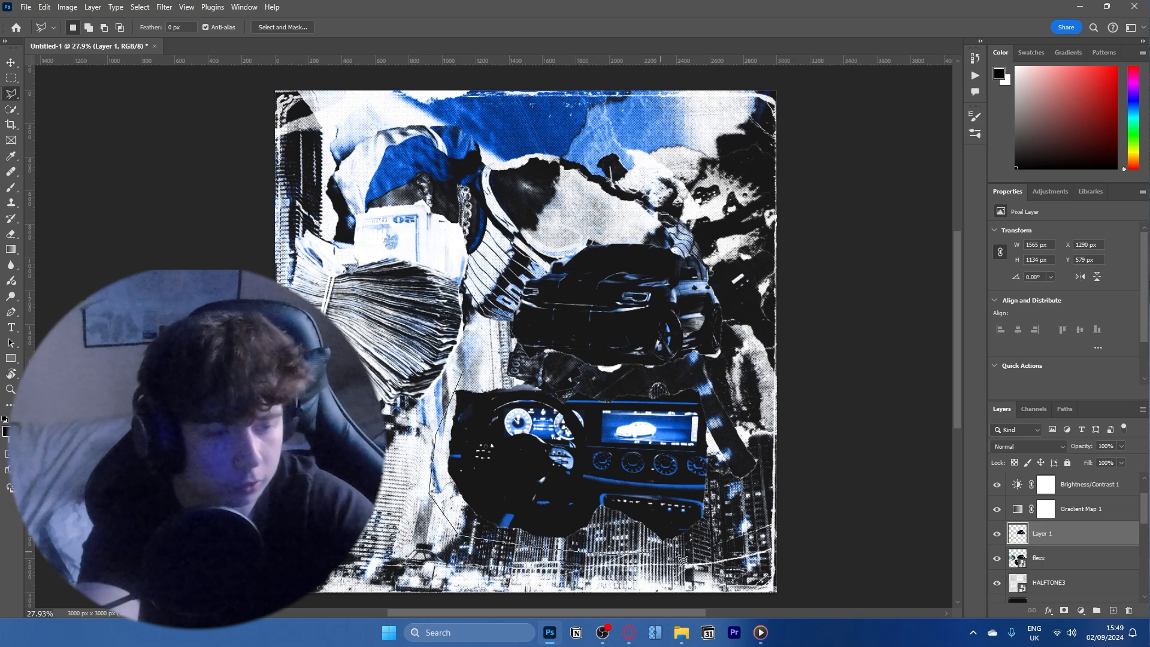
{"action": "left_click", "coordinate": [466, 375]}
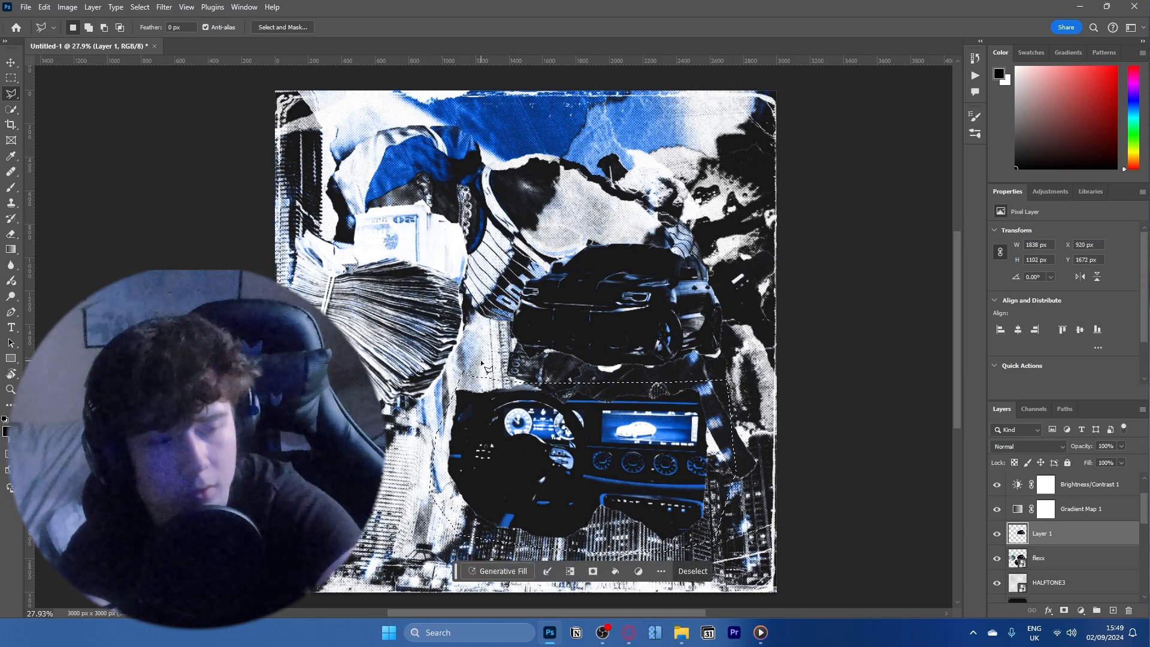
{"action": "key", "text": "ctrl+shift+j"}
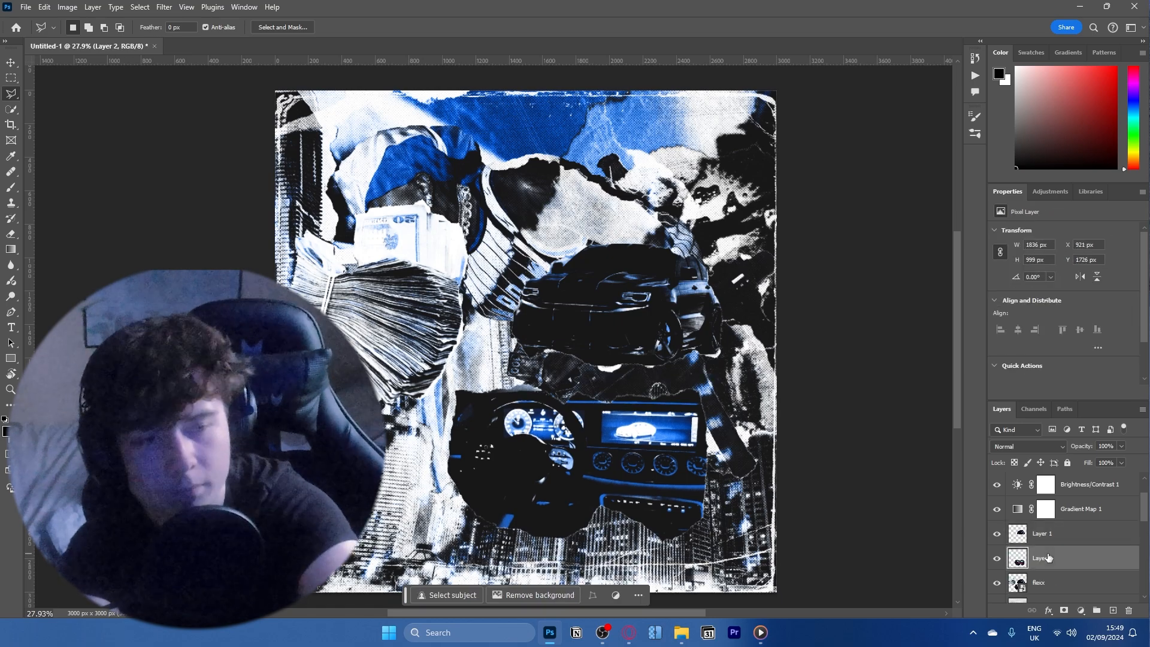
- Lasso the money stack on the flexx layer, put it on its own new layer, and hide the original flexx layer
{"action": "left_click", "coordinate": [378, 182]}
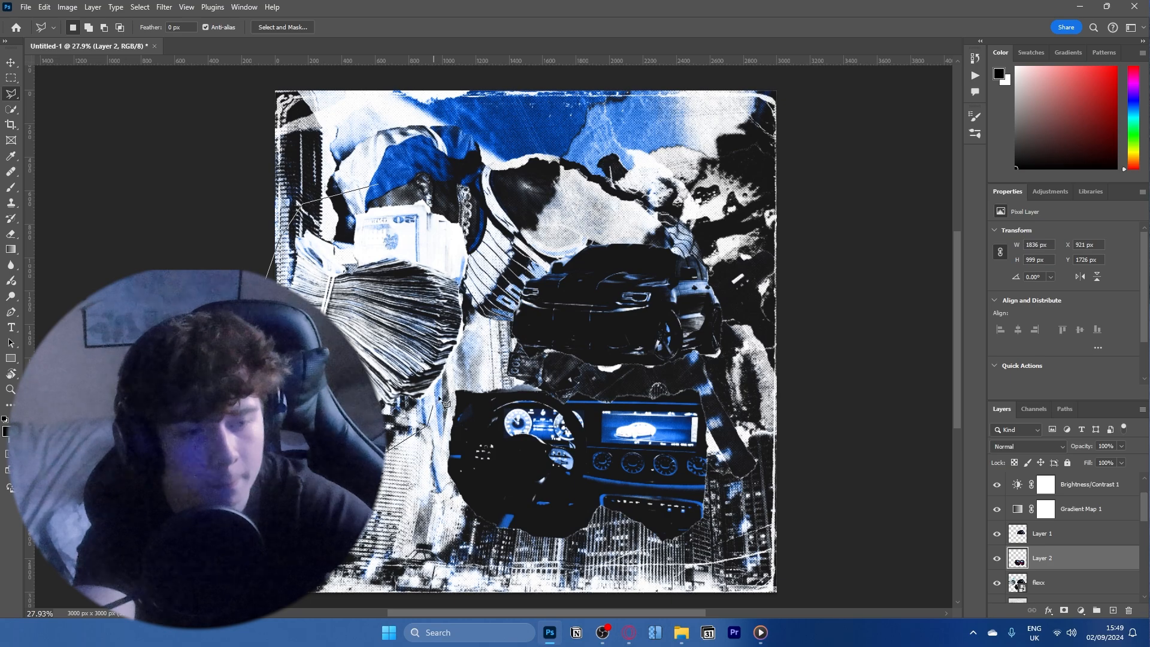
{"action": "left_click", "coordinate": [380, 184]}
{"action": "left_click", "coordinate": [1046, 580]}
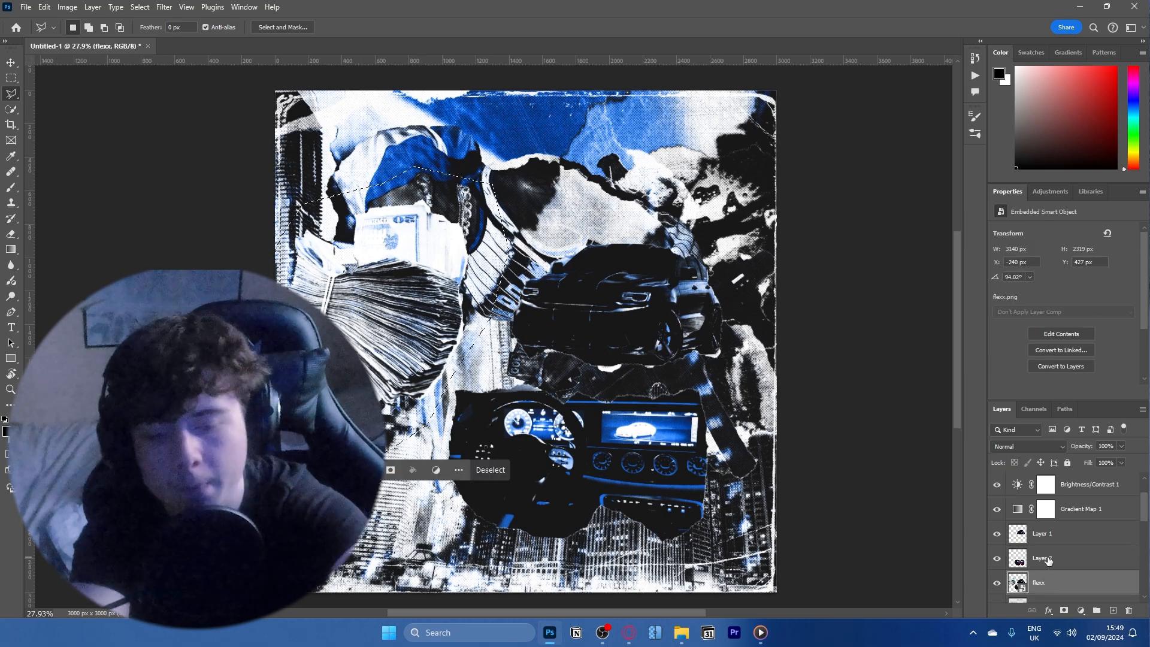
{"action": "key", "text": "ctrl+shift+j"}
{"action": "scroll", "coordinate": [1013, 548], "scroll_direction": "down", "scroll_amount": 3}
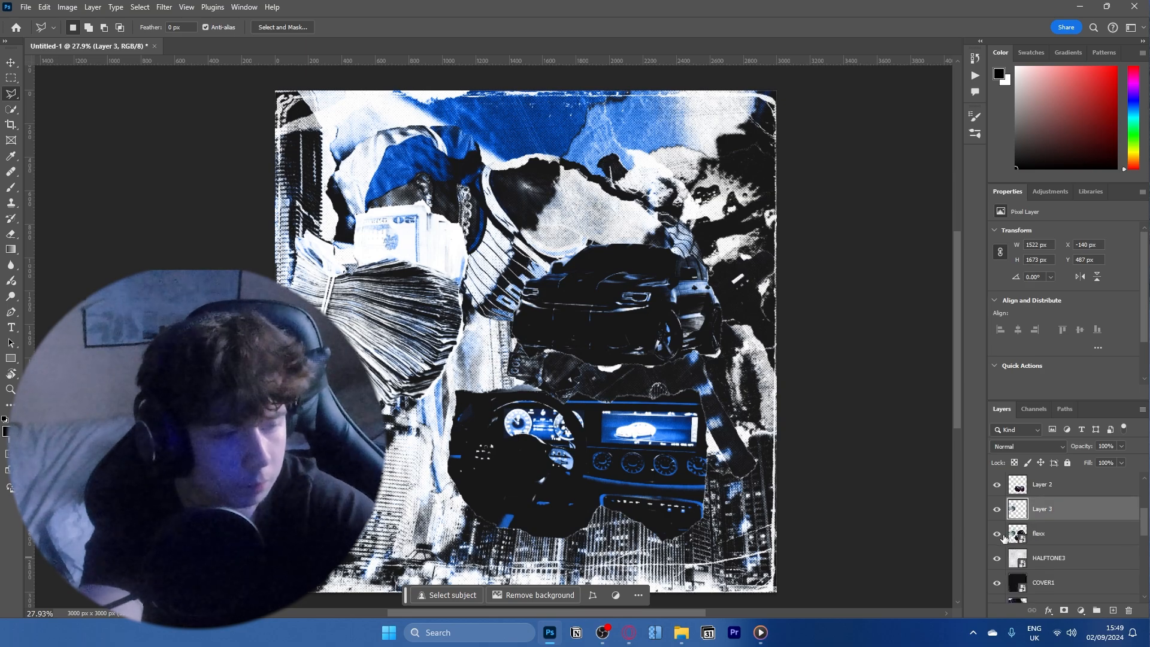
- Move the money stack to the canvas's lower left, scaling it to about 105% and rotating it about -16°
{"action": "key", "text": "ctrl+t"}
{"action": "mouse_move", "coordinate": [461, 414]}
{"action": "left_mouse_down"}
{"action": "mouse_move", "coordinate": [429, 488]}
{"action": "mouse_move", "coordinate": [445, 542]}
{"action": "left_mouse_up"}
{"action": "left_click_drag", "start_coordinate": [510, 400], "coordinate": [503, 344]}
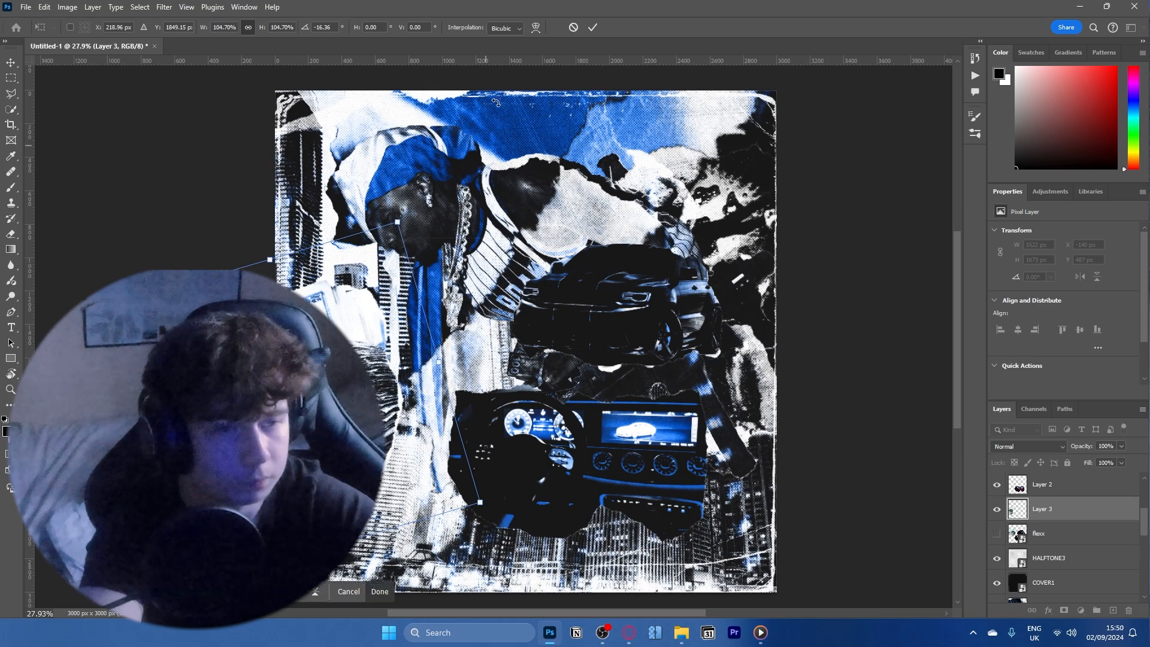
{"action": "left_click", "coordinate": [593, 28]}
- Scale the car on Layer 1 to about 121% and move it to the bottom centre of the canvas
{"action": "left_click", "coordinate": [1047, 483]}
{"action": "scroll", "coordinate": [1051, 497], "scroll_direction": "up", "scroll_amount": 3}
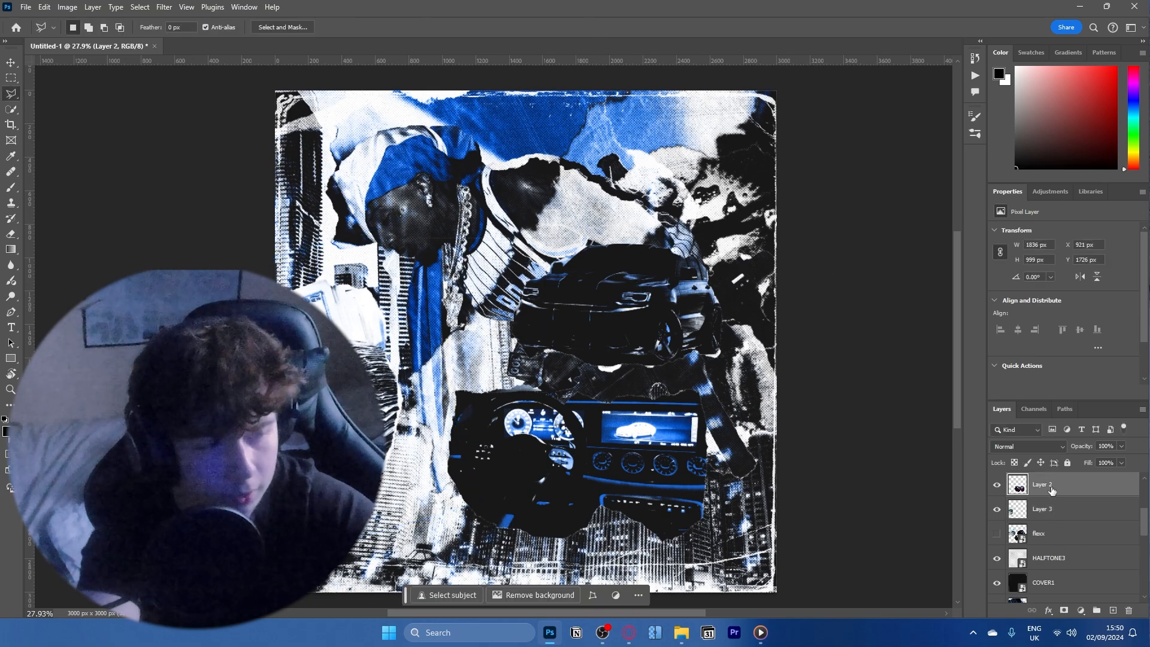
{"action": "left_click", "coordinate": [1047, 533]}
{"action": "key", "text": "ctrl+t"}
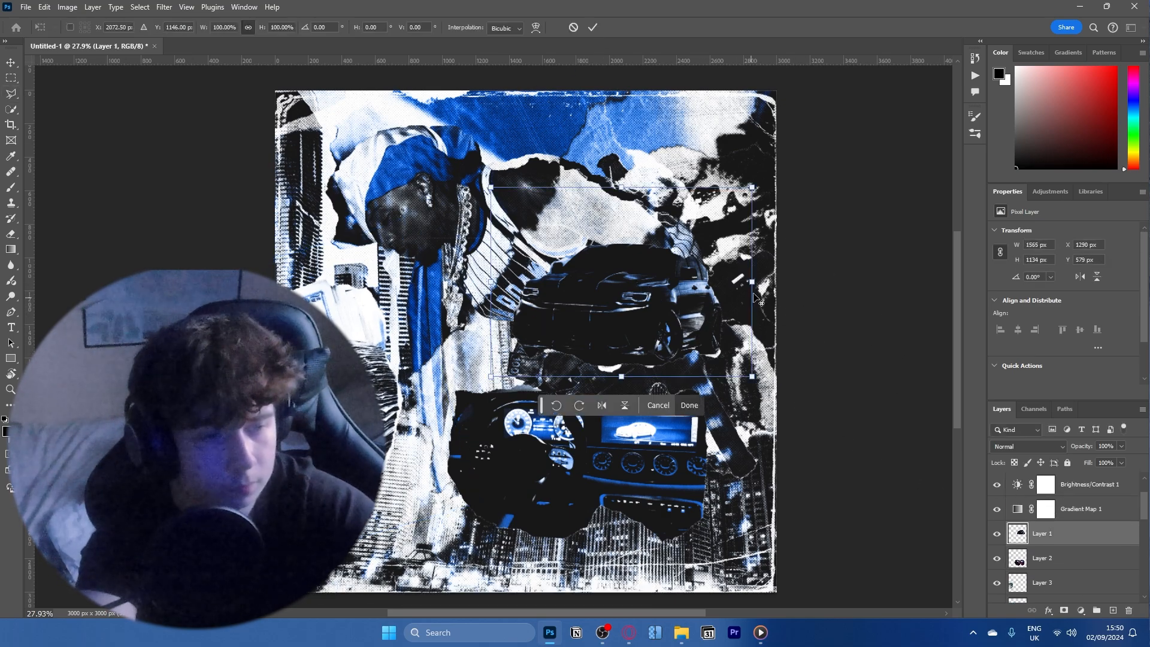
{"action": "left_click_drag", "start_coordinate": [759, 299], "coordinate": [689, 492]}
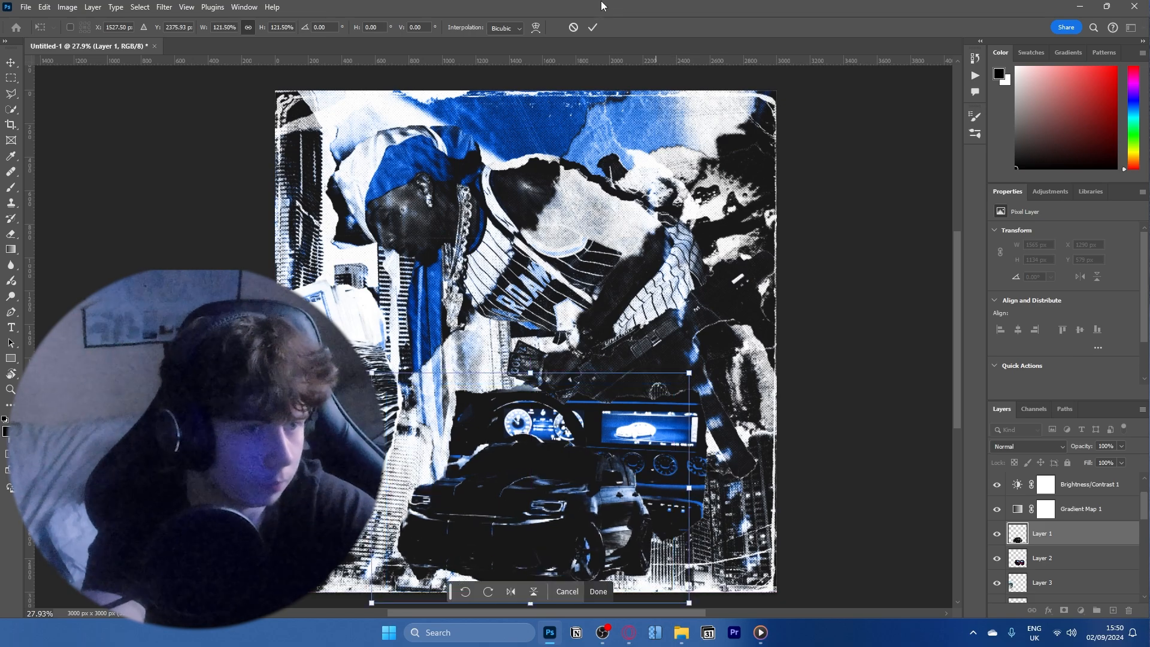
{"action": "left_click", "coordinate": [593, 28]}
- Move the dashboard on Layer 2 over the figure's torso at the canvas's right edge and distort it in perspective with a wider bottom
{"action": "left_click", "coordinate": [1027, 548]}
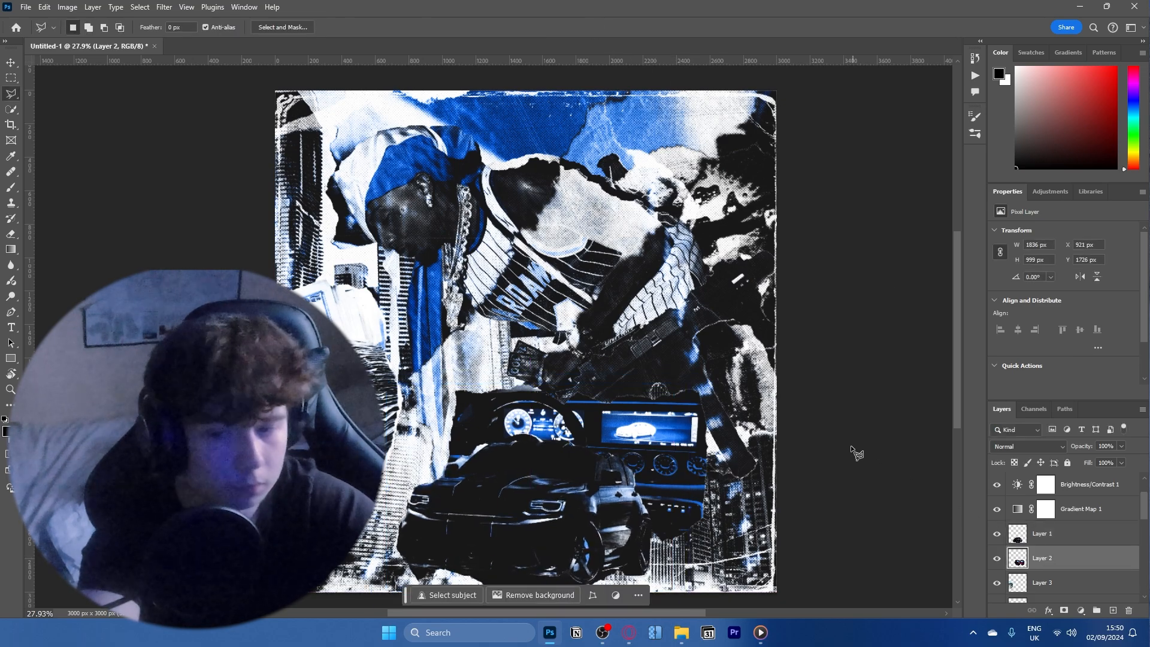
{"action": "key", "text": "ctrl+t"}
{"action": "left_click_drag", "start_coordinate": [551, 428], "coordinate": [610, 290]}
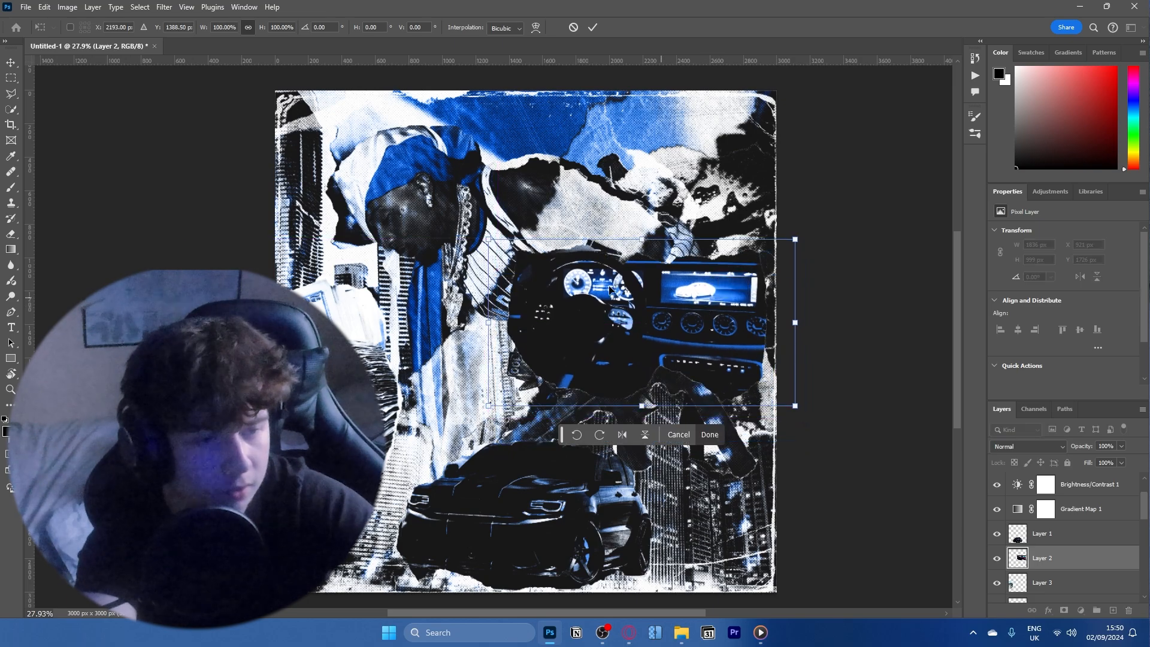
{"action": "left_click_drag", "start_coordinate": [703, 326], "coordinate": [724, 301]}
{"action": "right_click", "coordinate": [685, 273]}
{"action": "left_click", "coordinate": [772, 357]}
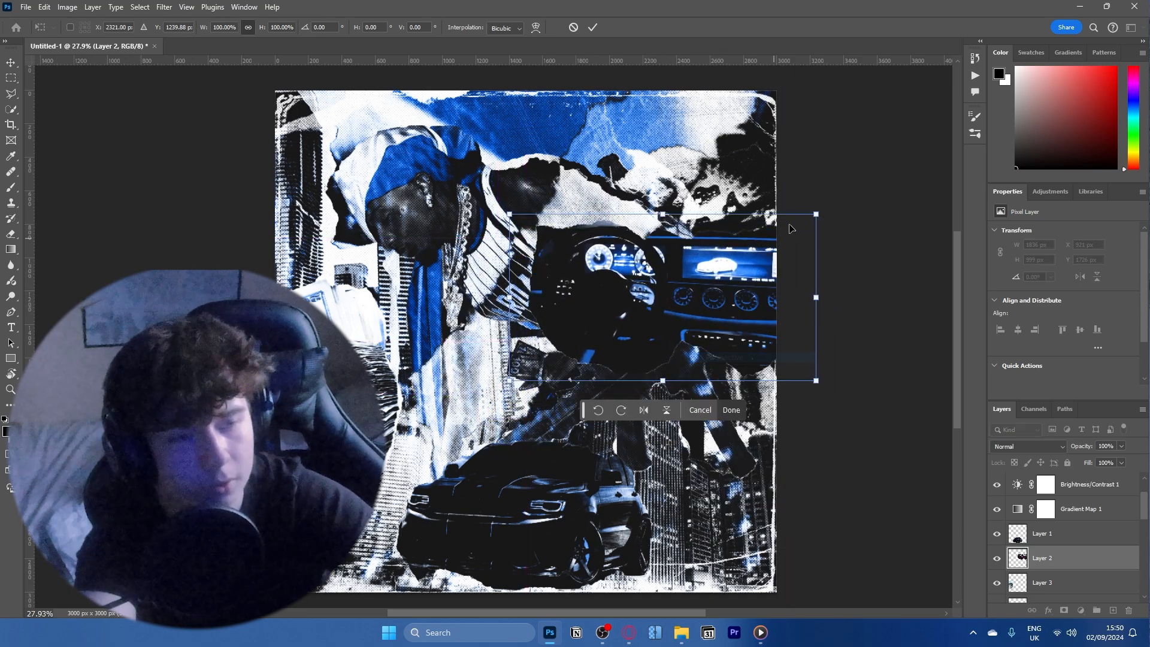
{"action": "left_click_drag", "start_coordinate": [816, 214], "coordinate": [768, 214]}
{"action": "left_click_drag", "start_coordinate": [814, 384], "coordinate": [881, 381]}
{"action": "left_click_drag", "start_coordinate": [769, 217], "coordinate": [780, 220]}
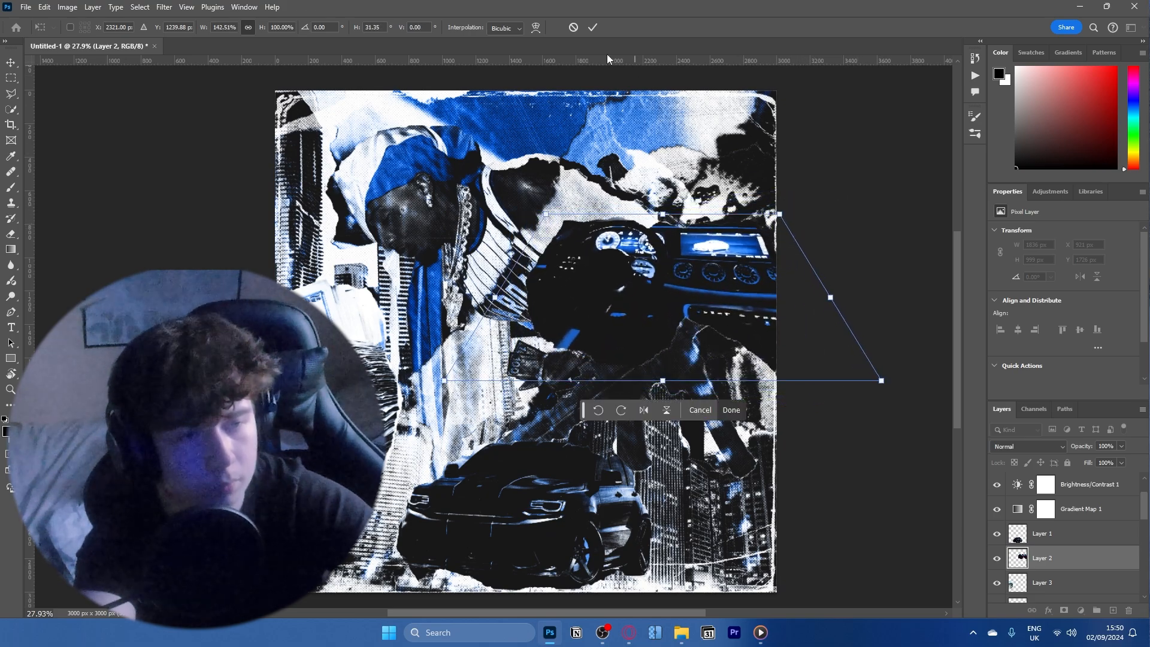
{"action": "left_click", "coordinate": [590, 27]}
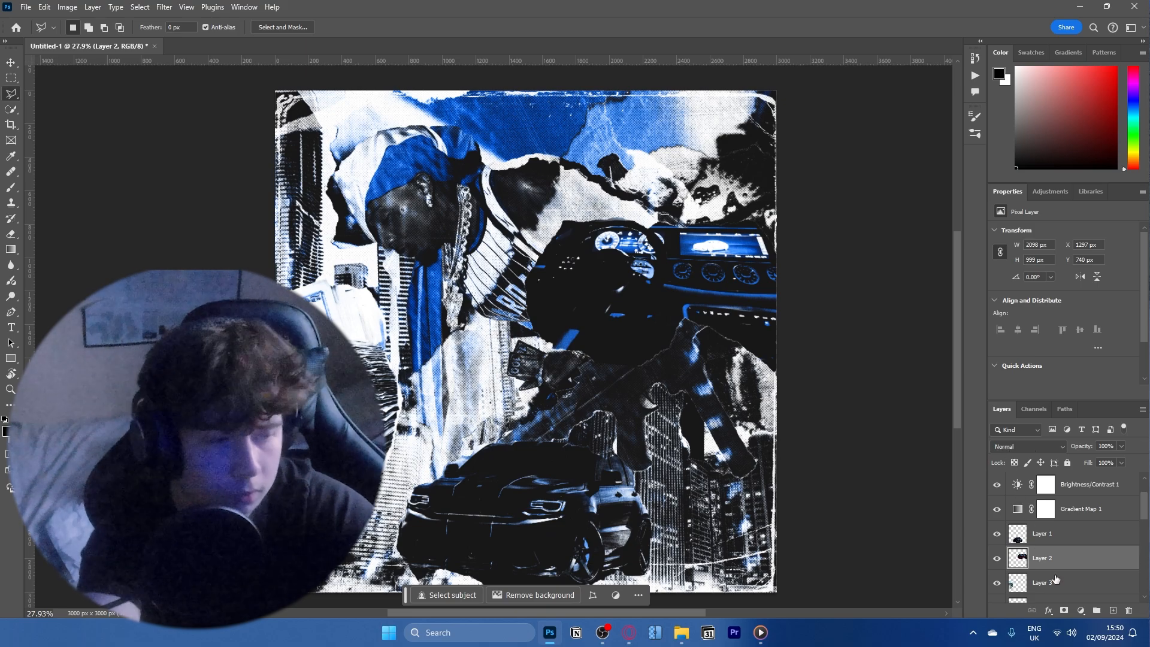
- Select Layer 1, Layer 2 and Layer 3 together and move them below the arp layer, directly above layer 24
{"action": "left_click", "coordinate": [1060, 537]}
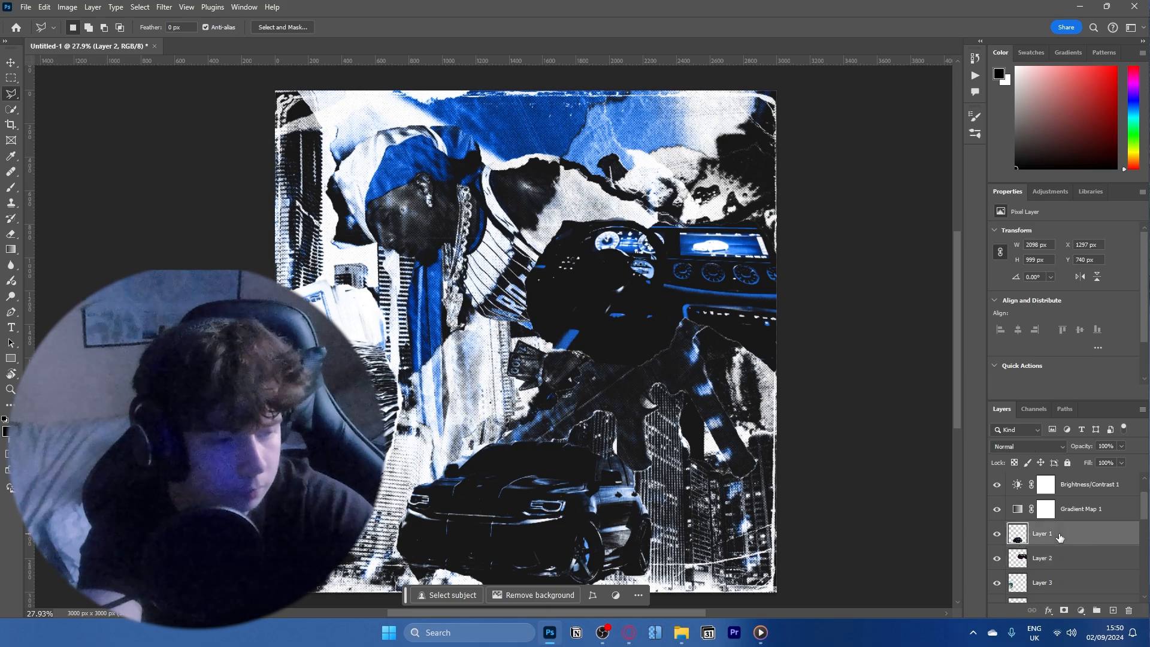
{"action": "left_click", "coordinate": [1060, 584], "text": "shift"}
{"action": "scroll", "coordinate": [1057, 557], "scroll_direction": "down", "scroll_amount": 3}
{"action": "left_click_drag", "start_coordinate": [1053, 521], "coordinate": [1061, 497]}
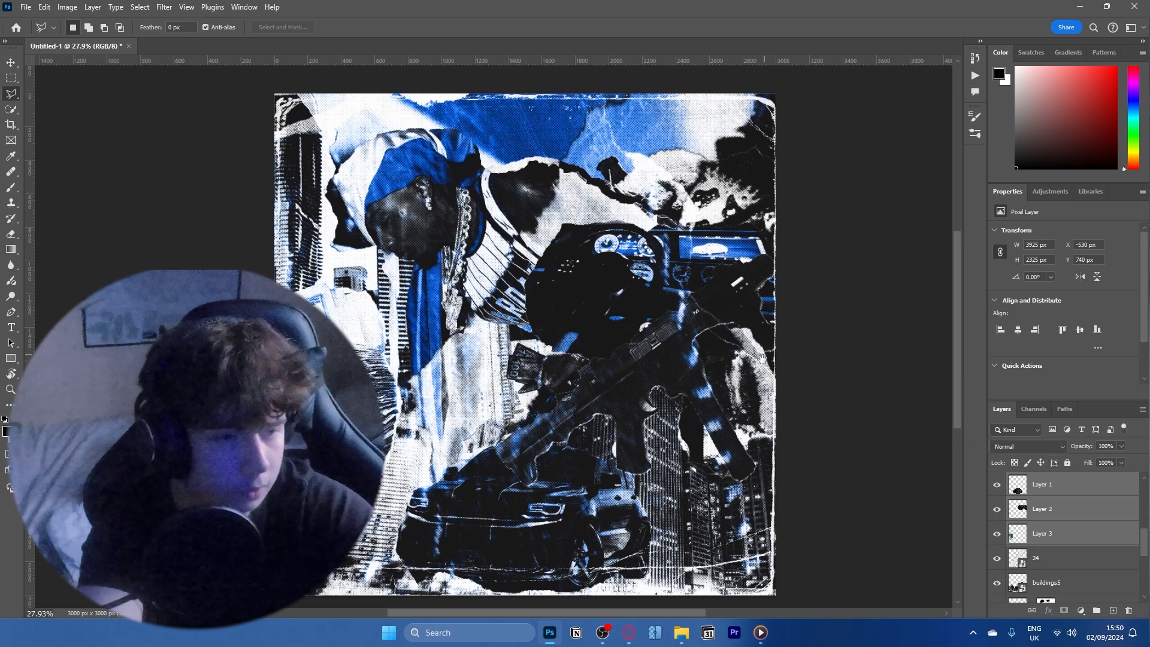
{"action": "left_click_drag", "start_coordinate": [765, 348], "coordinate": [680, 343]}
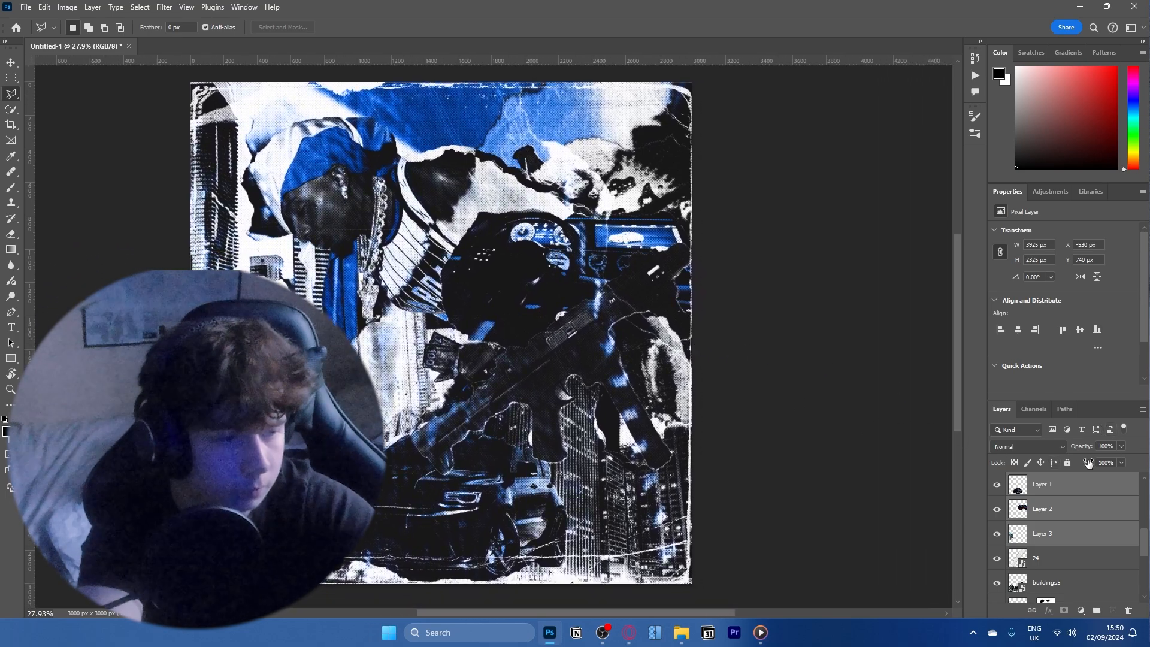
- Set the blend mode of Layer 1, Layer 2 and Layer 3 to Pin Light and inspect the blended pieces up close
{"action": "left_click", "coordinate": [1036, 444]}
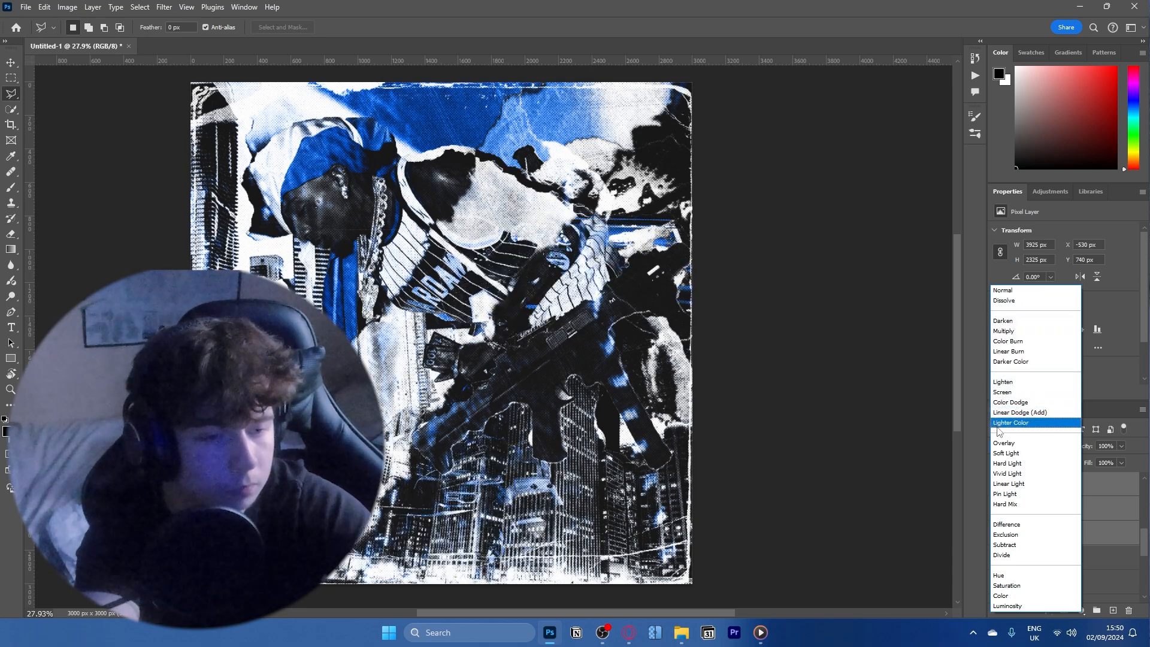
{"action": "left_click", "coordinate": [1005, 494]}
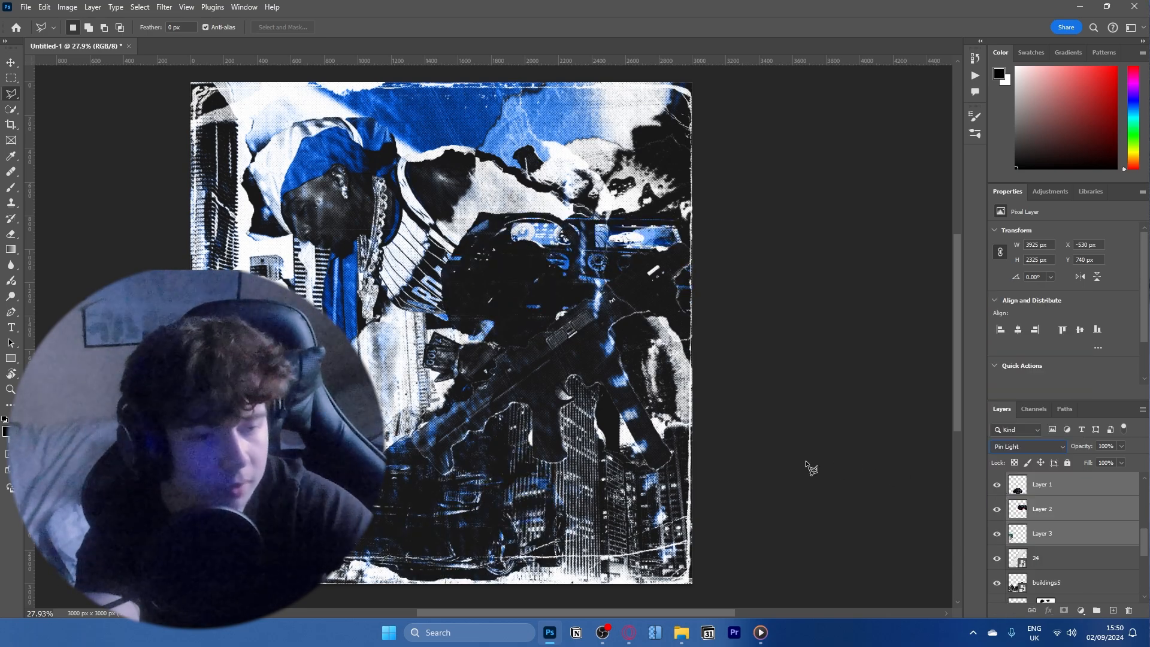
{"action": "left_click_drag", "start_coordinate": [538, 351], "coordinate": [547, 284]}
{"action": "scroll", "coordinate": [546, 284], "scroll_direction": "down", "scroll_amount": 5}
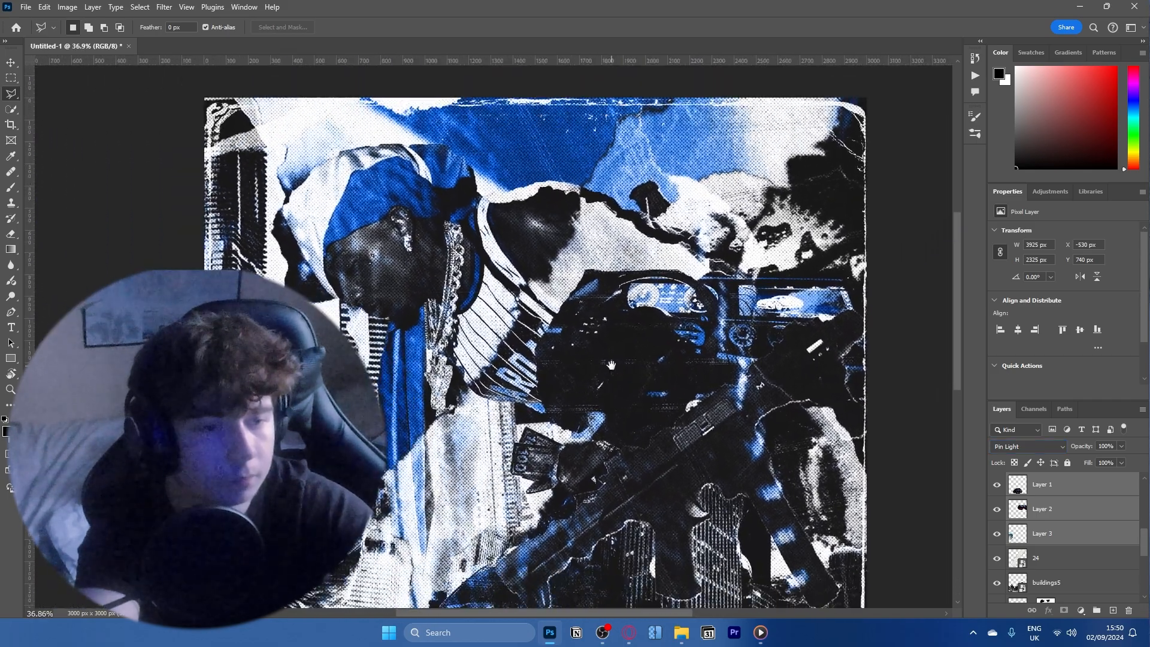
{"action": "left_click_drag", "start_coordinate": [683, 397], "coordinate": [669, 336]}
- Unlock the Background layer at the base of the layer stack
{"action": "scroll", "coordinate": [1047, 542], "scroll_direction": "up", "scroll_amount": 5}
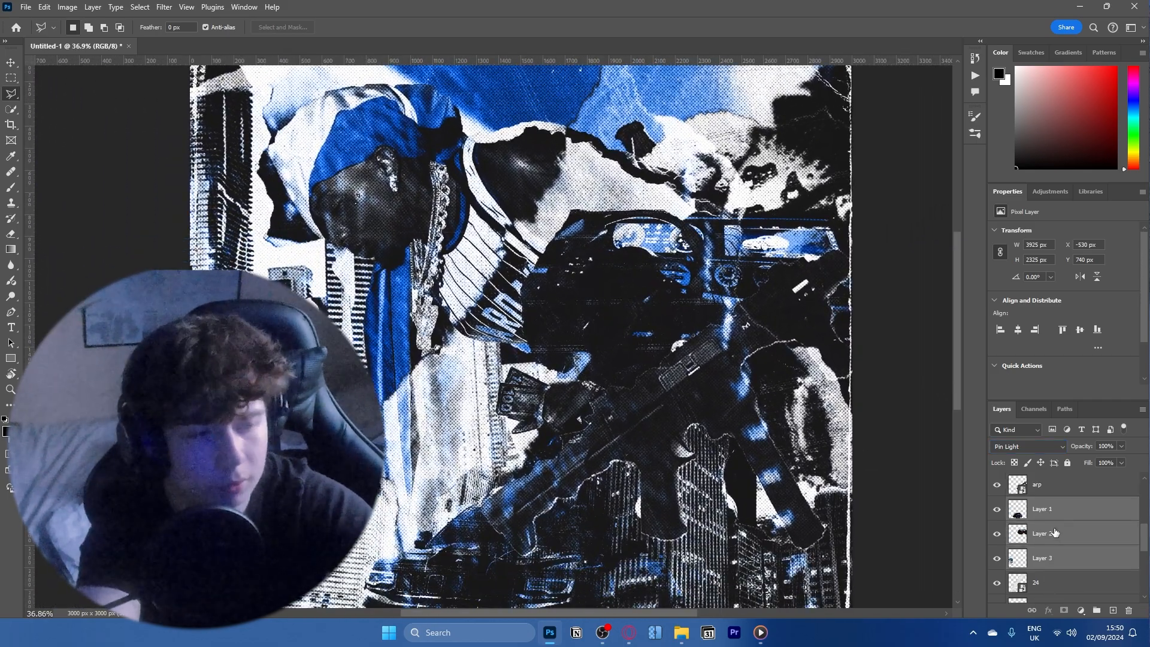
{"action": "scroll", "coordinate": [1047, 557], "scroll_direction": "down", "scroll_amount": 1}
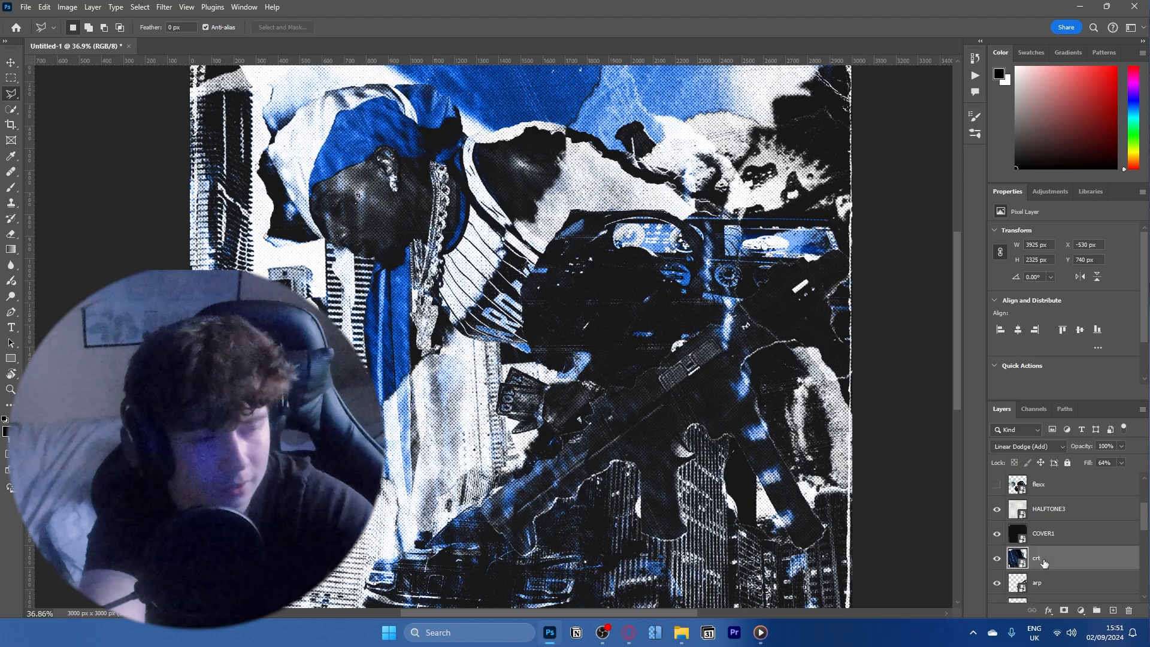
{"action": "left_click", "coordinate": [1045, 559]}
{"action": "scroll", "coordinate": [1055, 572], "scroll_direction": "down", "scroll_amount": 5}
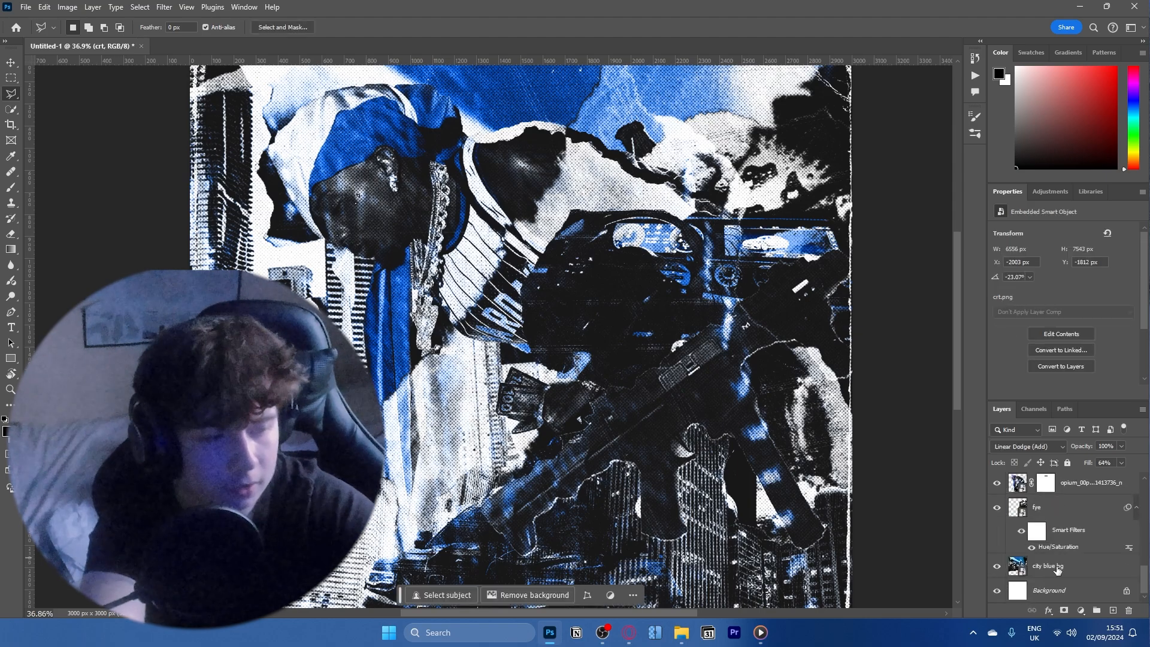
{"action": "left_click", "coordinate": [1126, 593]}
- Stamp a merged copy of the artwork directly above the crt layer and duplicate it
{"action": "scroll", "coordinate": [1073, 557], "scroll_direction": "up", "scroll_amount": 3}
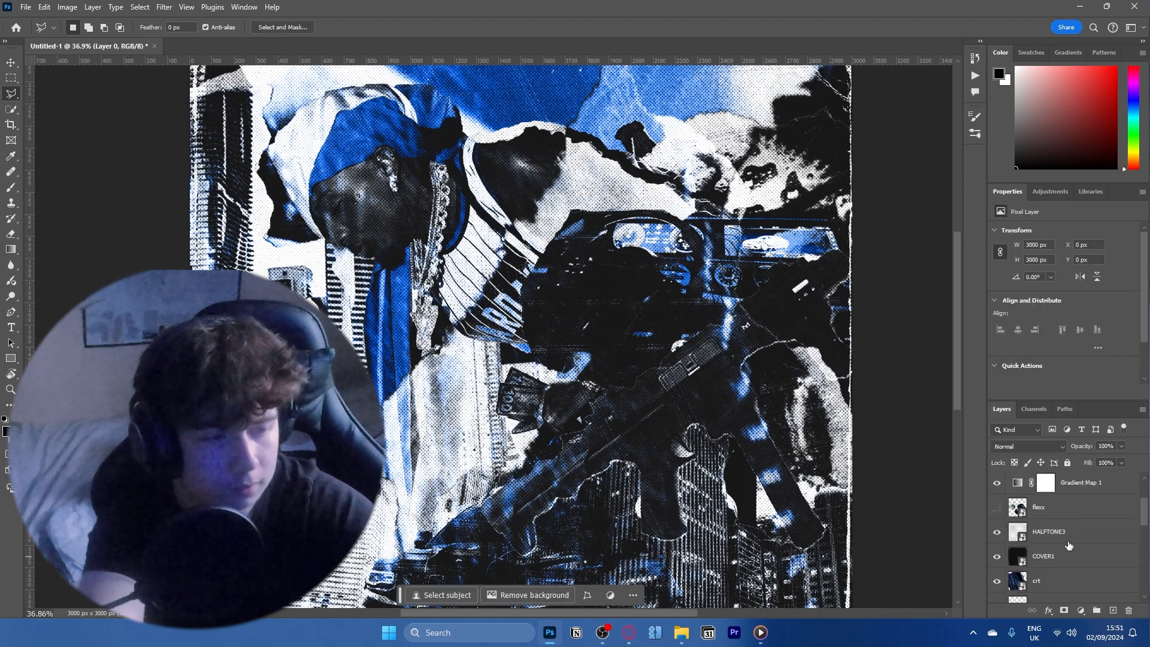
{"action": "left_click", "coordinate": [1052, 579]}
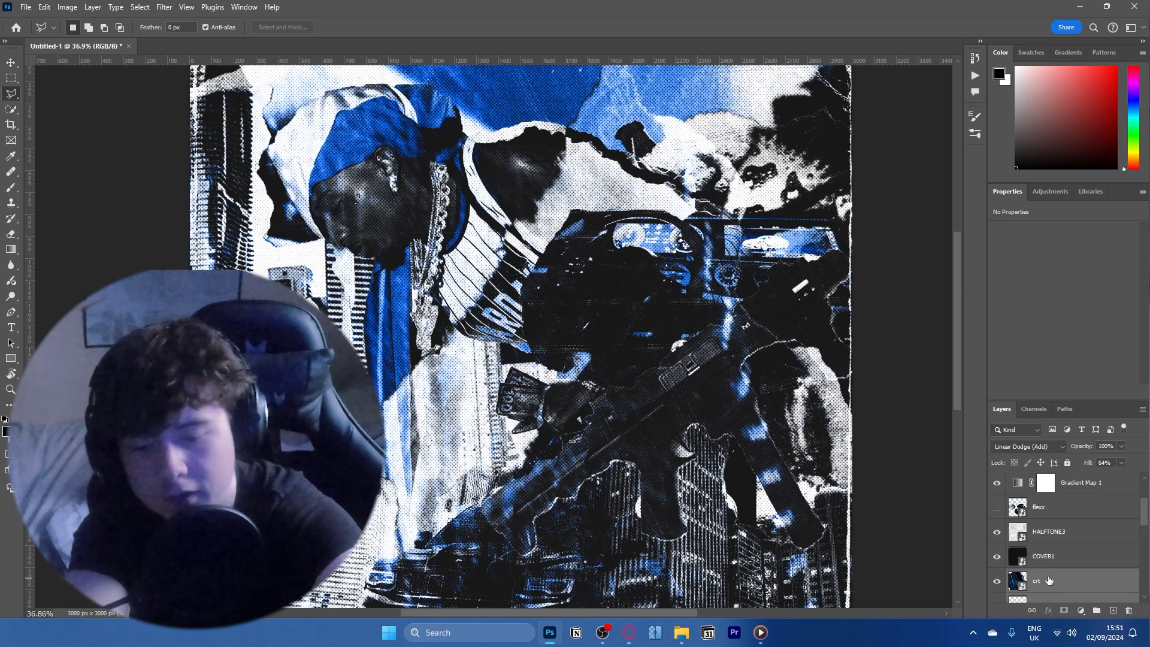
{"action": "key", "text": "ctrl+shift+alt+e"}
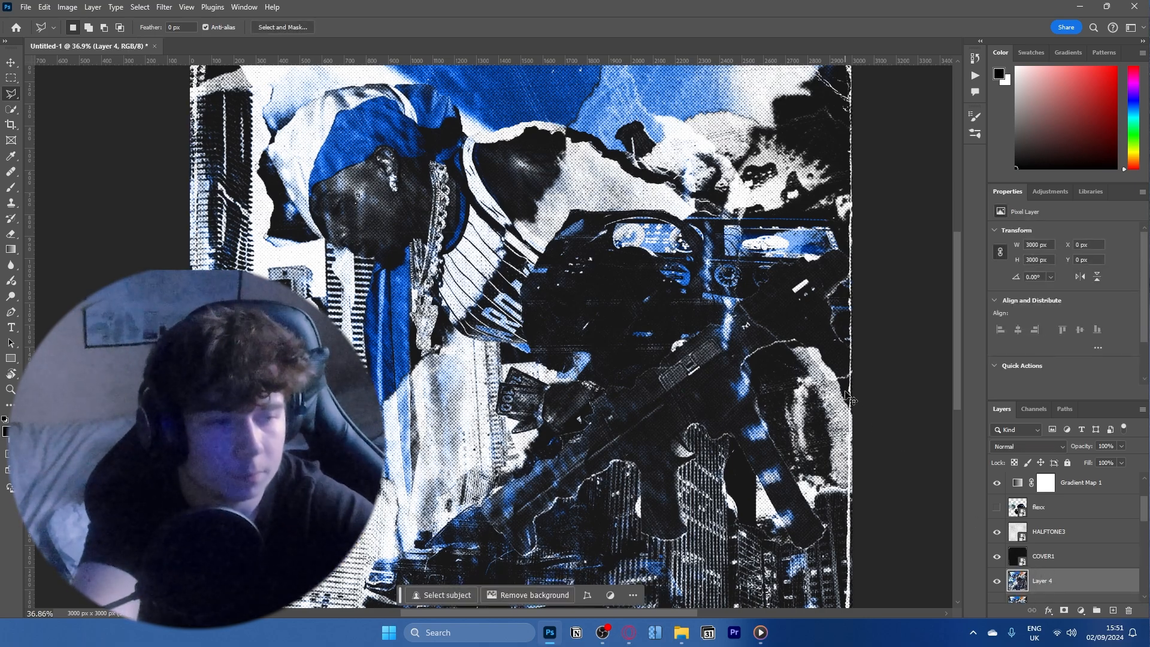
{"action": "key", "text": "ctrl+t"}
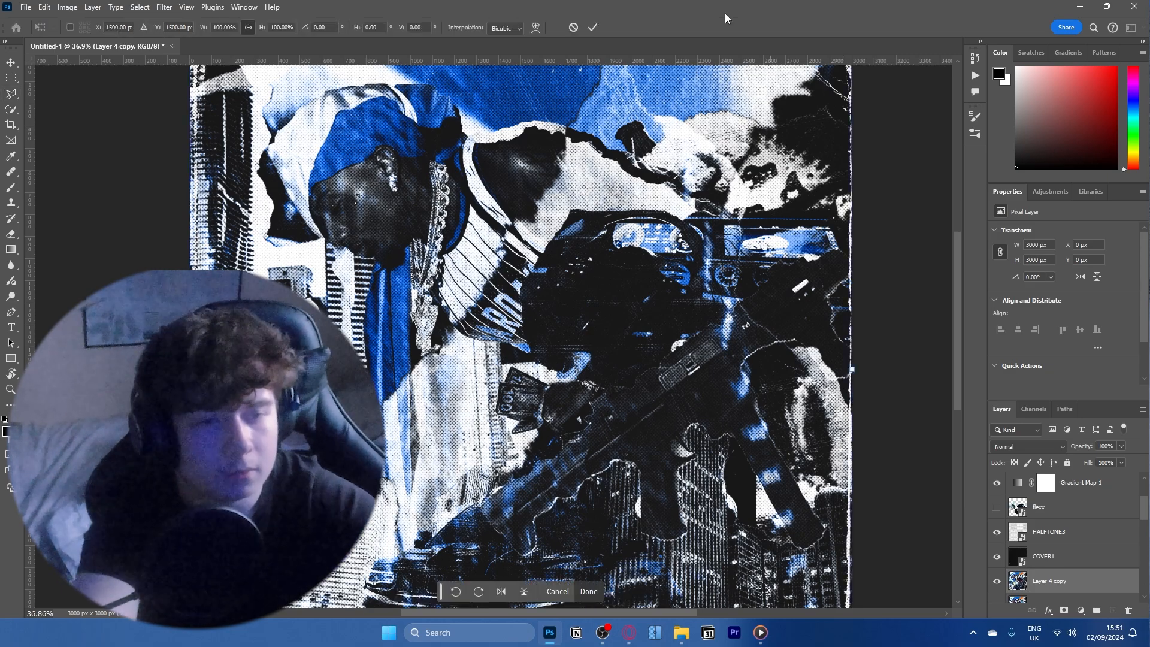
{"action": "key", "text": "Return"}
- Apply a Motion Blur to Layer 4 copy with an angle of 59° and a distance of about 68 pixels
{"action": "left_click", "coordinate": [164, 6]}
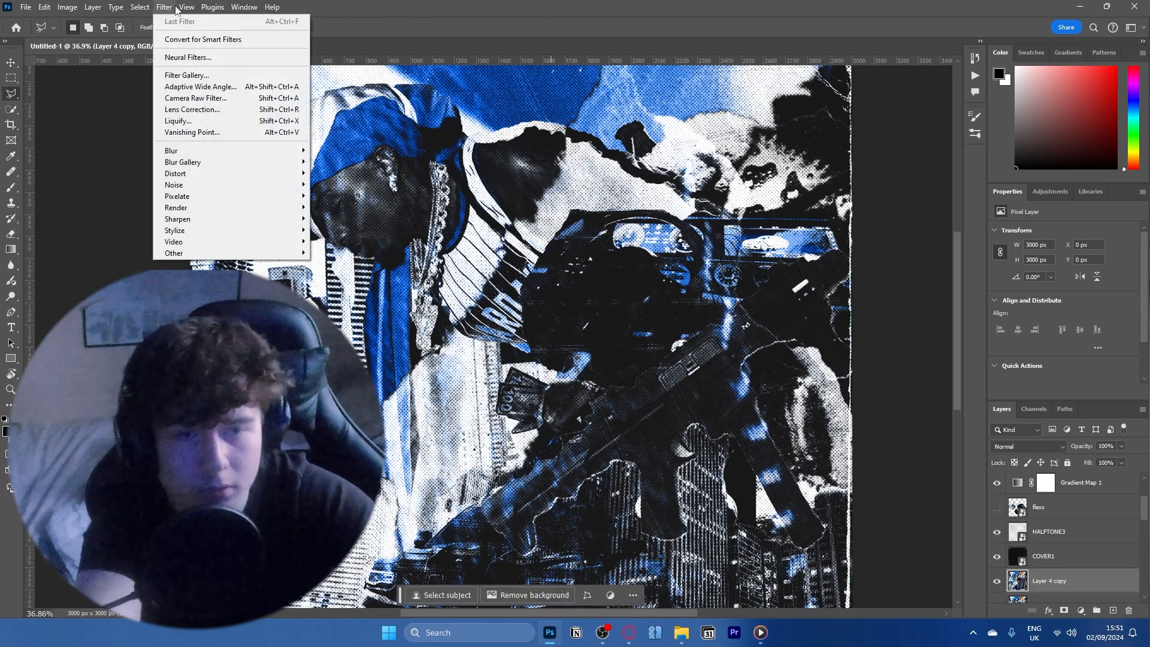
{"action": "mouse_move", "coordinate": [208, 154]}
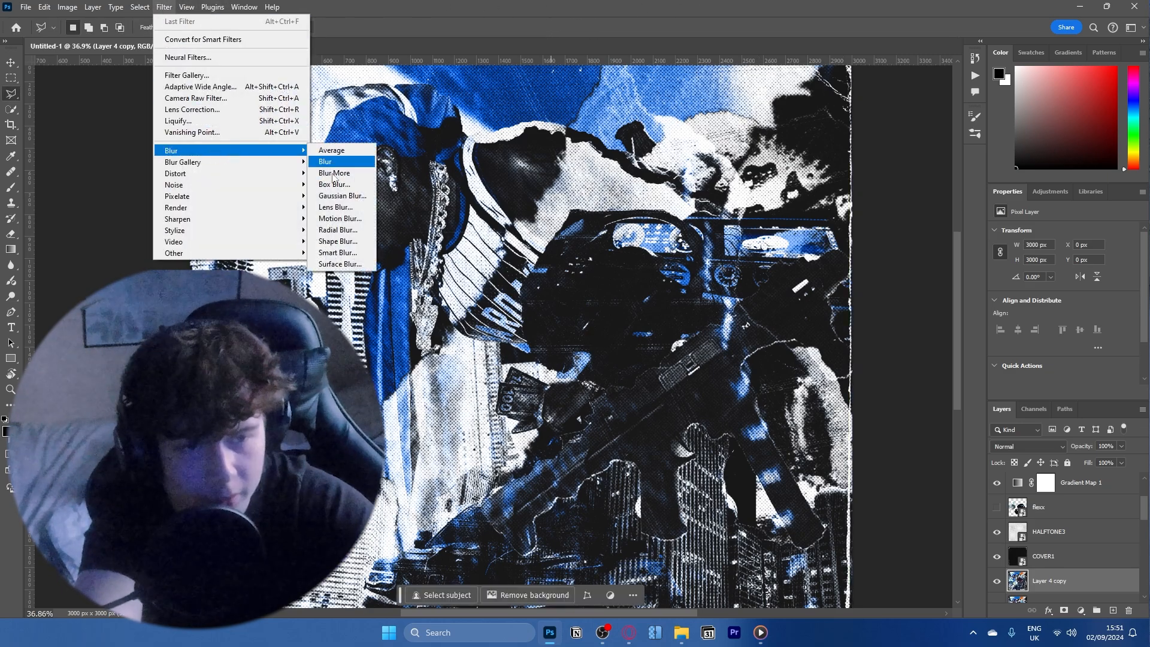
{"action": "left_click", "coordinate": [359, 221]}
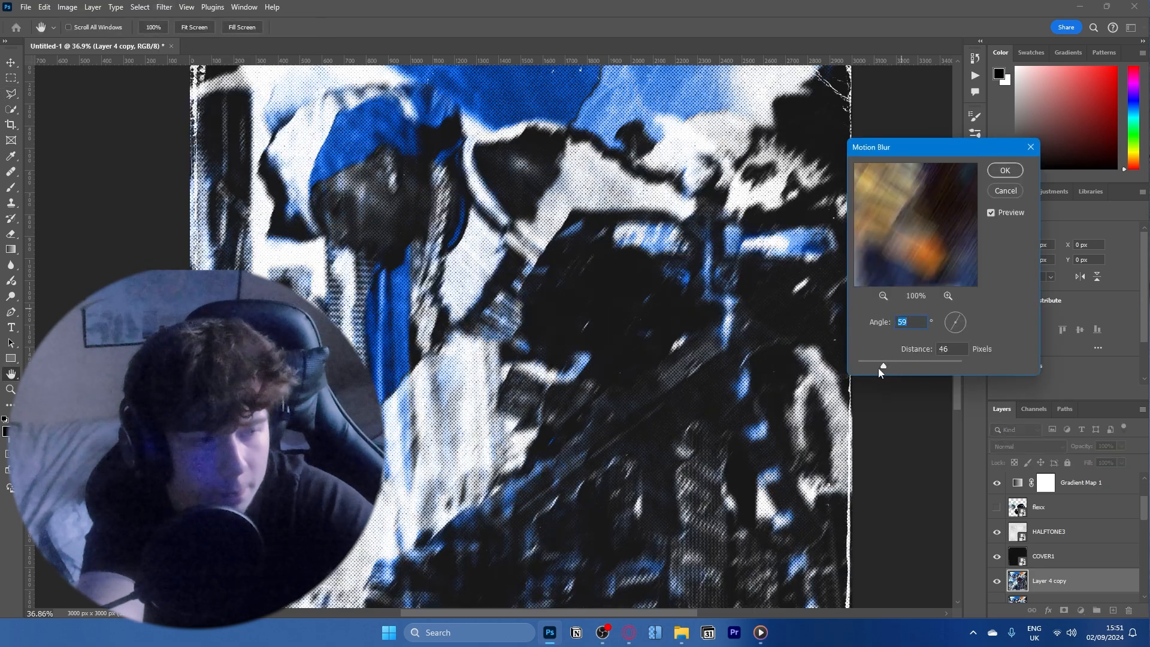
{"action": "left_click_drag", "start_coordinate": [881, 366], "coordinate": [885, 366]}
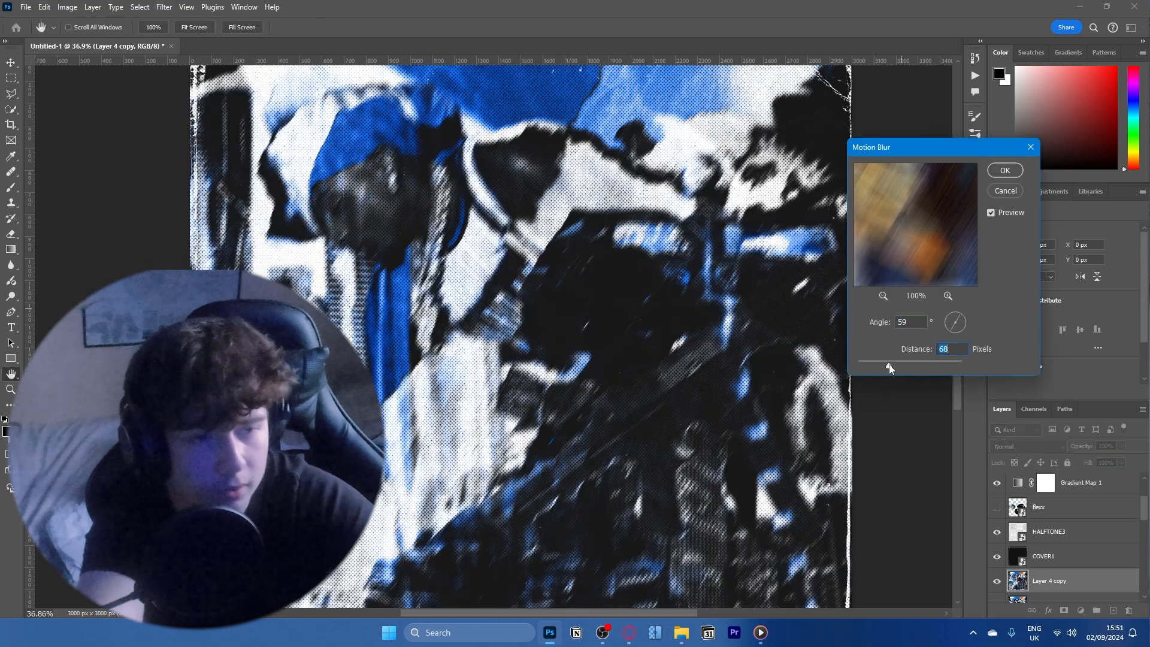
{"action": "left_click", "coordinate": [1007, 170]}
- Set the blend mode of Layer 4 copy to Lighter Color, comparing it with the other modes on the artwork
{"action": "left_click", "coordinate": [1032, 444]}
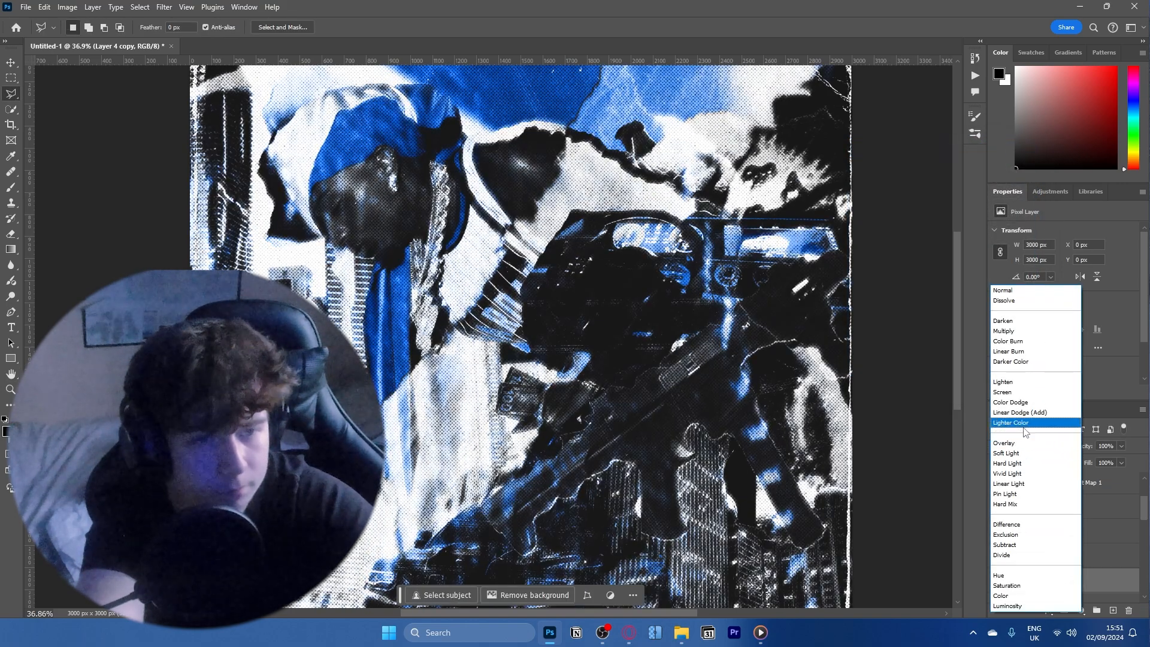
{"action": "left_click", "coordinate": [1024, 423]}
{"action": "scroll", "coordinate": [909, 442], "scroll_direction": "down", "scroll_amount": 3}
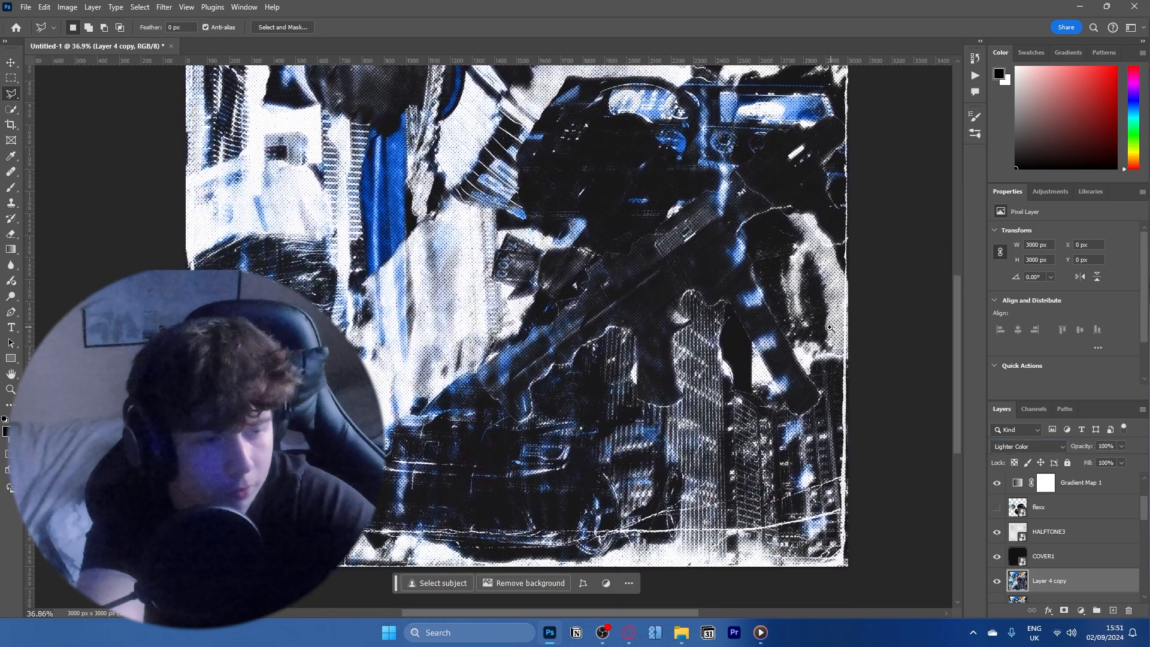
{"action": "scroll", "coordinate": [795, 334], "scroll_direction": "down", "scroll_amount": 2}
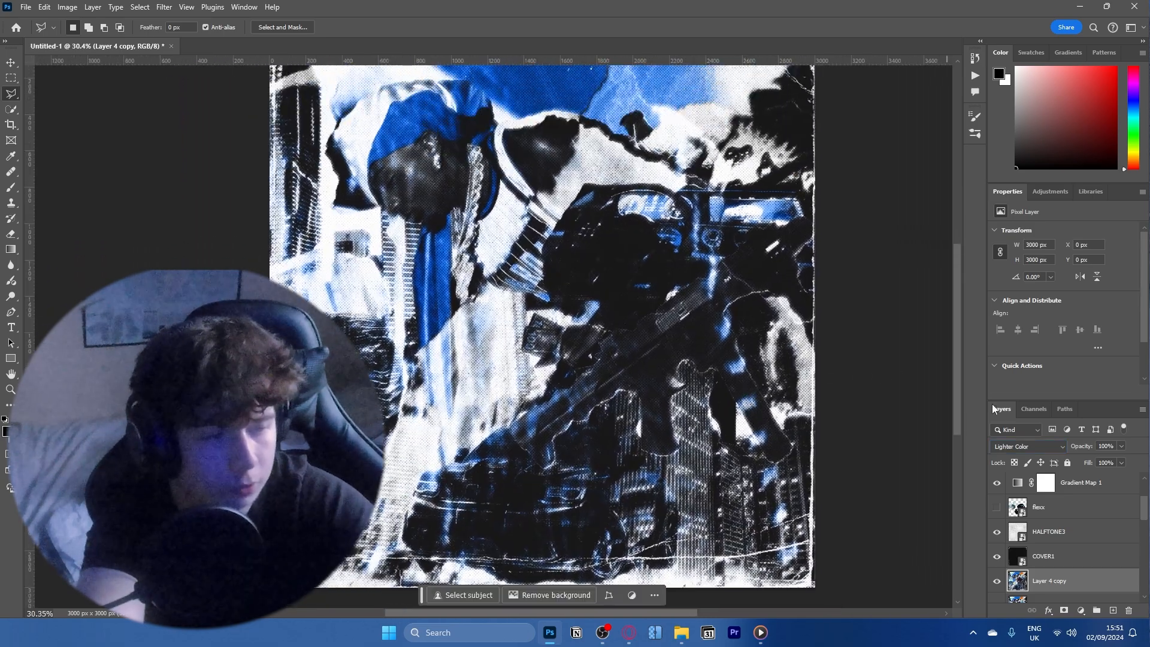
{"action": "left_click", "coordinate": [1029, 447]}
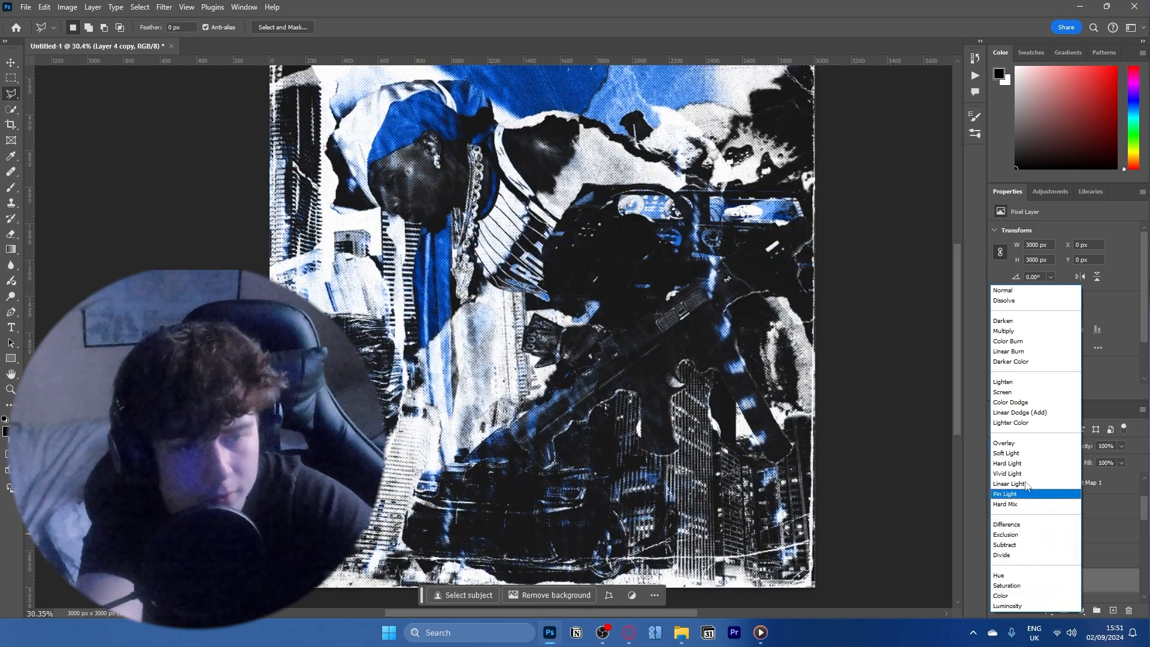
{"action": "left_click", "coordinate": [1021, 423]}
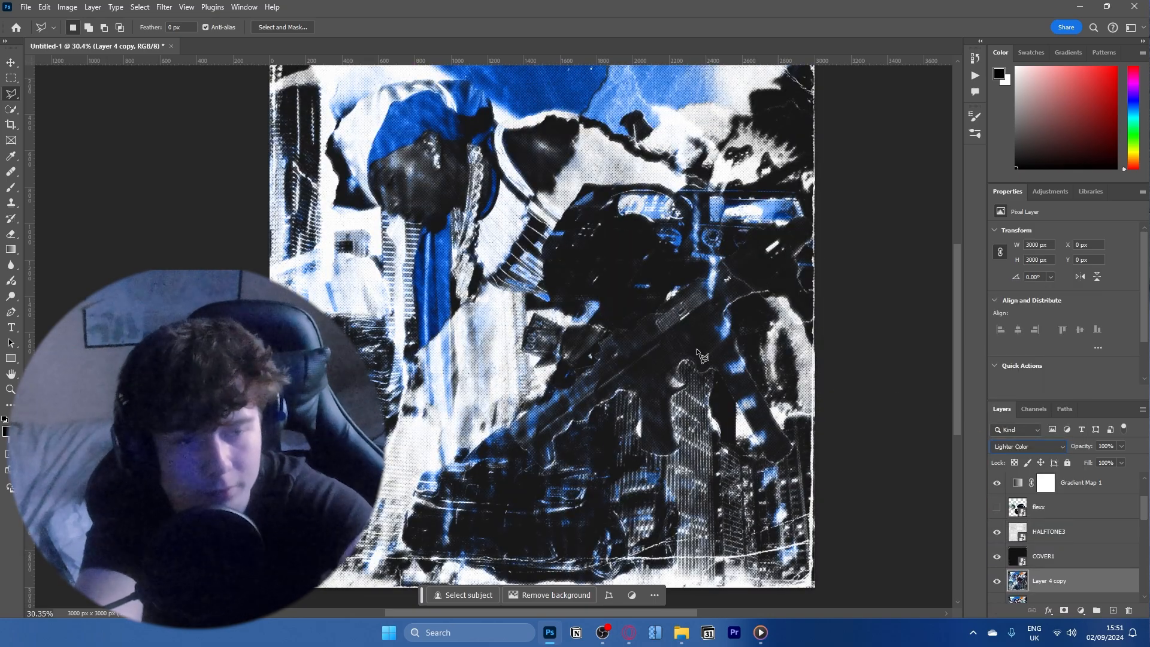
{"action": "scroll", "coordinate": [694, 347], "scroll_direction": "down", "scroll_amount": 2}
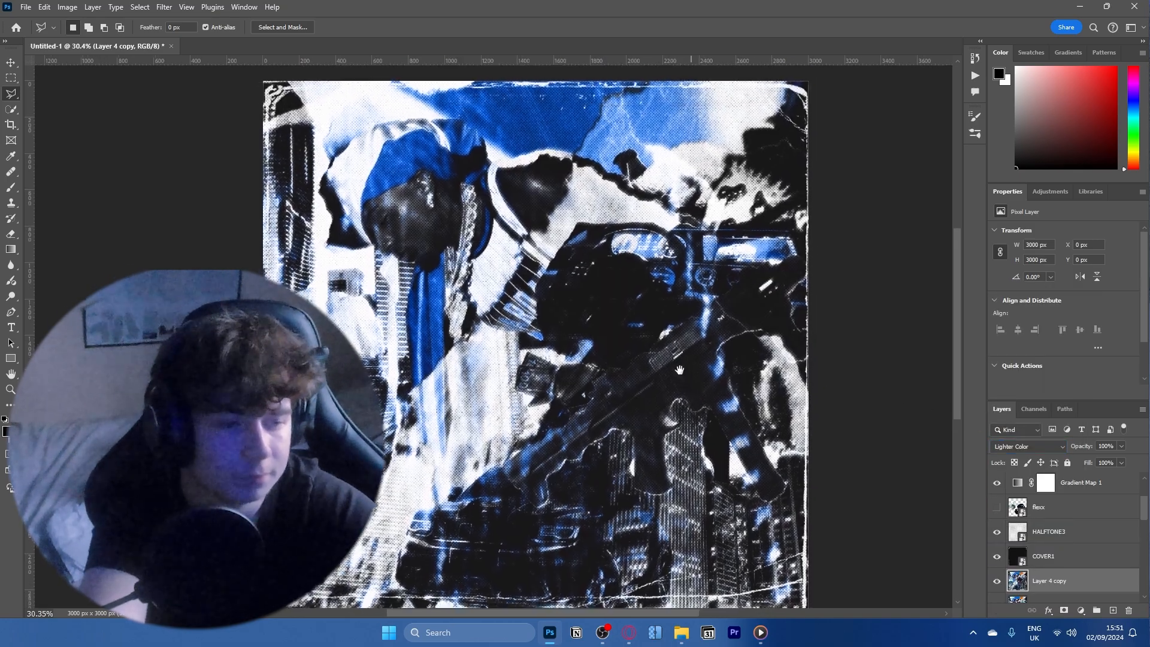
- Stamp the blurred and sharp artwork copies into new merged layers directly above Layer 4 copy
{"action": "scroll", "coordinate": [1074, 515], "scroll_direction": "down", "scroll_amount": 2}
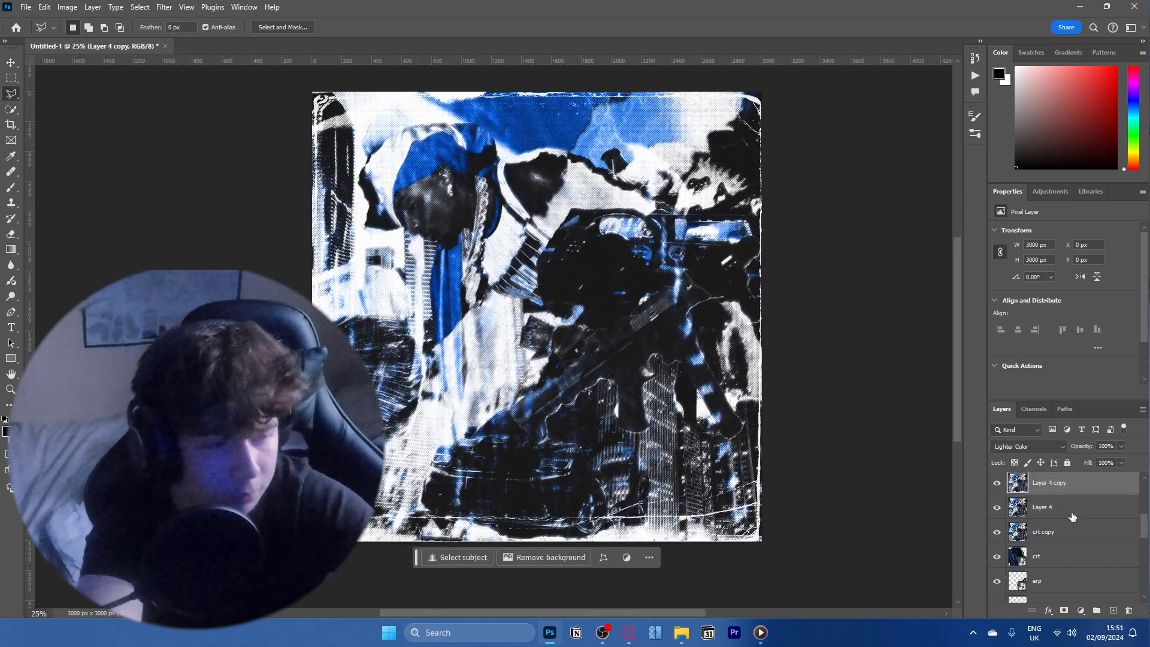
{"action": "left_click", "coordinate": [1064, 511], "text": "shift"}
{"action": "key", "text": "ctrl+alt+e"}
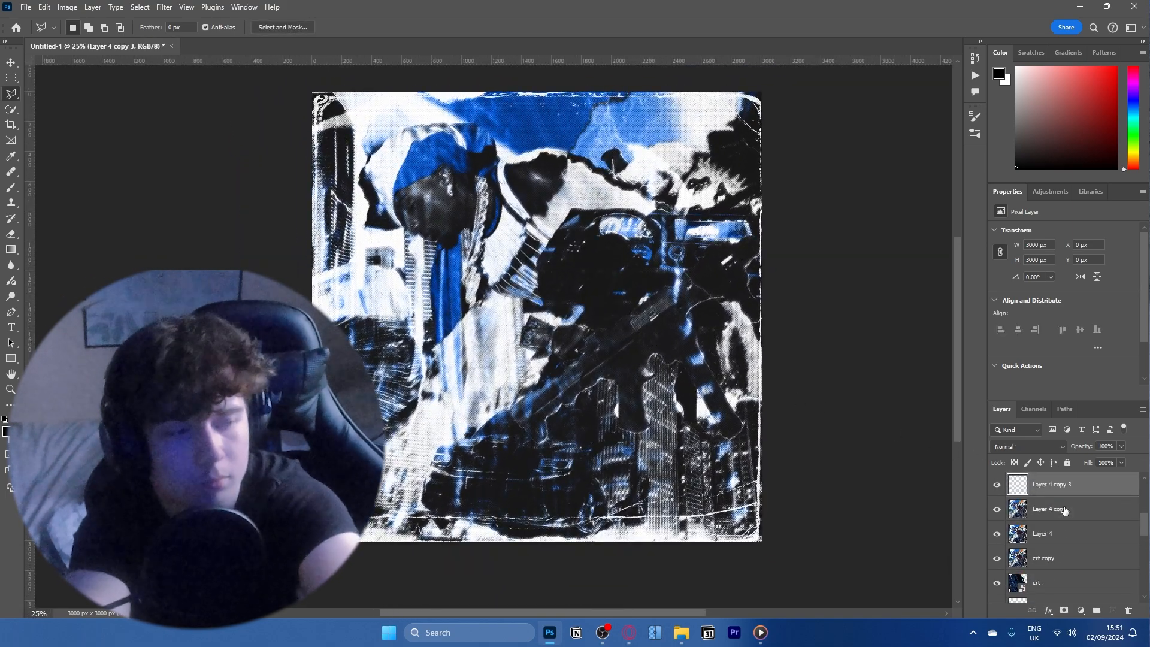
{"action": "key", "text": "ctrl+a"}
{"action": "key", "text": "ctrl+shift+alt+e"}
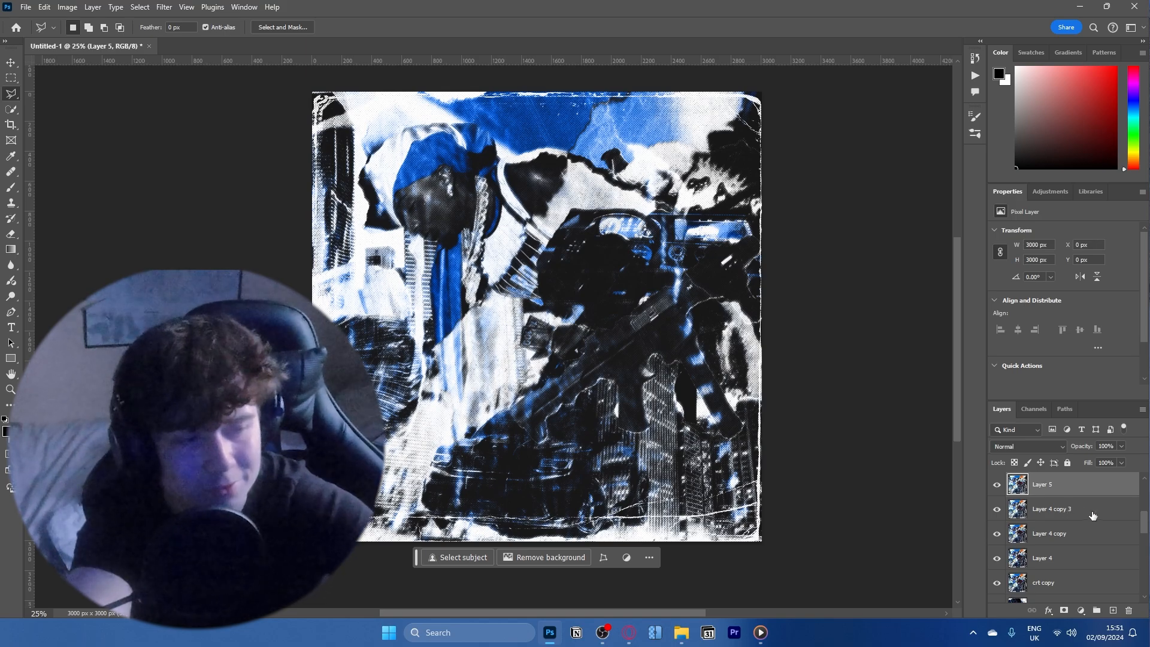
- Flip Layer 5 horizontally and vertically, tilt it about 18° counter-clockwise and enlarge it past the canvas edges to about 5032 px across
{"action": "key", "text": "ctrl+t"}
{"action": "right_click", "coordinate": [645, 339]}
{"action": "left_click", "coordinate": [703, 574]}
{"action": "right_click", "coordinate": [583, 141]}
{"action": "left_click", "coordinate": [626, 393]}
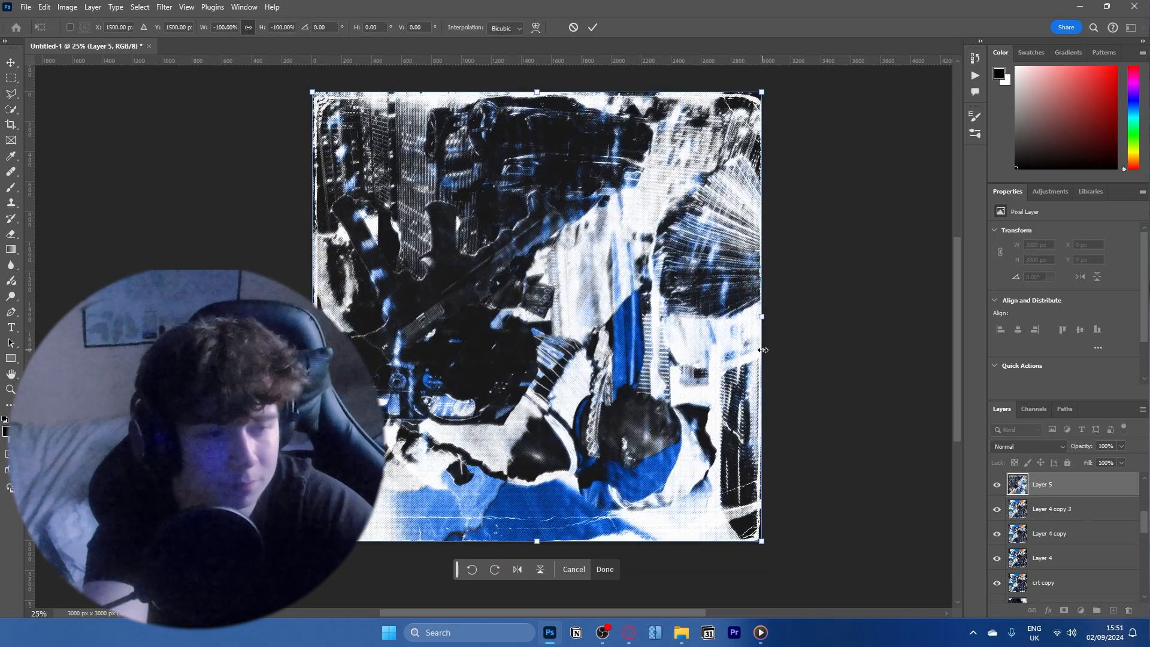
{"action": "left_click_drag", "start_coordinate": [764, 321], "coordinate": [798, 188]}
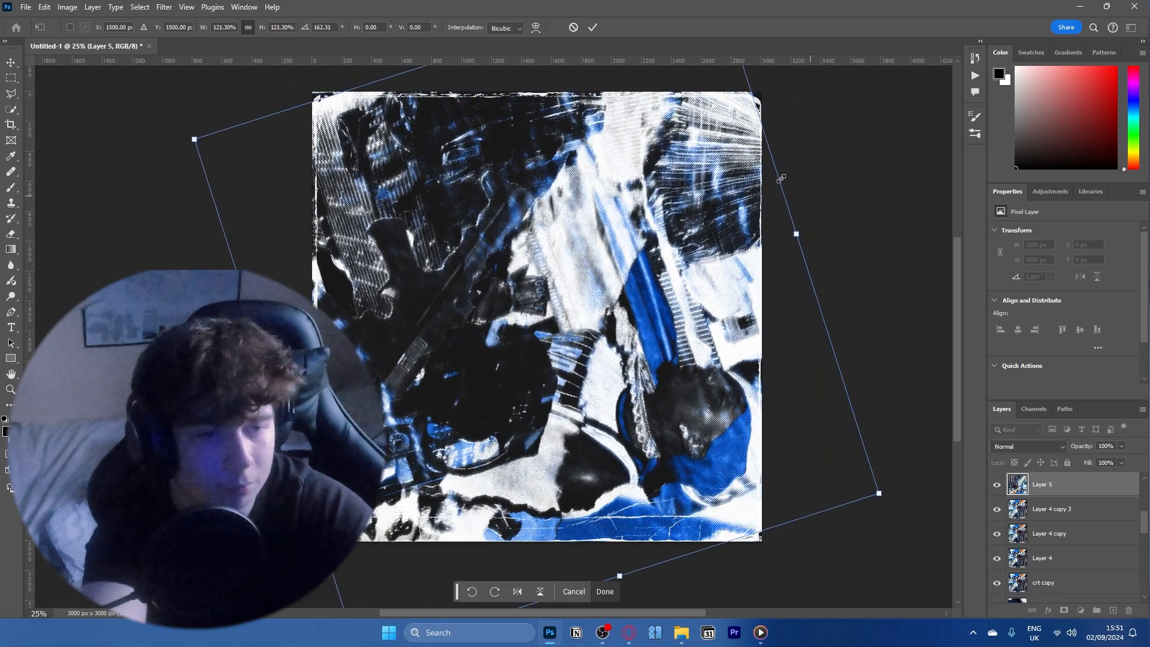
{"action": "left_click_drag", "start_coordinate": [335, 92], "coordinate": [316, 72]}
{"action": "left_click", "coordinate": [592, 29]}
- Set the blend mode of Layer 5 to Difference and add a white layer mask to it
{"action": "left_click", "coordinate": [1028, 447]}
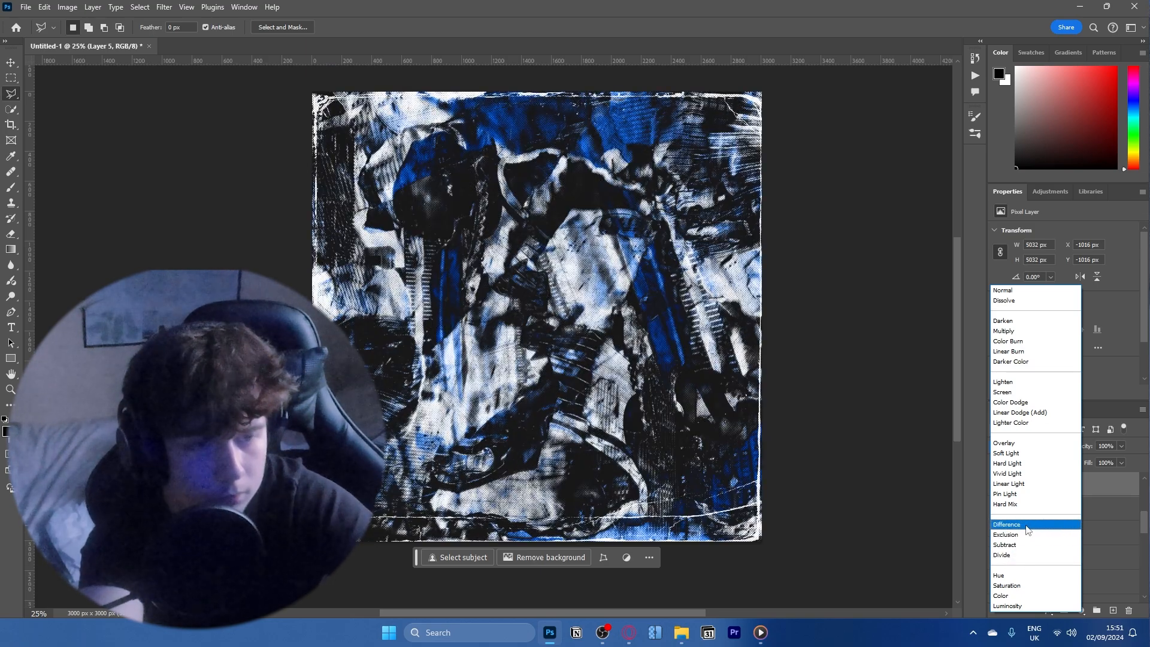
{"action": "left_click", "coordinate": [1026, 527]}
{"action": "left_click", "coordinate": [1064, 611]}
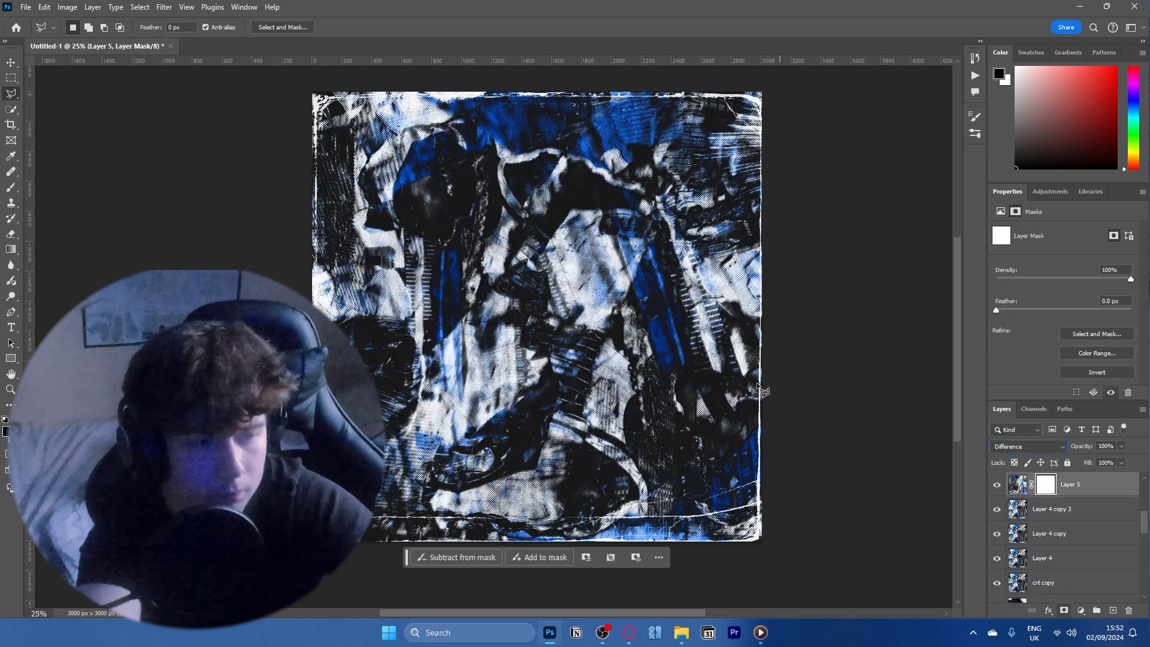
- Paint black on Layer 5's mask with a 1542 px soft brush over the figure and canvas centre, keeping the texture around the edges
{"action": "key", "text": "b"}
{"action": "left_click_drag", "start_coordinate": [446, 220], "coordinate": [539, 219]}
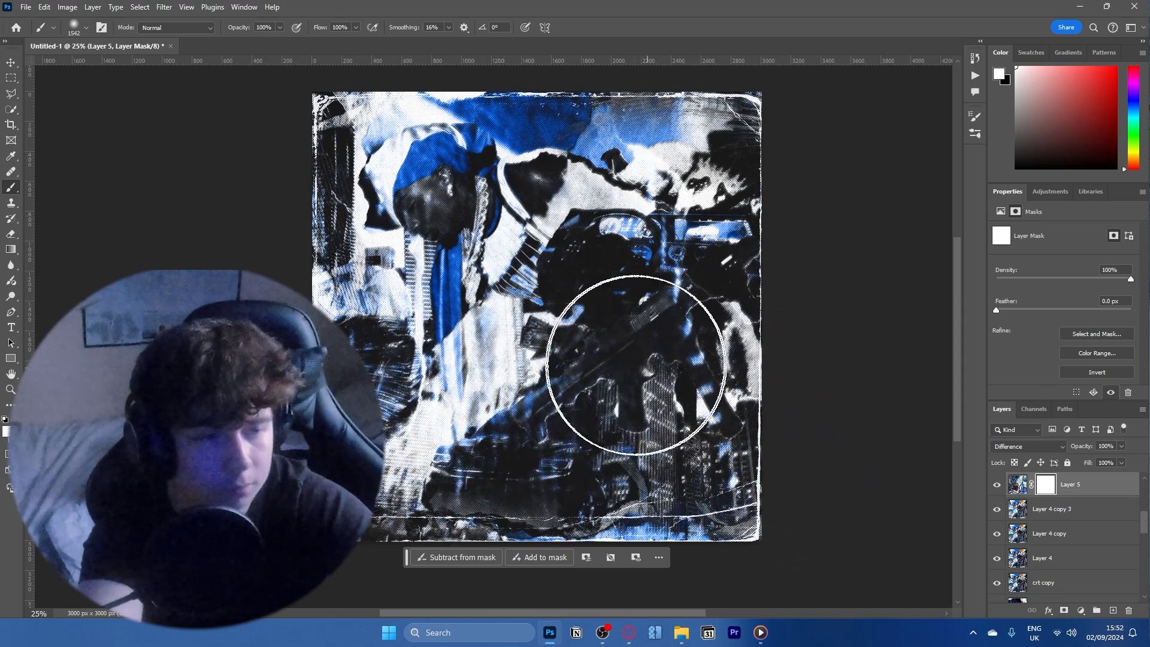
{"action": "mouse_move", "coordinate": [531, 373]}
{"action": "left_mouse_down"}
{"action": "mouse_move", "coordinate": [441, 361]}
{"action": "mouse_move", "coordinate": [610, 366]}
{"action": "mouse_move", "coordinate": [322, 365]}
{"action": "mouse_move", "coordinate": [489, 343]}
{"action": "mouse_move", "coordinate": [310, 303]}
{"action": "mouse_move", "coordinate": [342, 401]}
{"action": "mouse_move", "coordinate": [402, 306]}
{"action": "mouse_move", "coordinate": [409, 394]}
{"action": "mouse_move", "coordinate": [438, 359]}
{"action": "left_mouse_up"}
{"action": "key", "text": "x"}
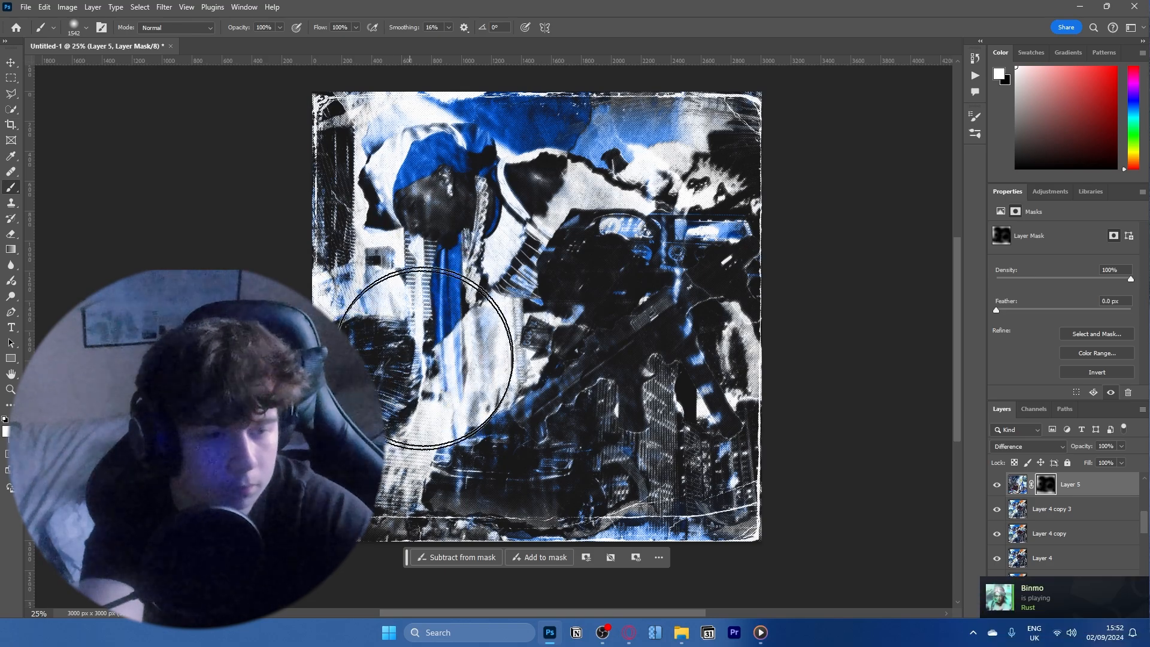
{"action": "key", "text": "x"}
{"action": "mouse_move", "coordinate": [700, 383]}
{"action": "left_mouse_down"}
{"action": "mouse_move", "coordinate": [642, 357]}
{"action": "mouse_move", "coordinate": [654, 360]}
{"action": "mouse_move", "coordinate": [635, 375]}
{"action": "mouse_move", "coordinate": [595, 270]}
{"action": "left_mouse_up"}
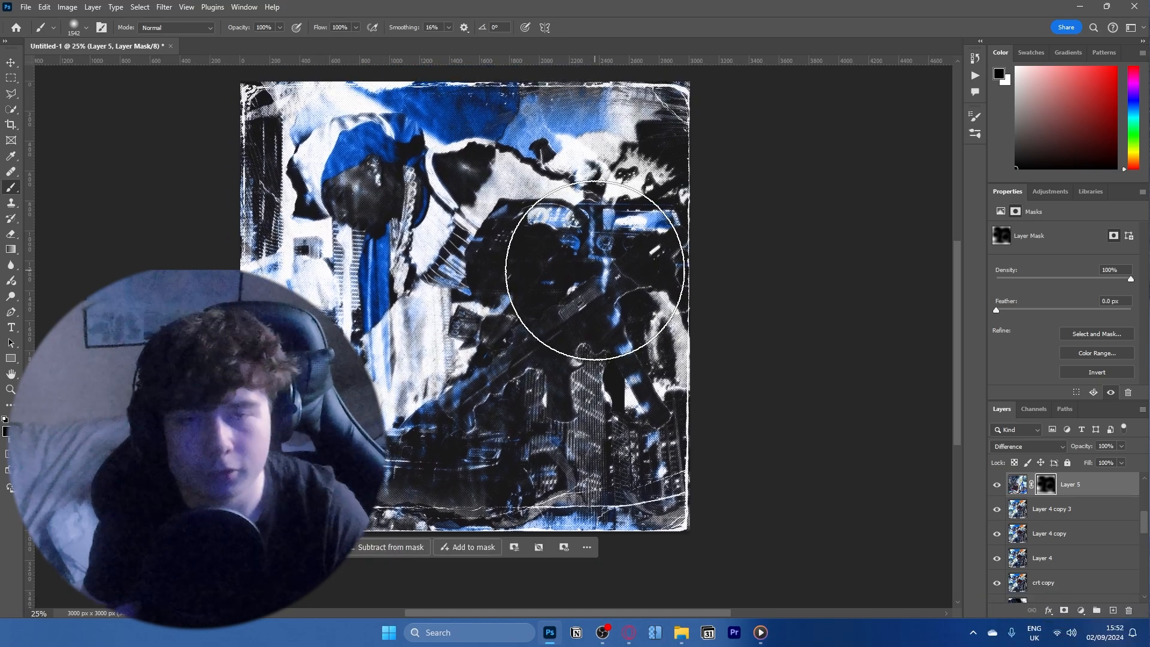